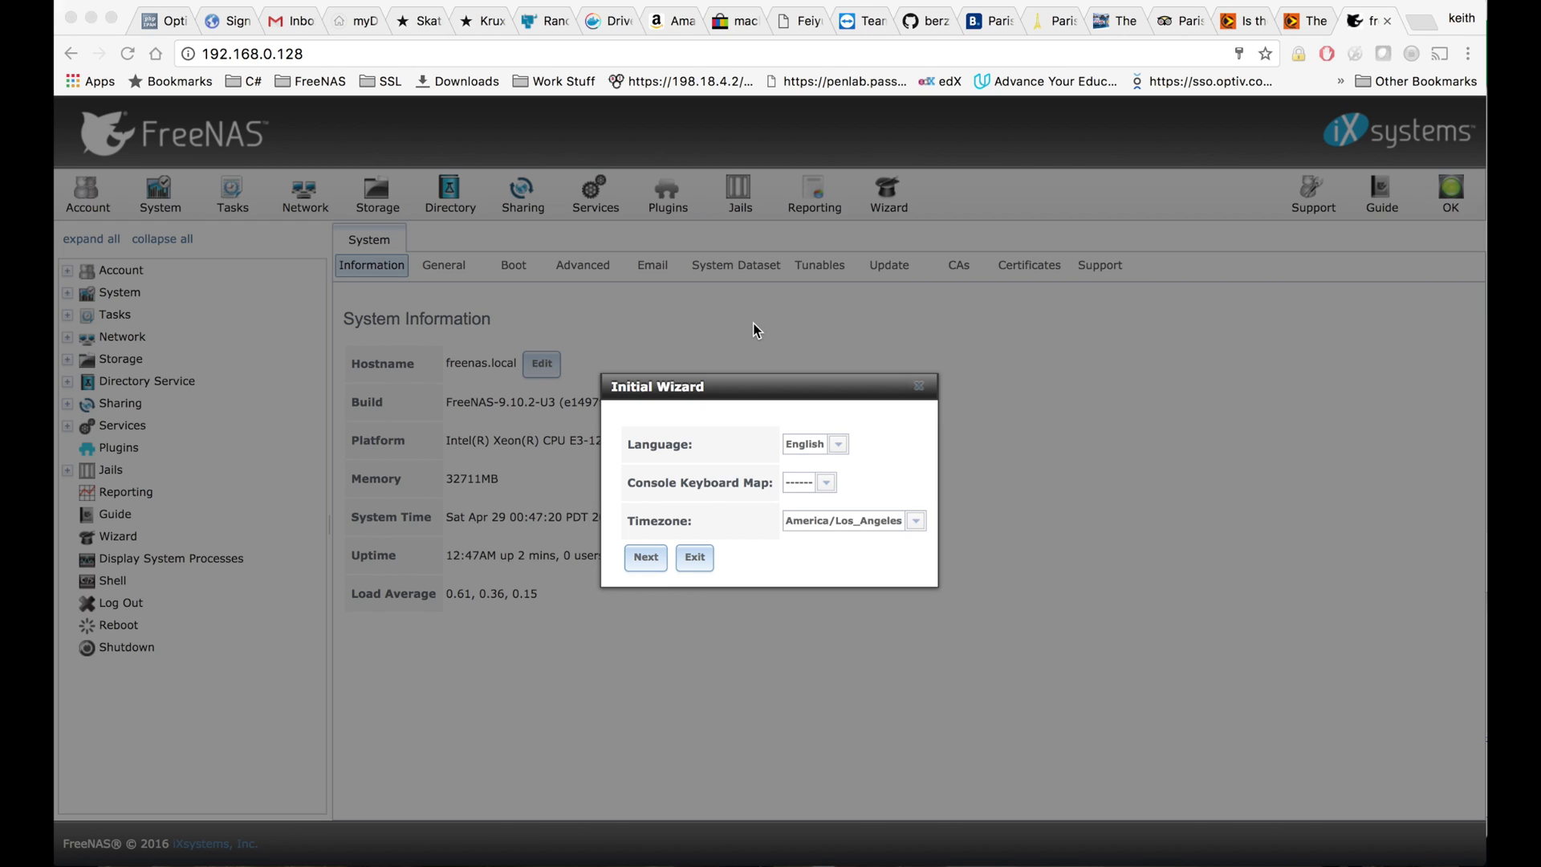
Keep the default language and timezone, then pick the ssd750 volume in the Initial Wizard.
click(647, 558)
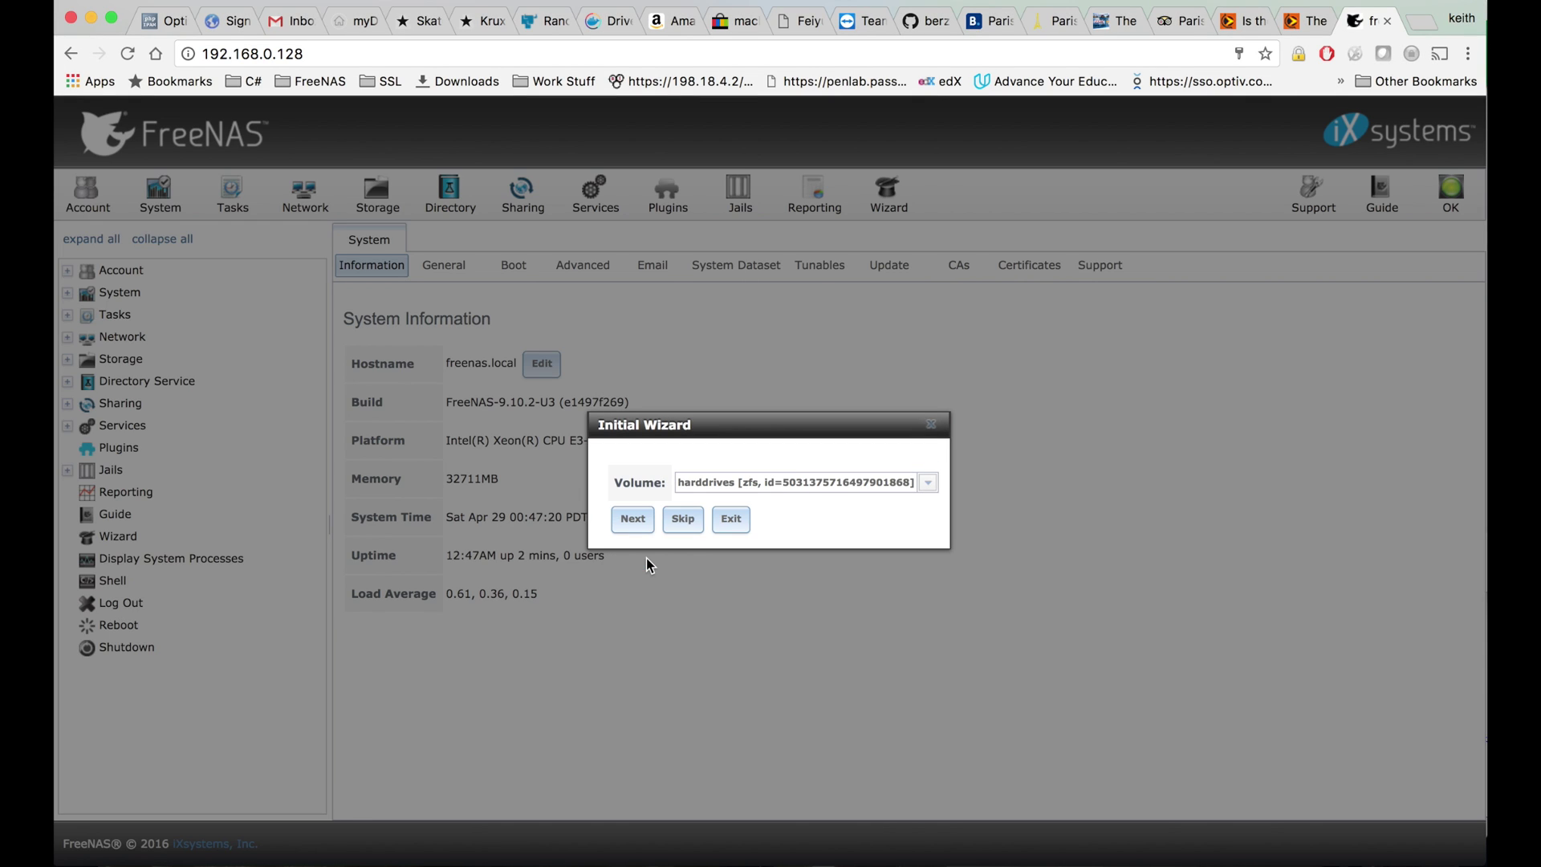
click(929, 484)
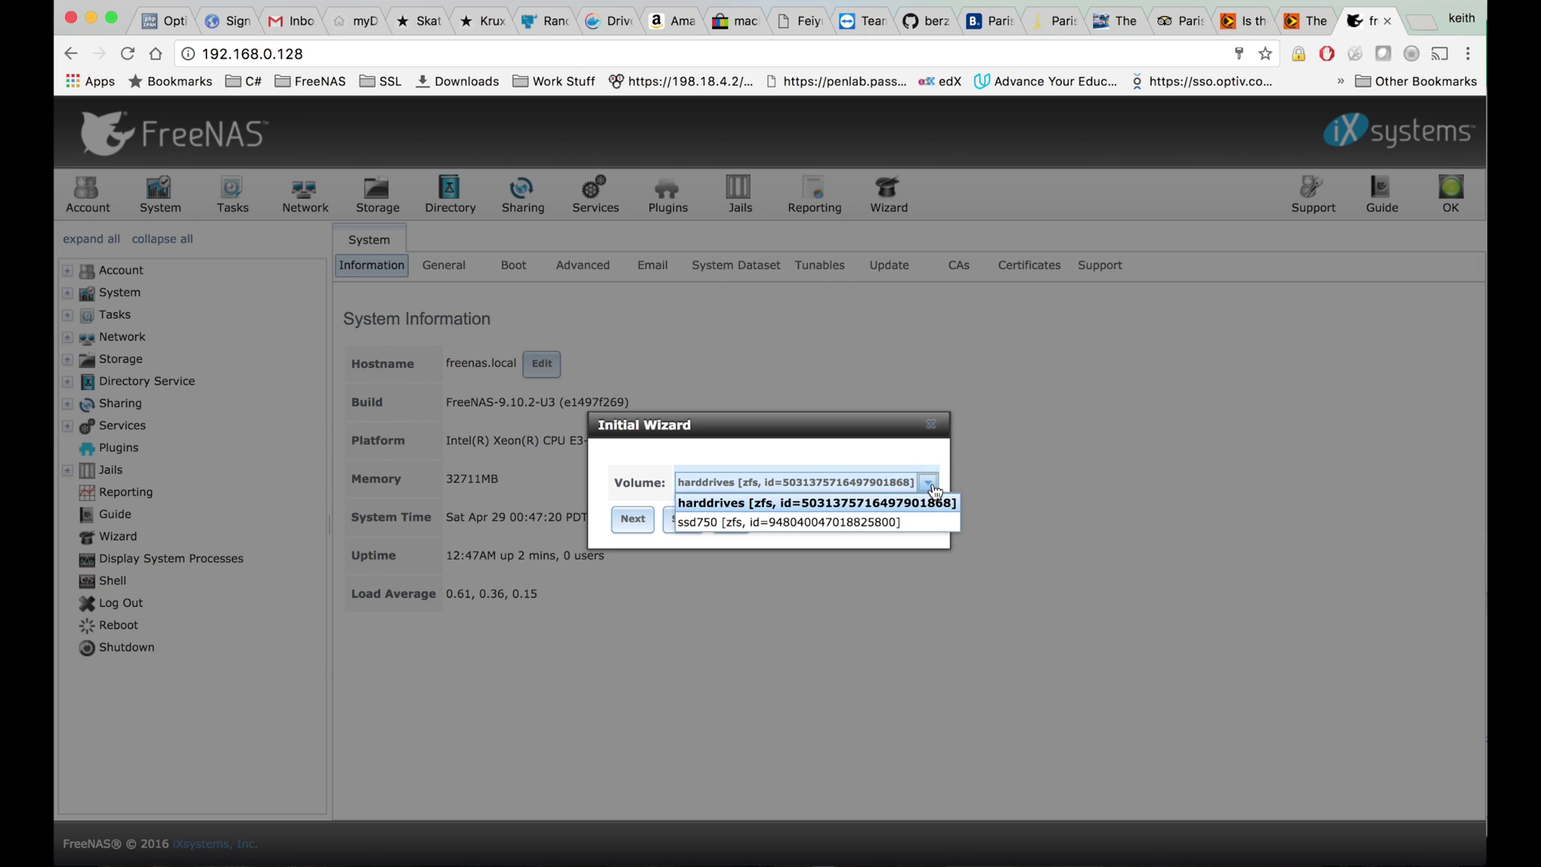
click(902, 523)
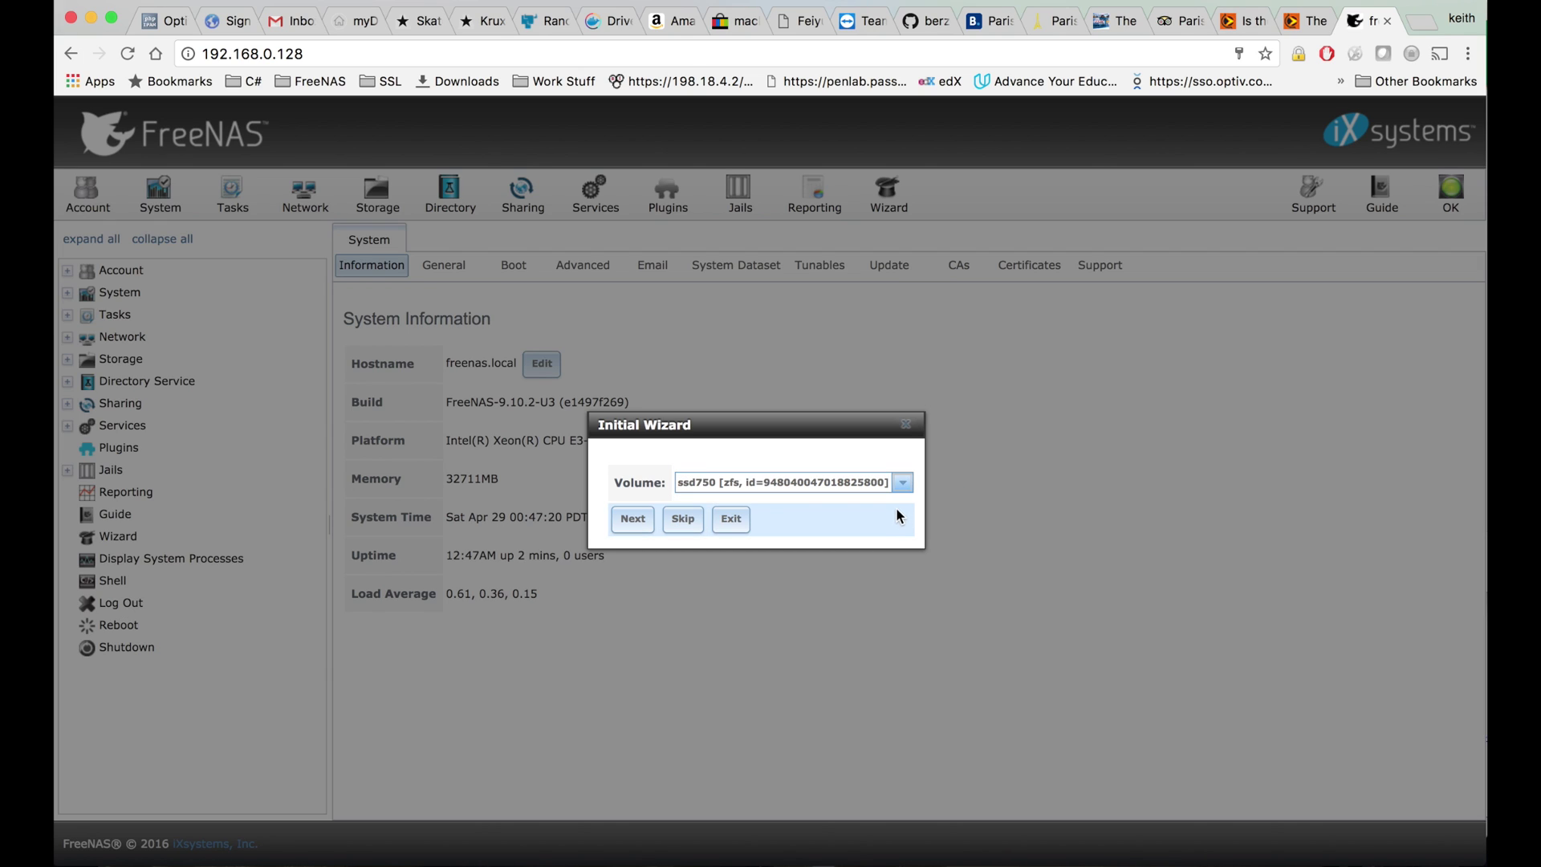
click(633, 520)
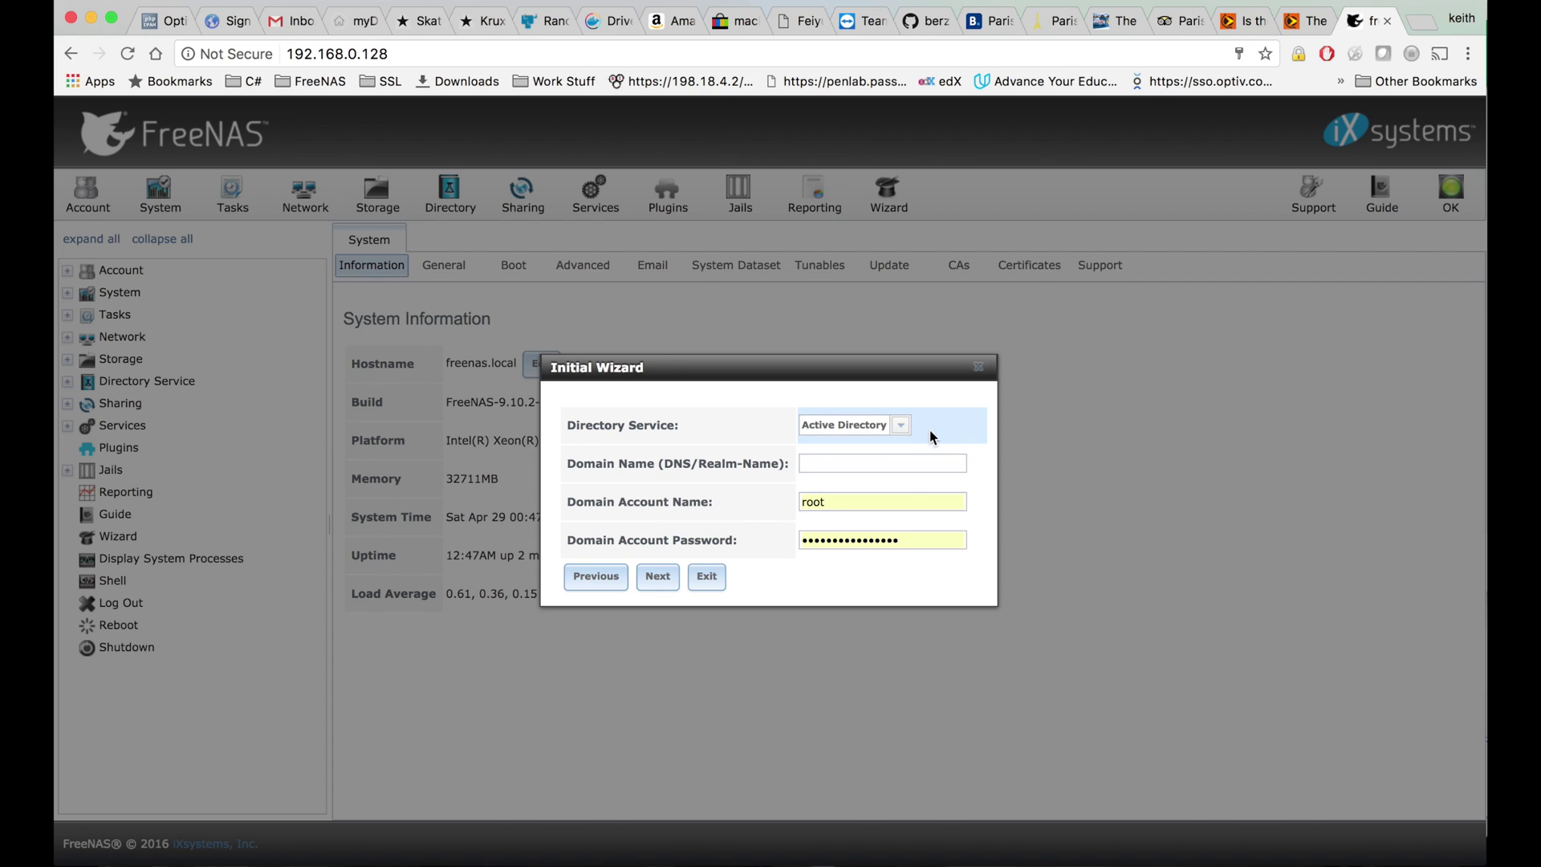
Clear the autofilled domain account name and password on the directory service step.
click(901, 426)
click(905, 431)
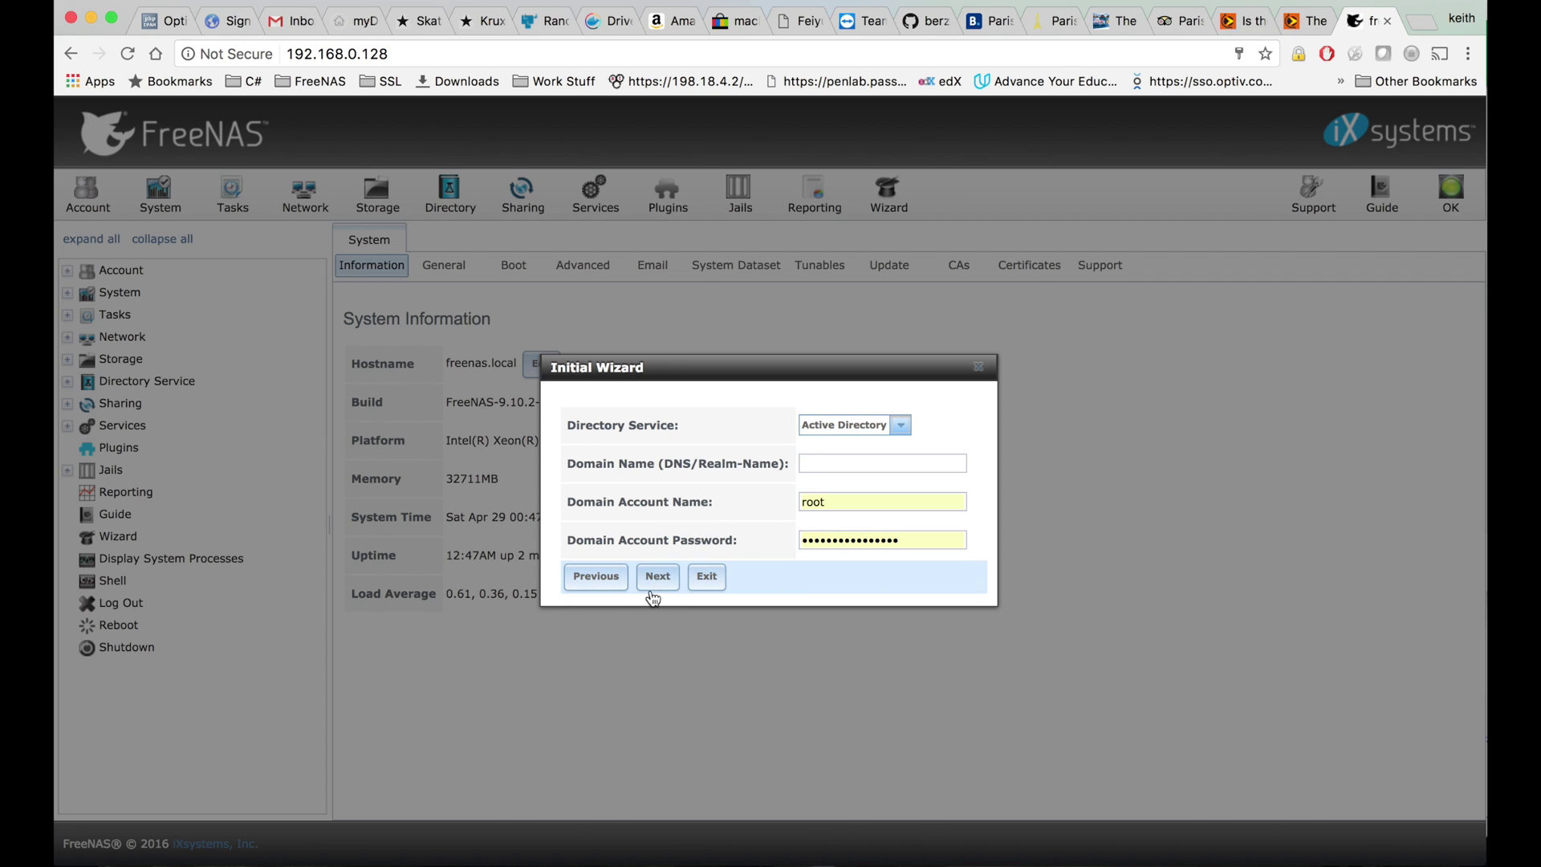
click(878, 504)
key(BackSpace)
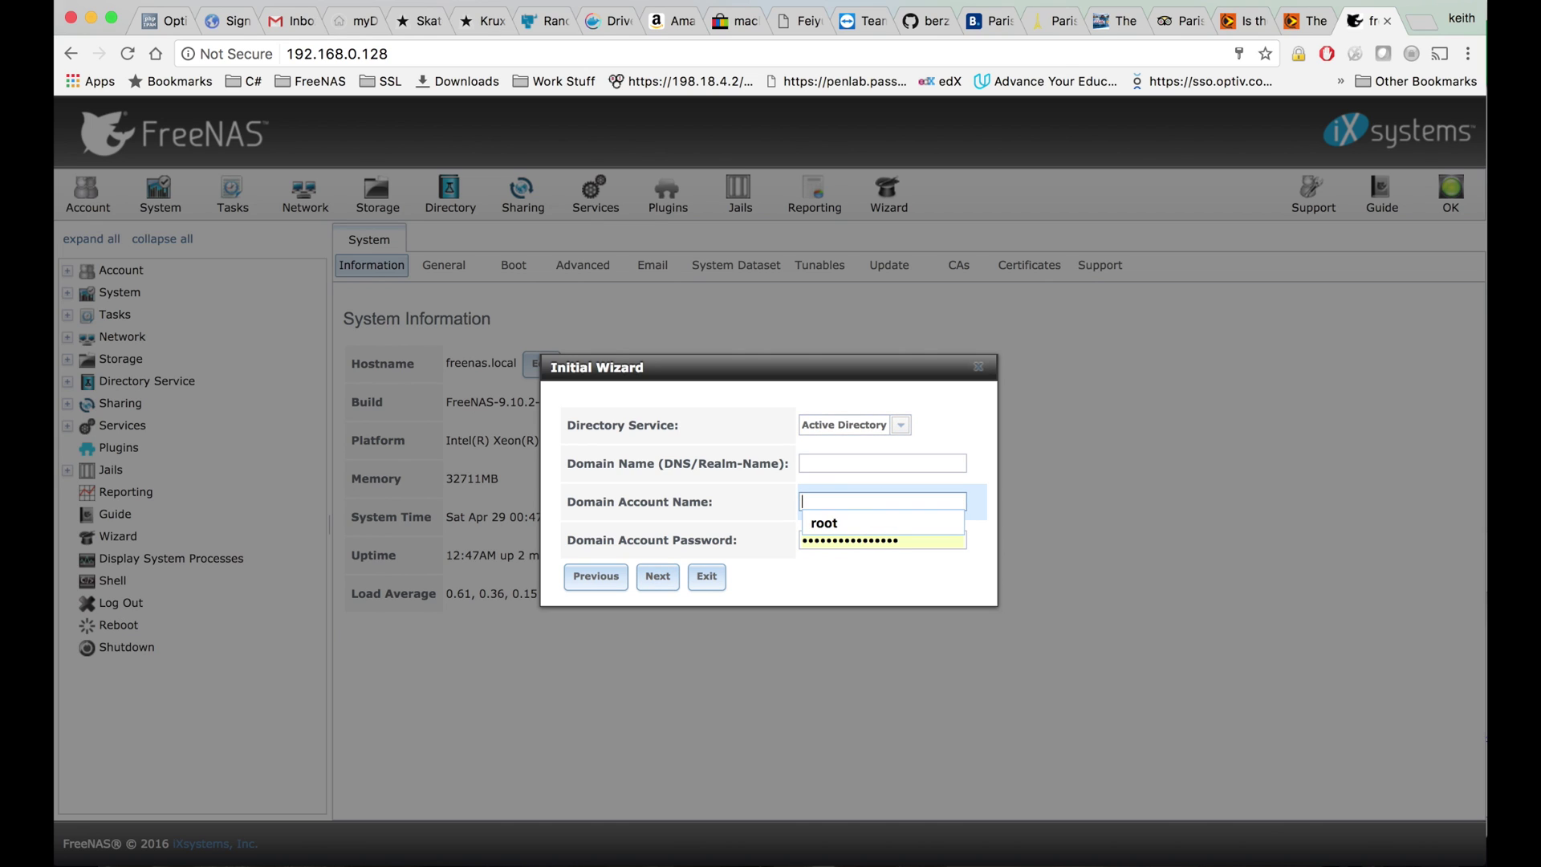
click(905, 541)
key(BackSpace)
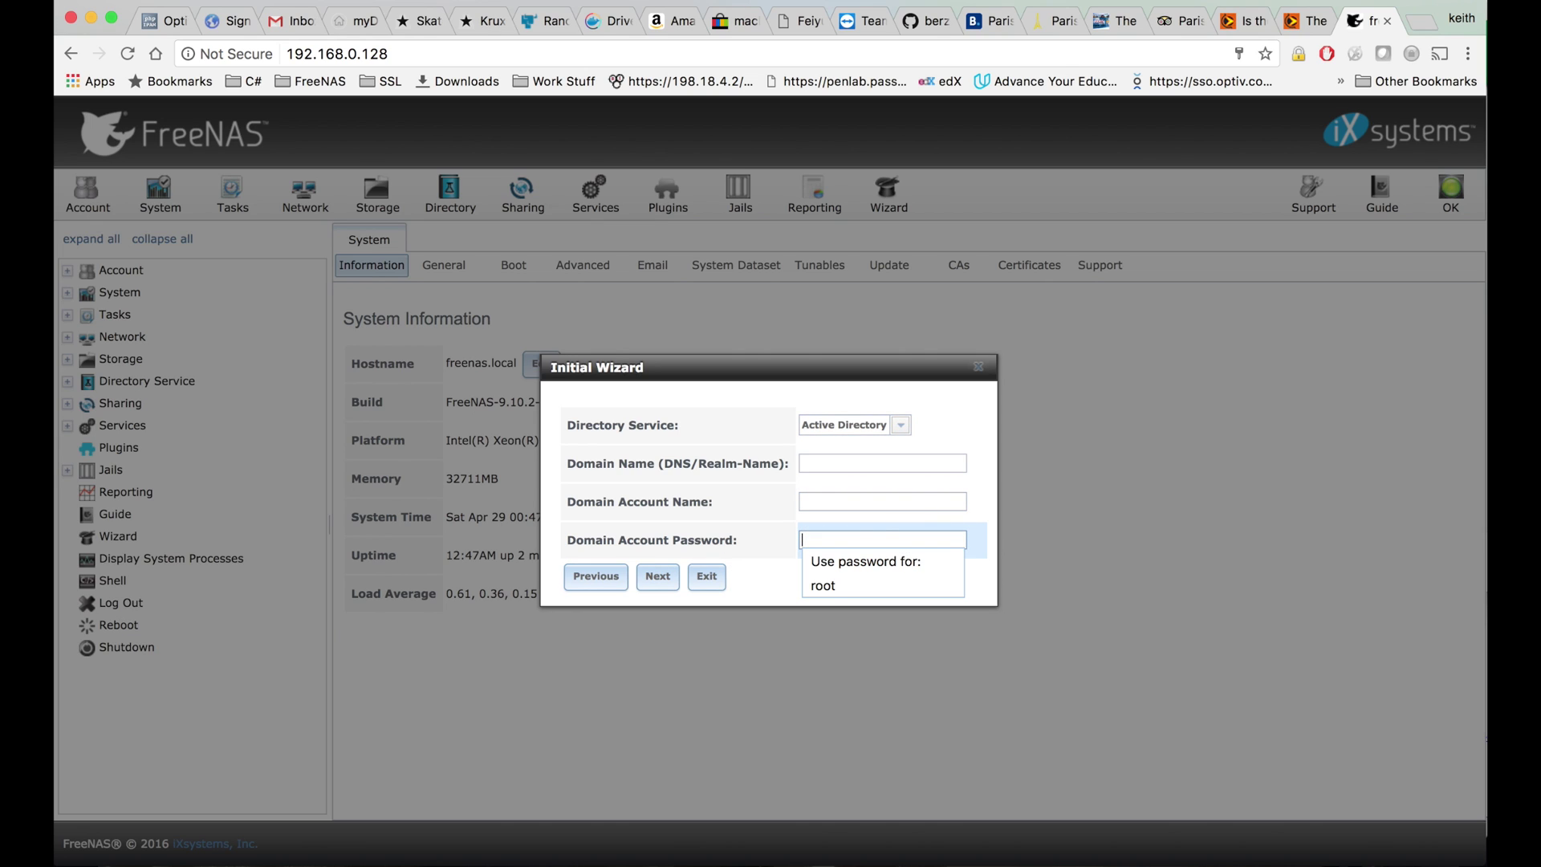
click(657, 576)
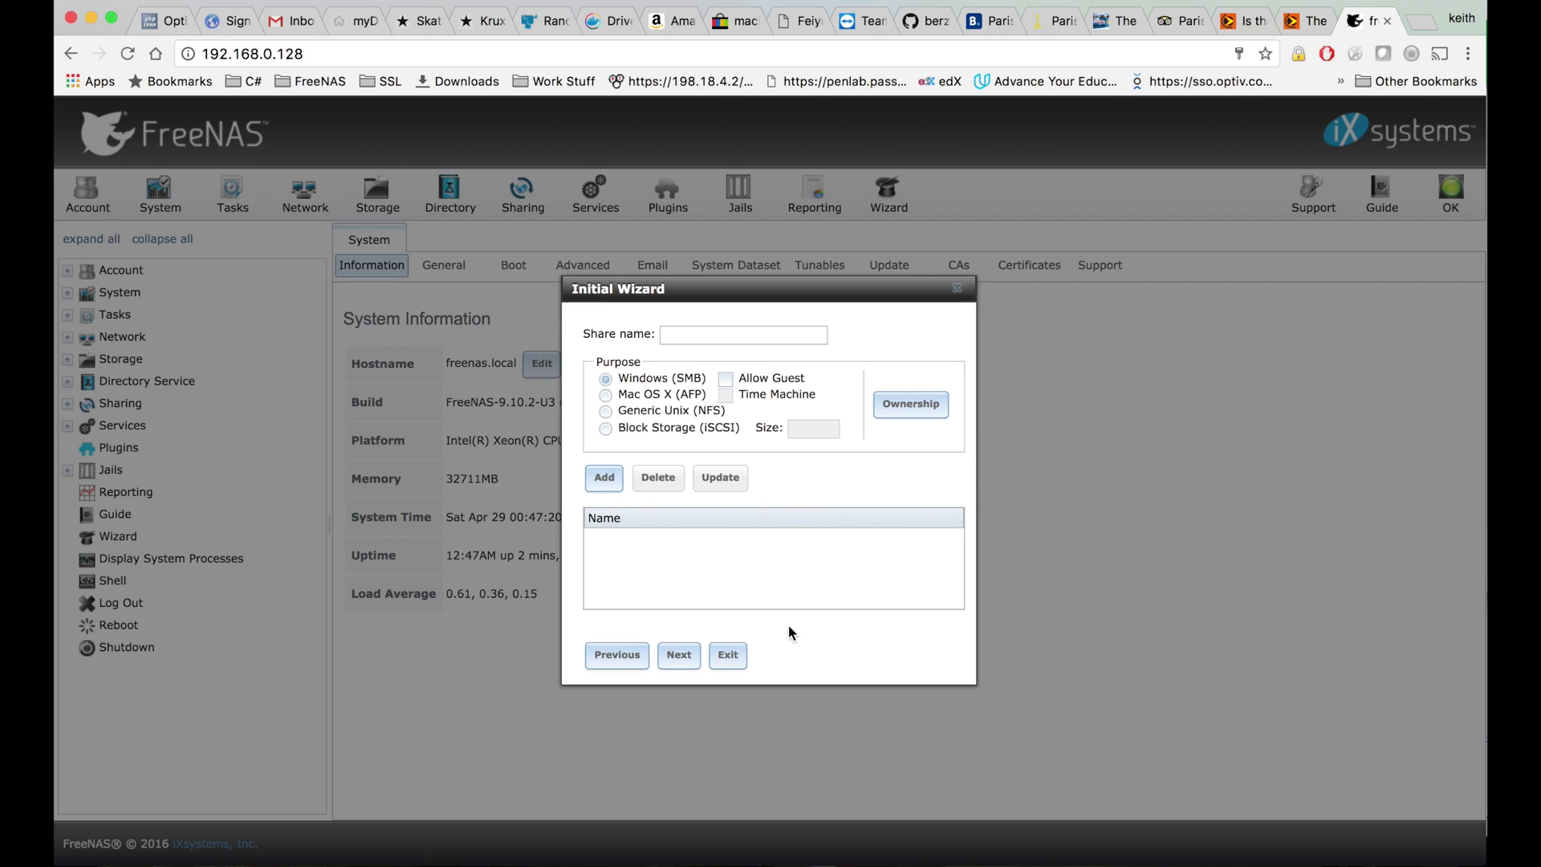
Skip the shares and email steps and confirm to finish the wizard.
click(684, 663)
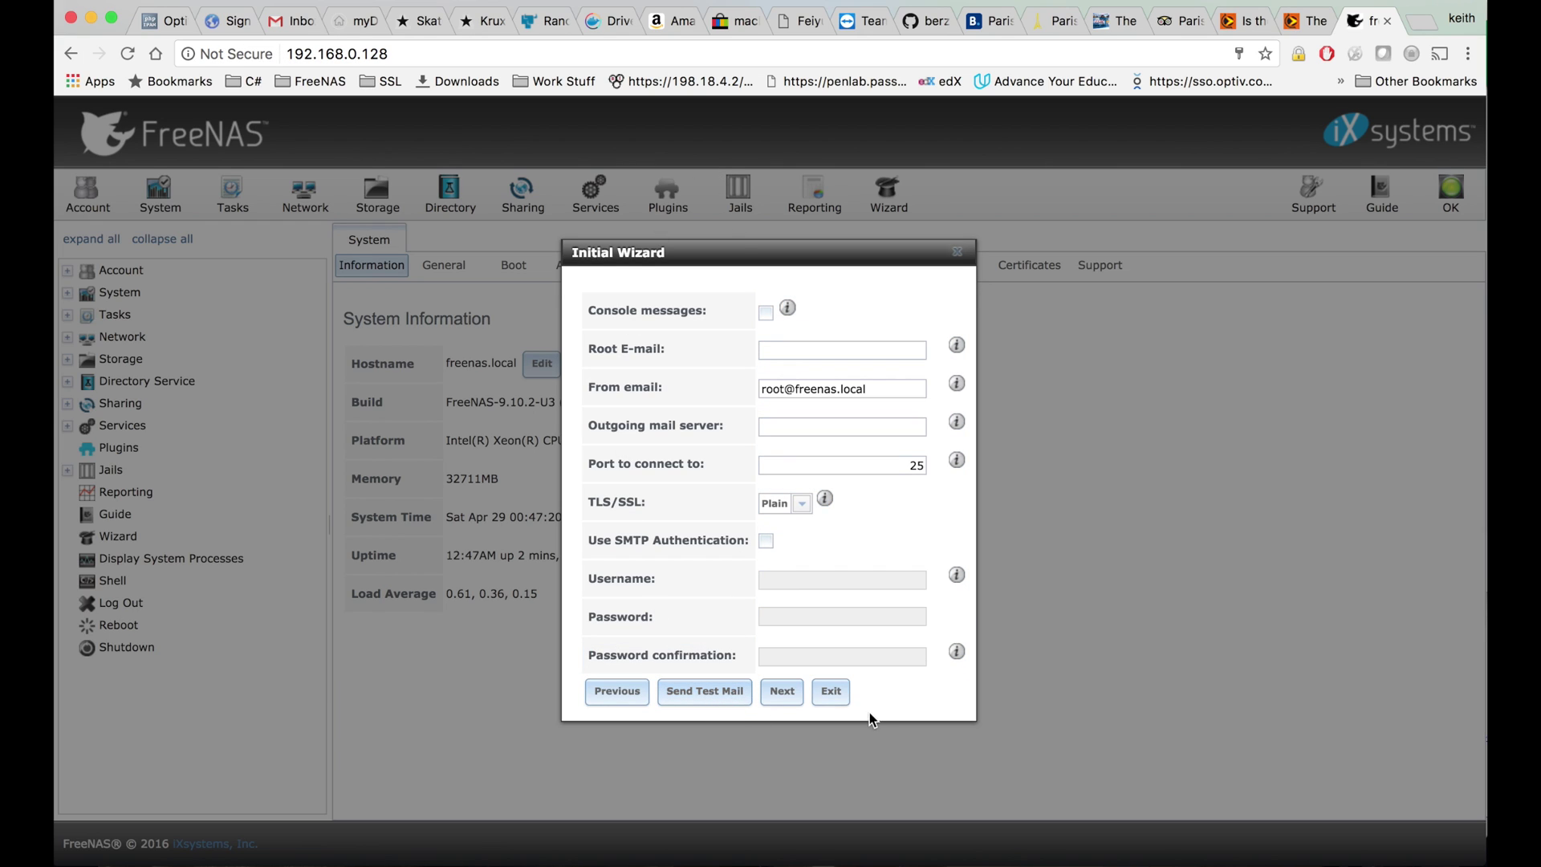
click(791, 705)
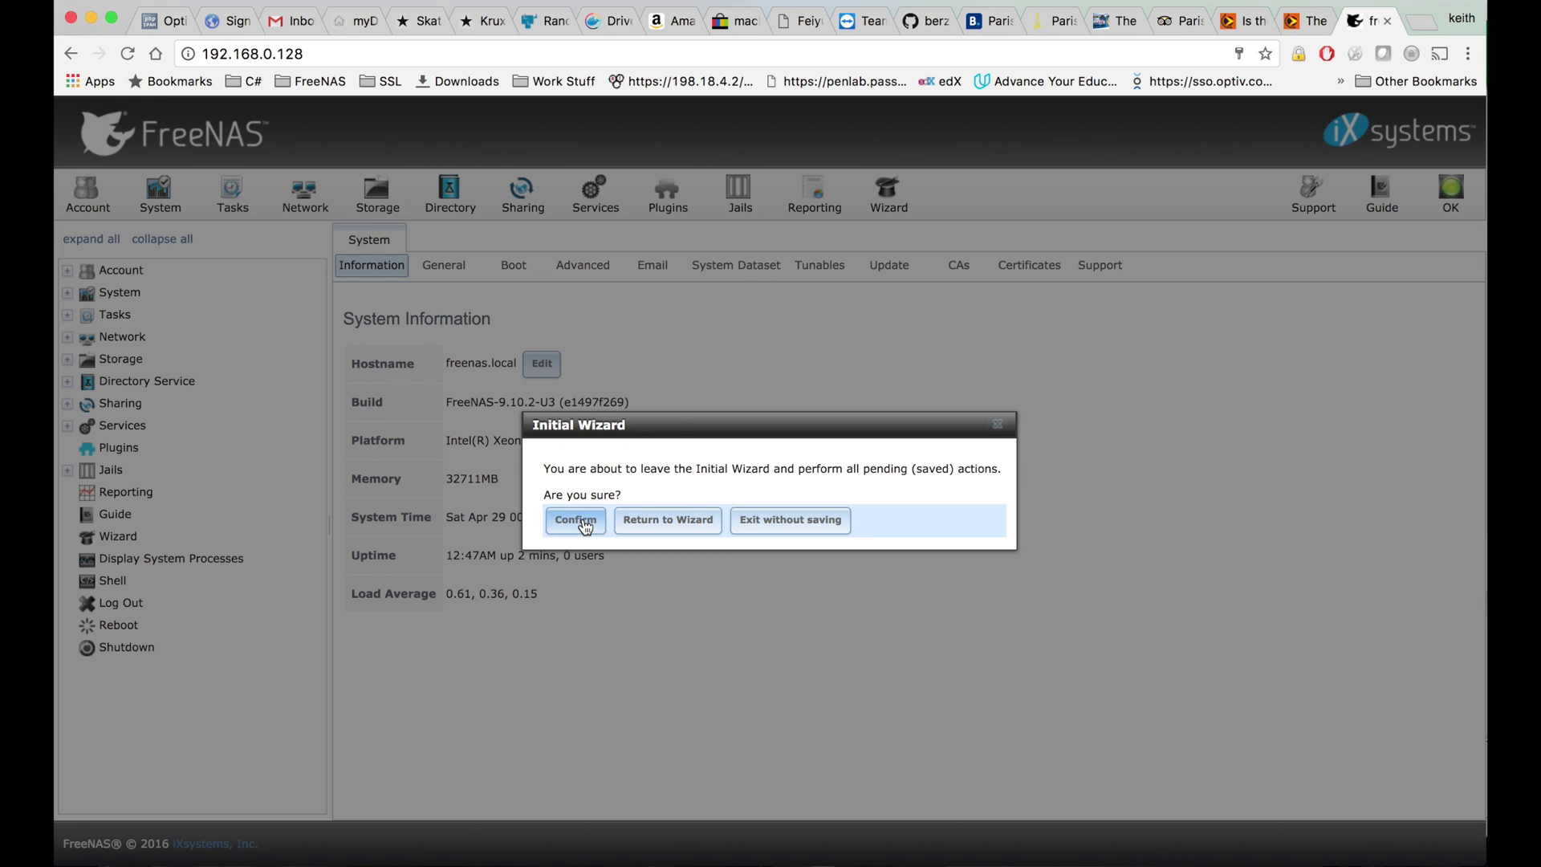
click(582, 518)
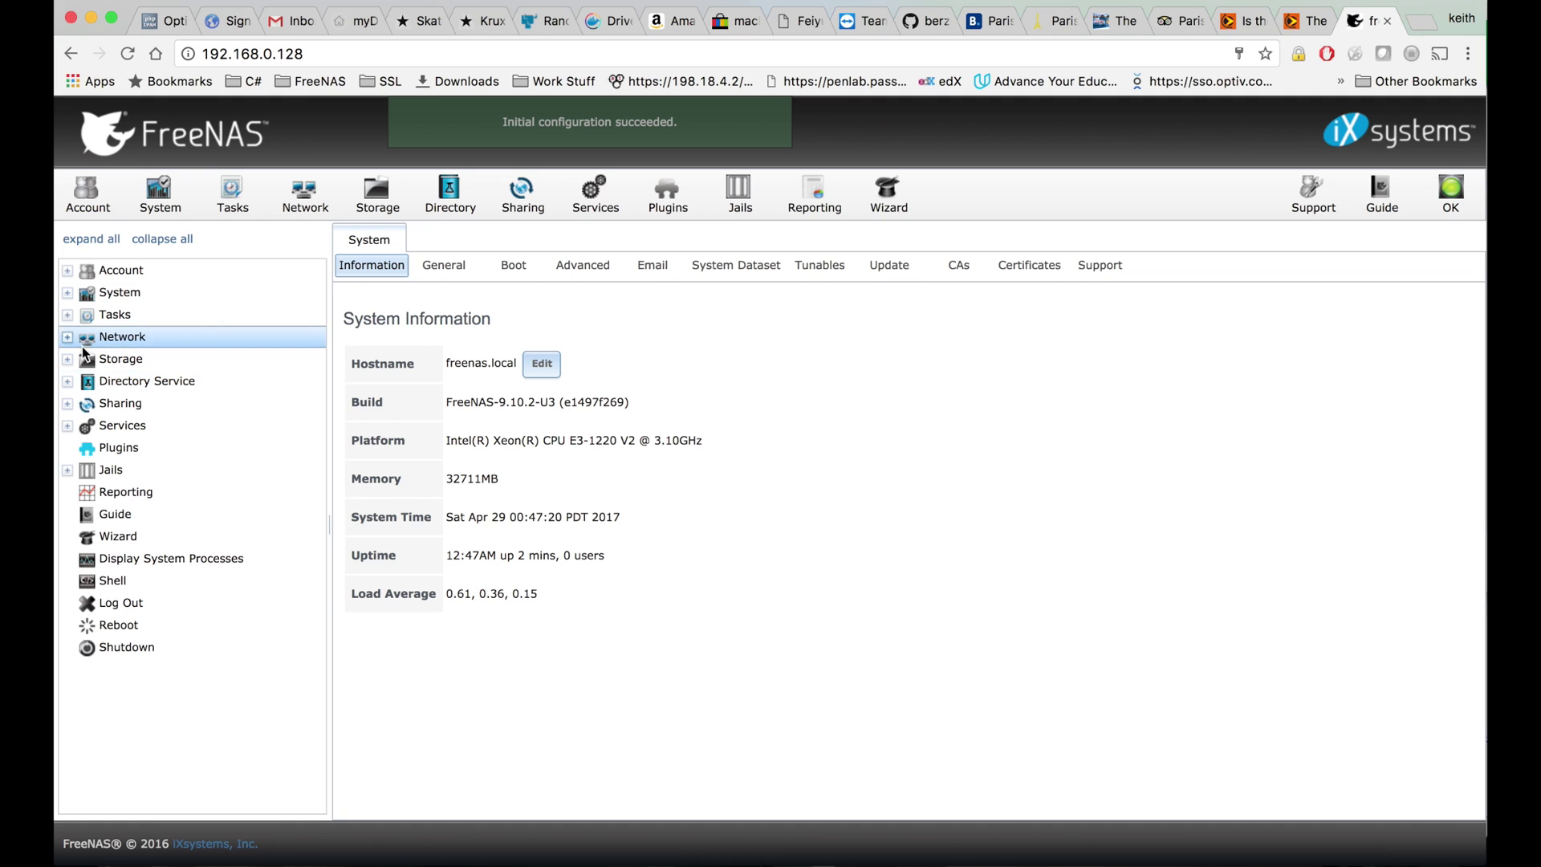
Browse the ssd750 volume under Storage, then open and cancel the Volume Manager.
click(68, 359)
click(88, 383)
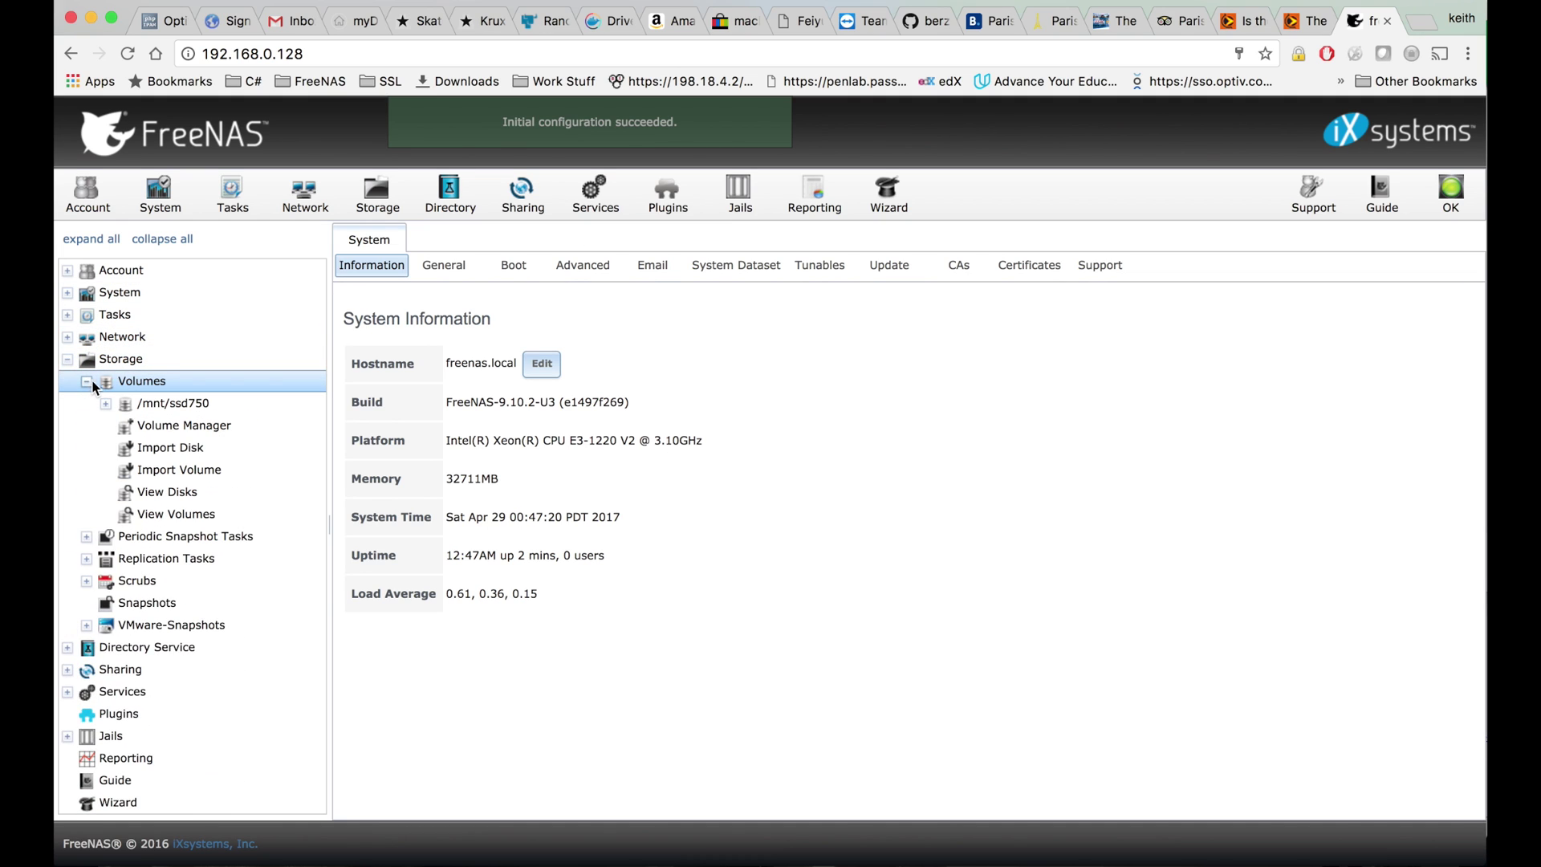
click(104, 402)
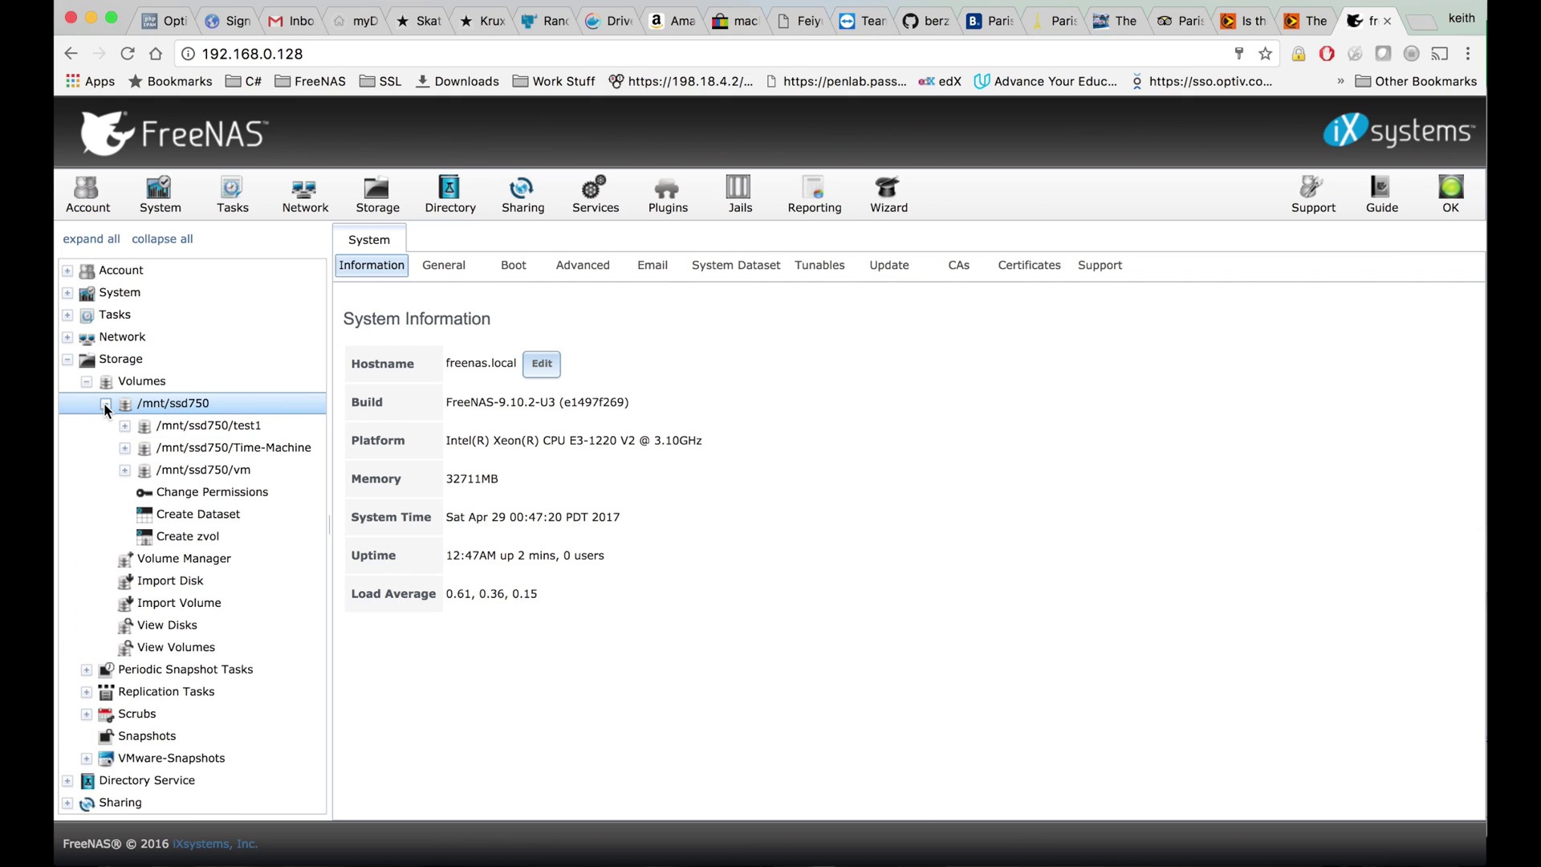
click(103, 402)
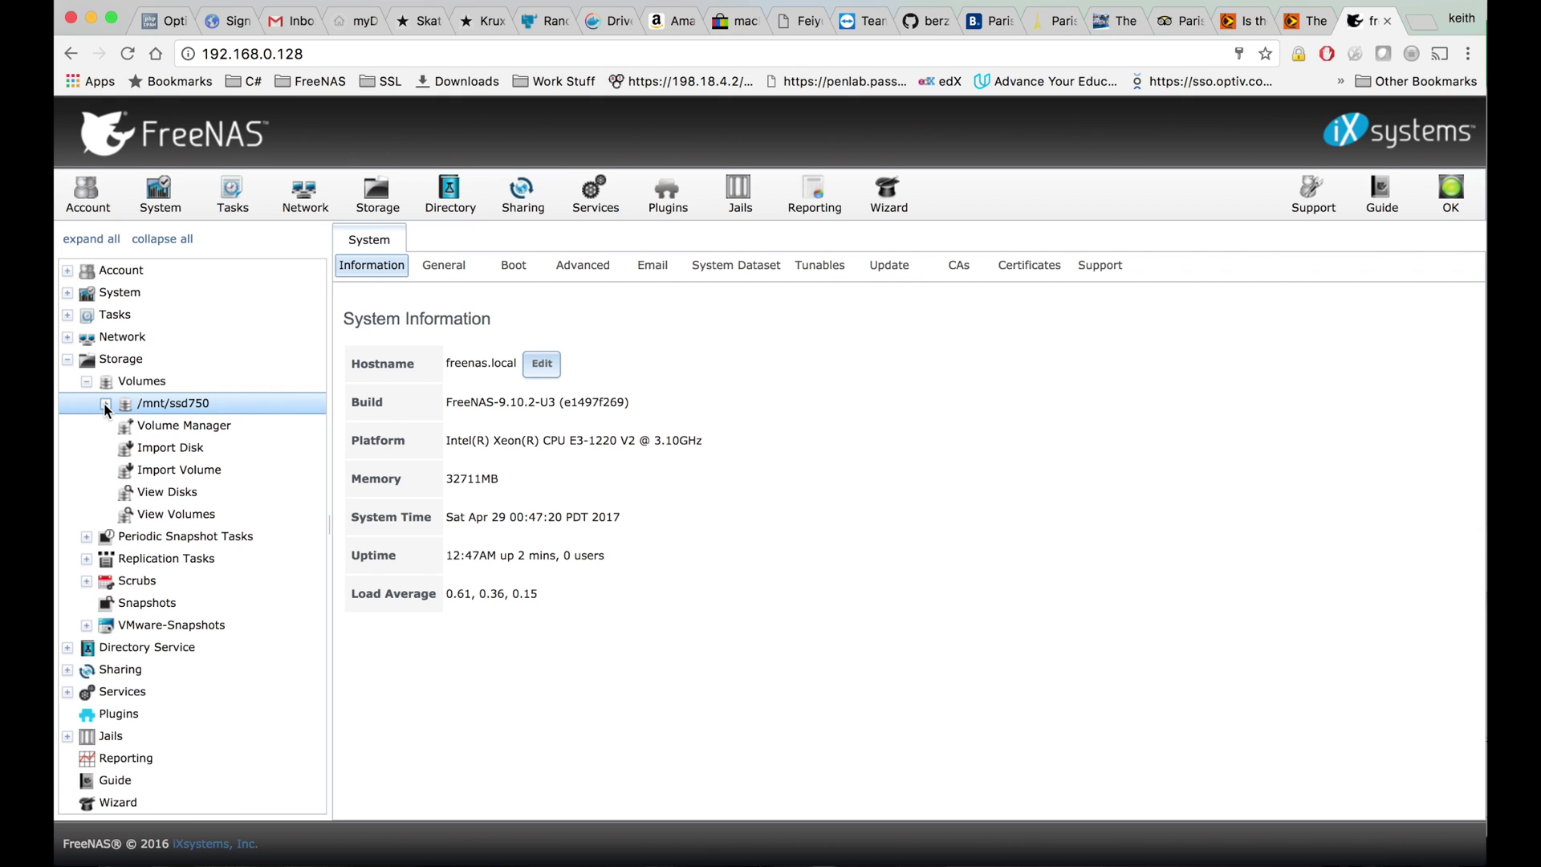
click(199, 423)
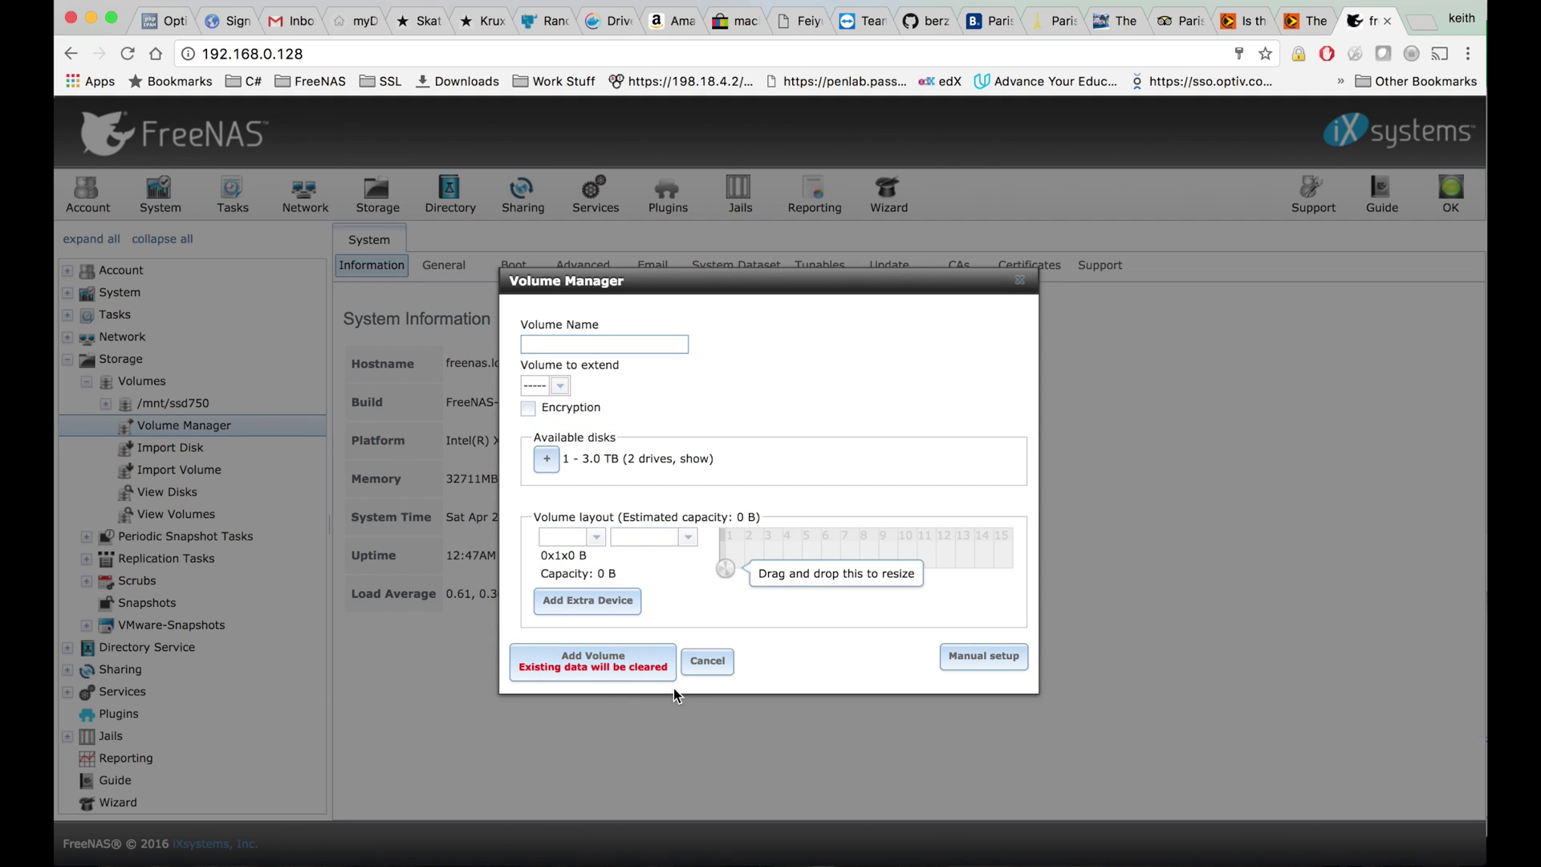
click(726, 673)
Import the unencrypted harddrives volume and check its datasets.
click(183, 469)
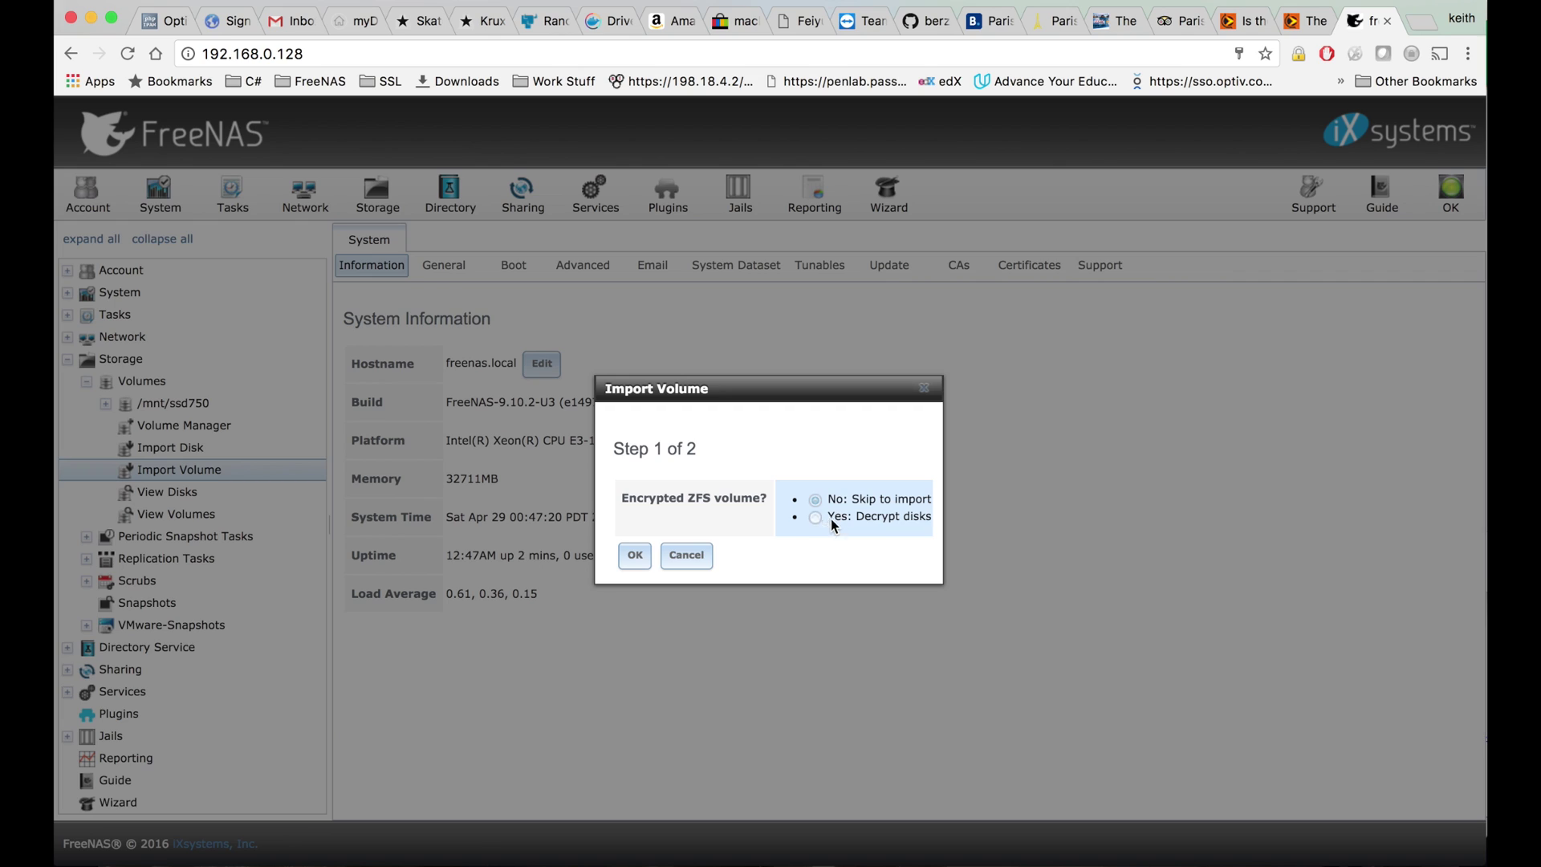
click(635, 556)
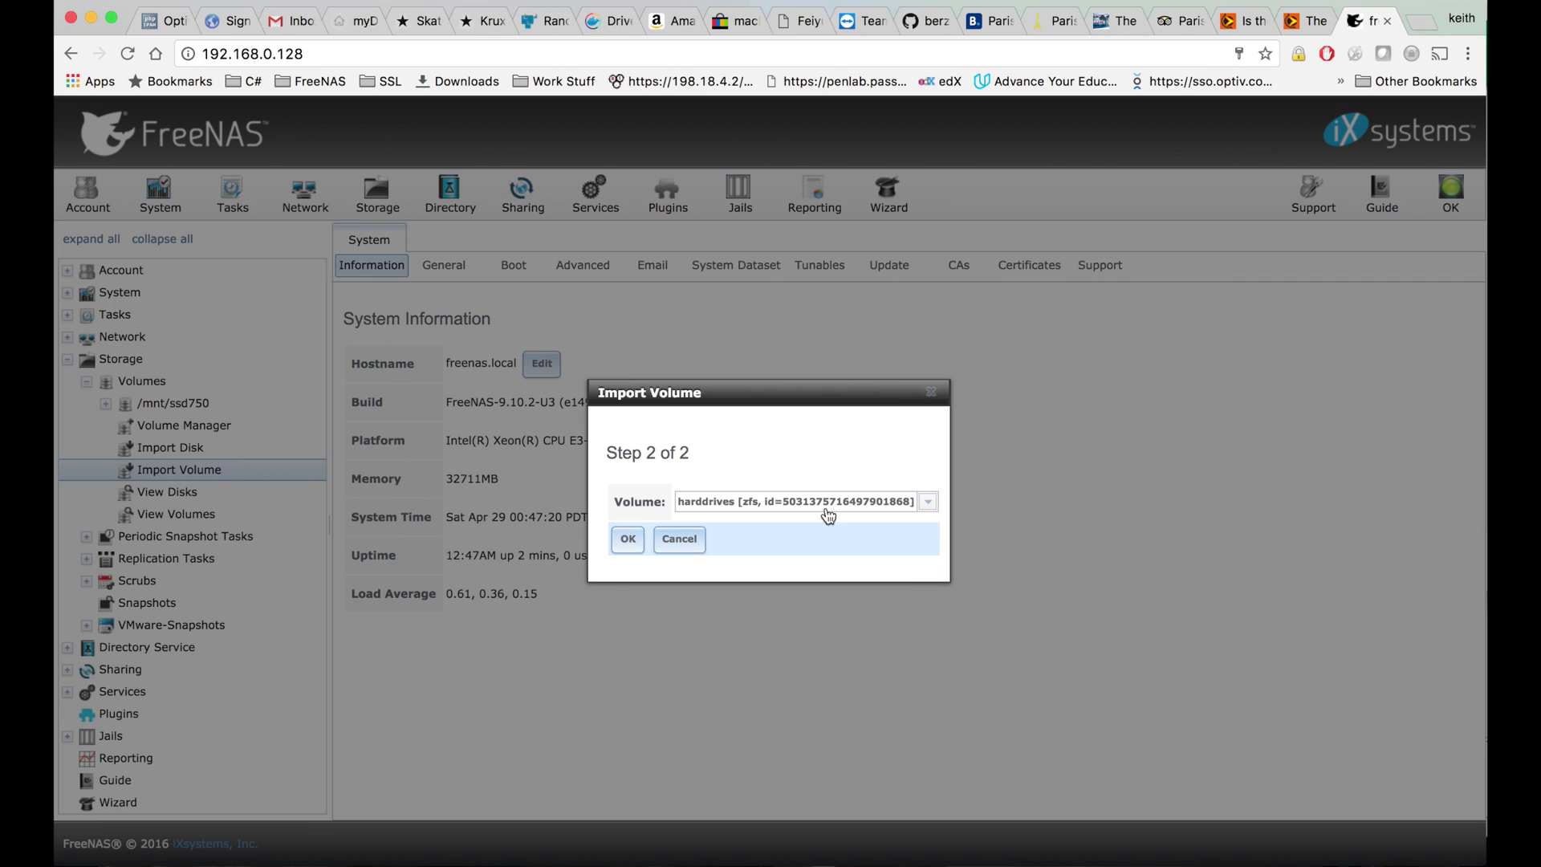
click(932, 502)
click(923, 522)
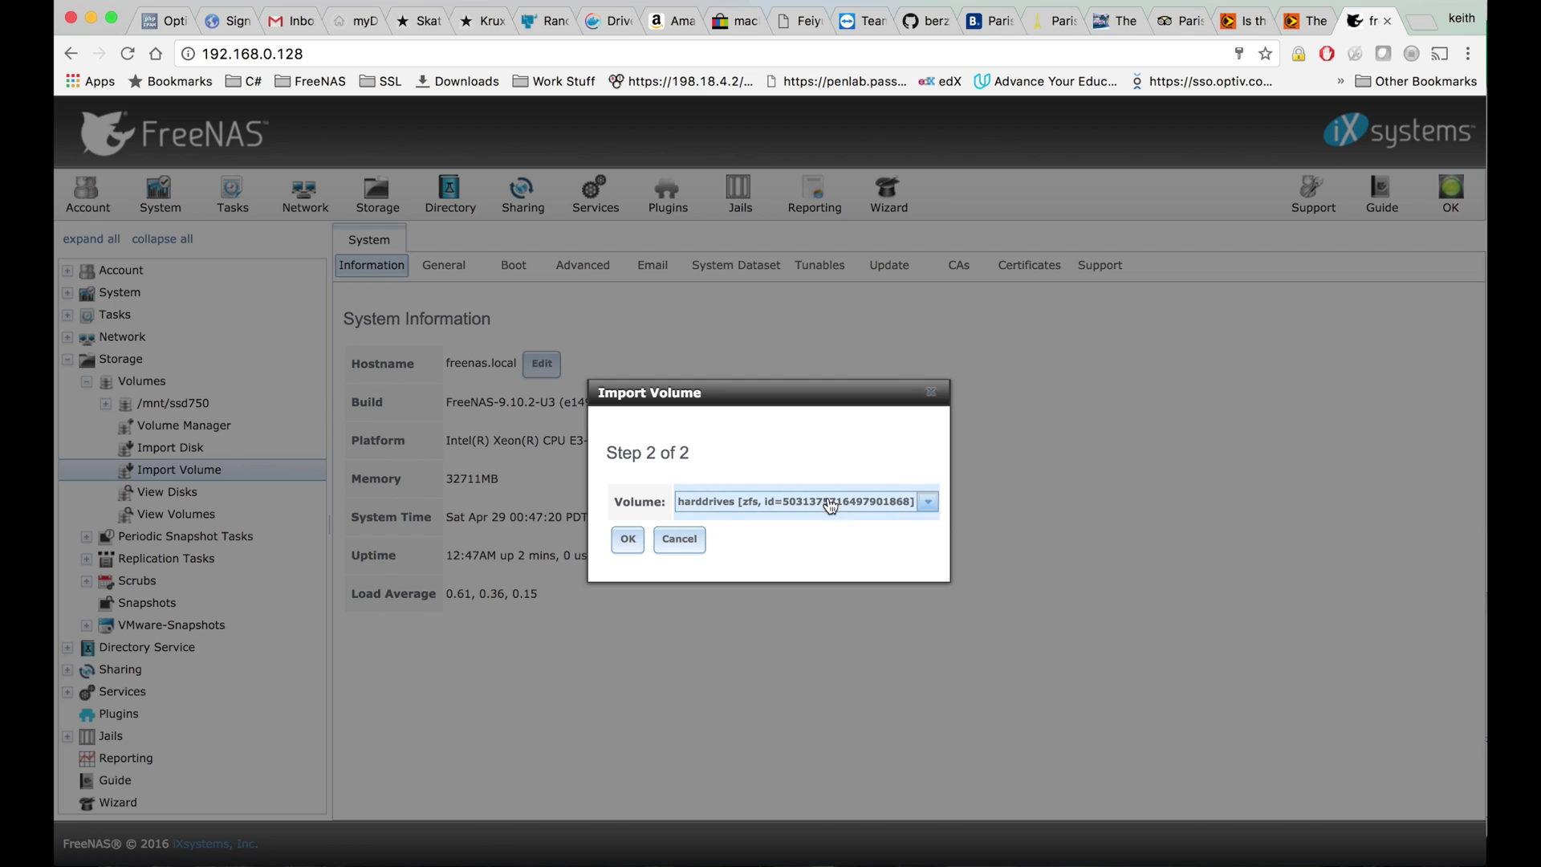
click(630, 541)
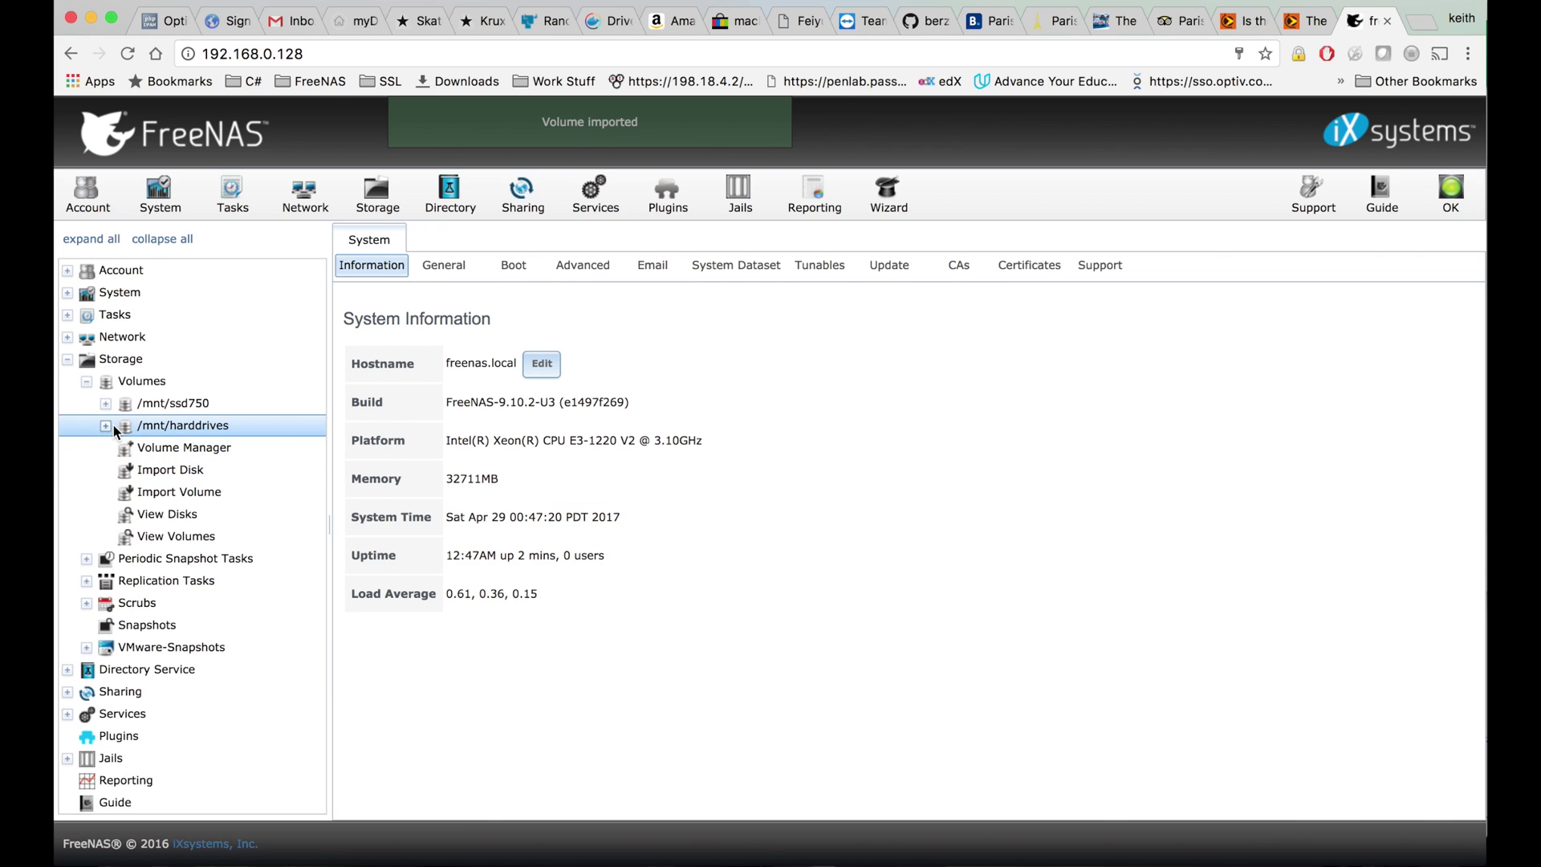
click(106, 426)
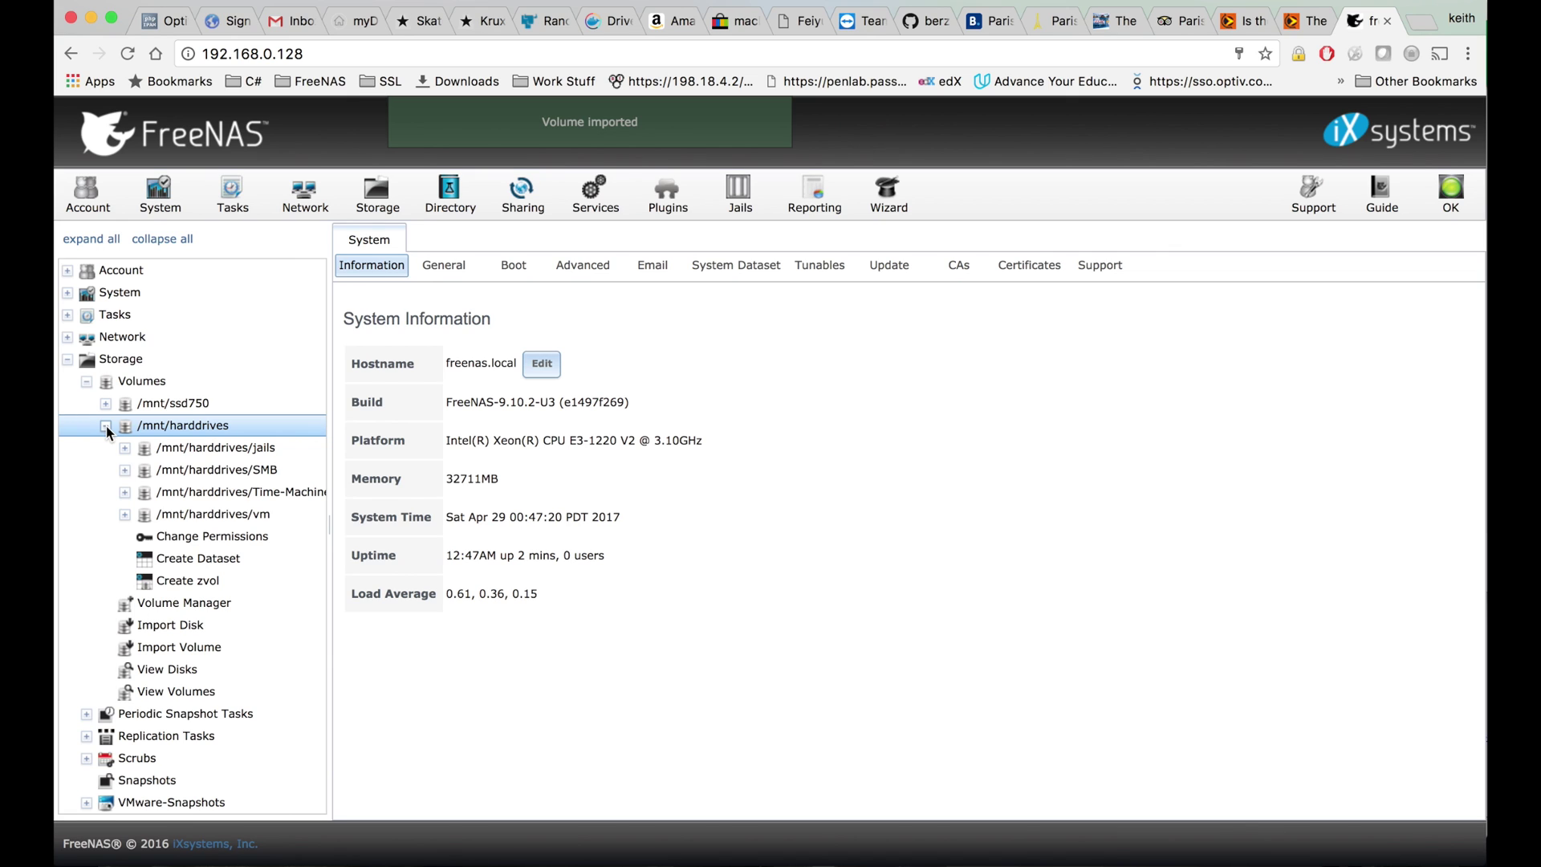
click(106, 425)
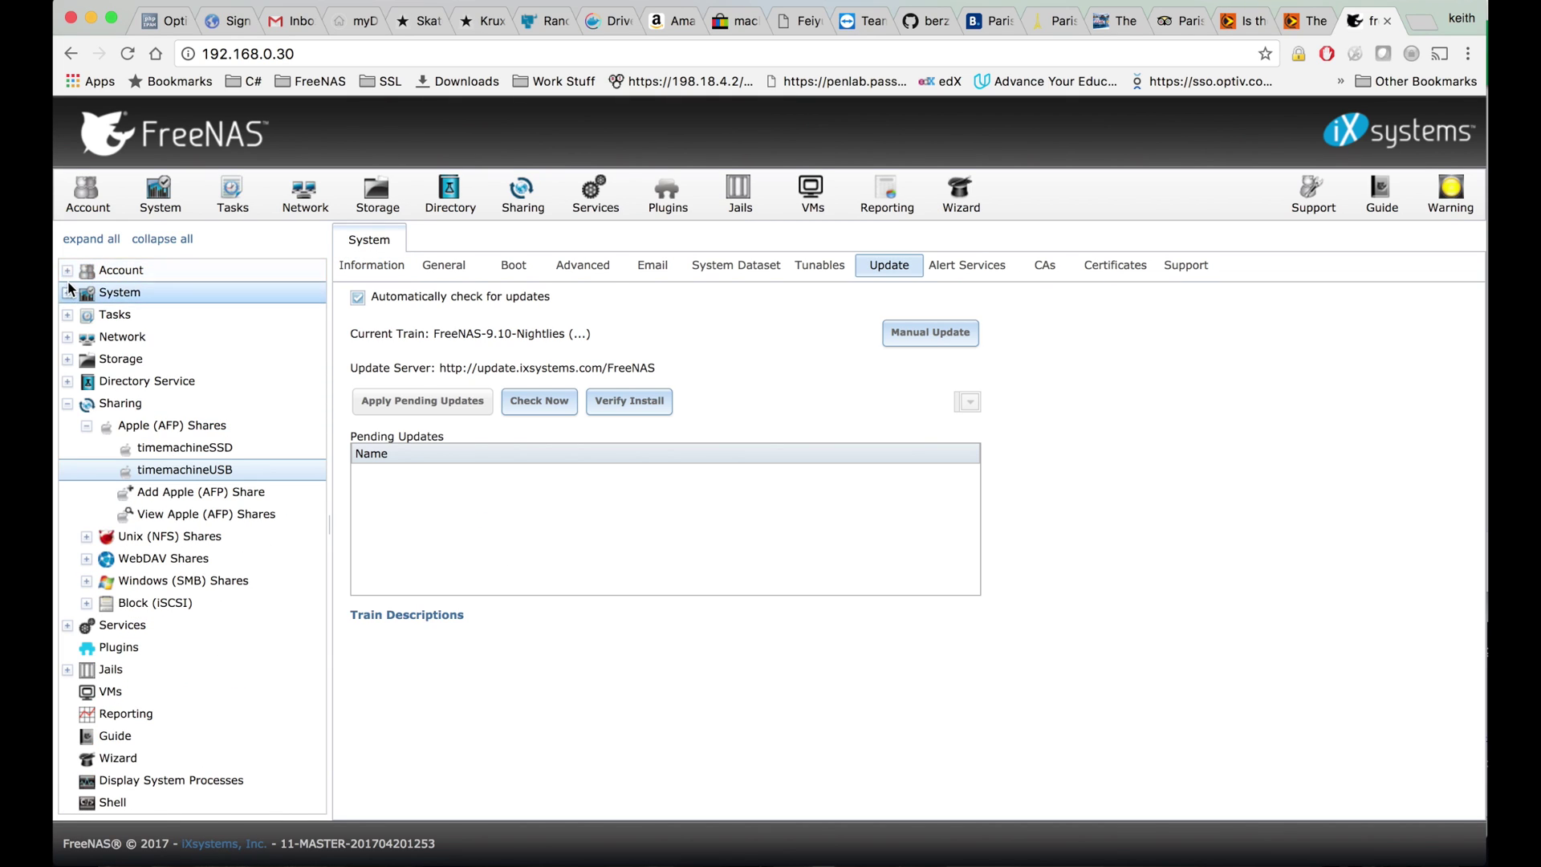
click(67, 270)
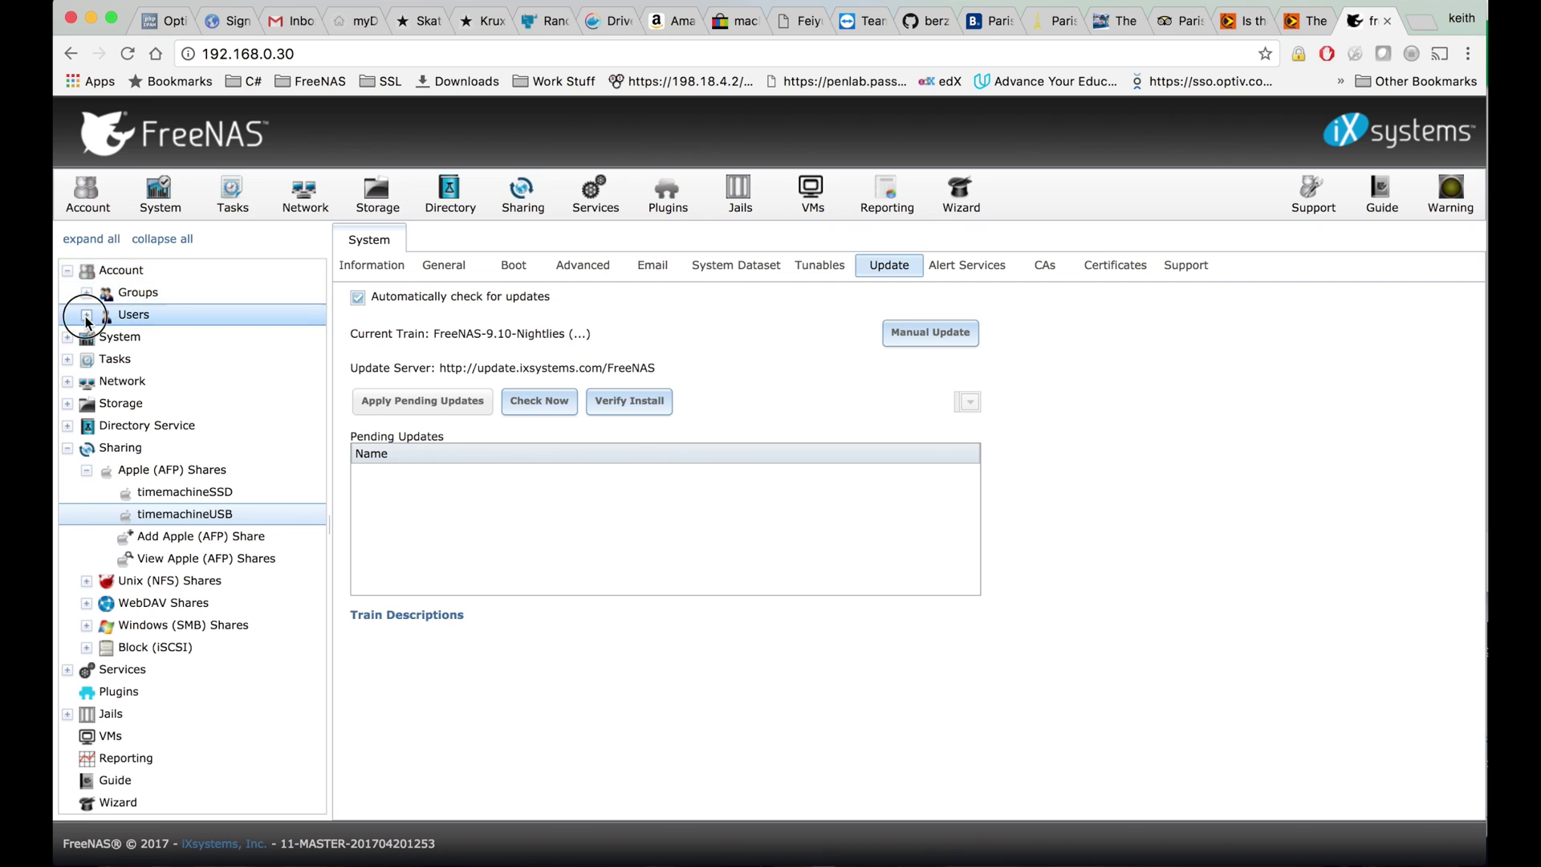
Start a new user account and enter its username.
click(87, 316)
click(154, 337)
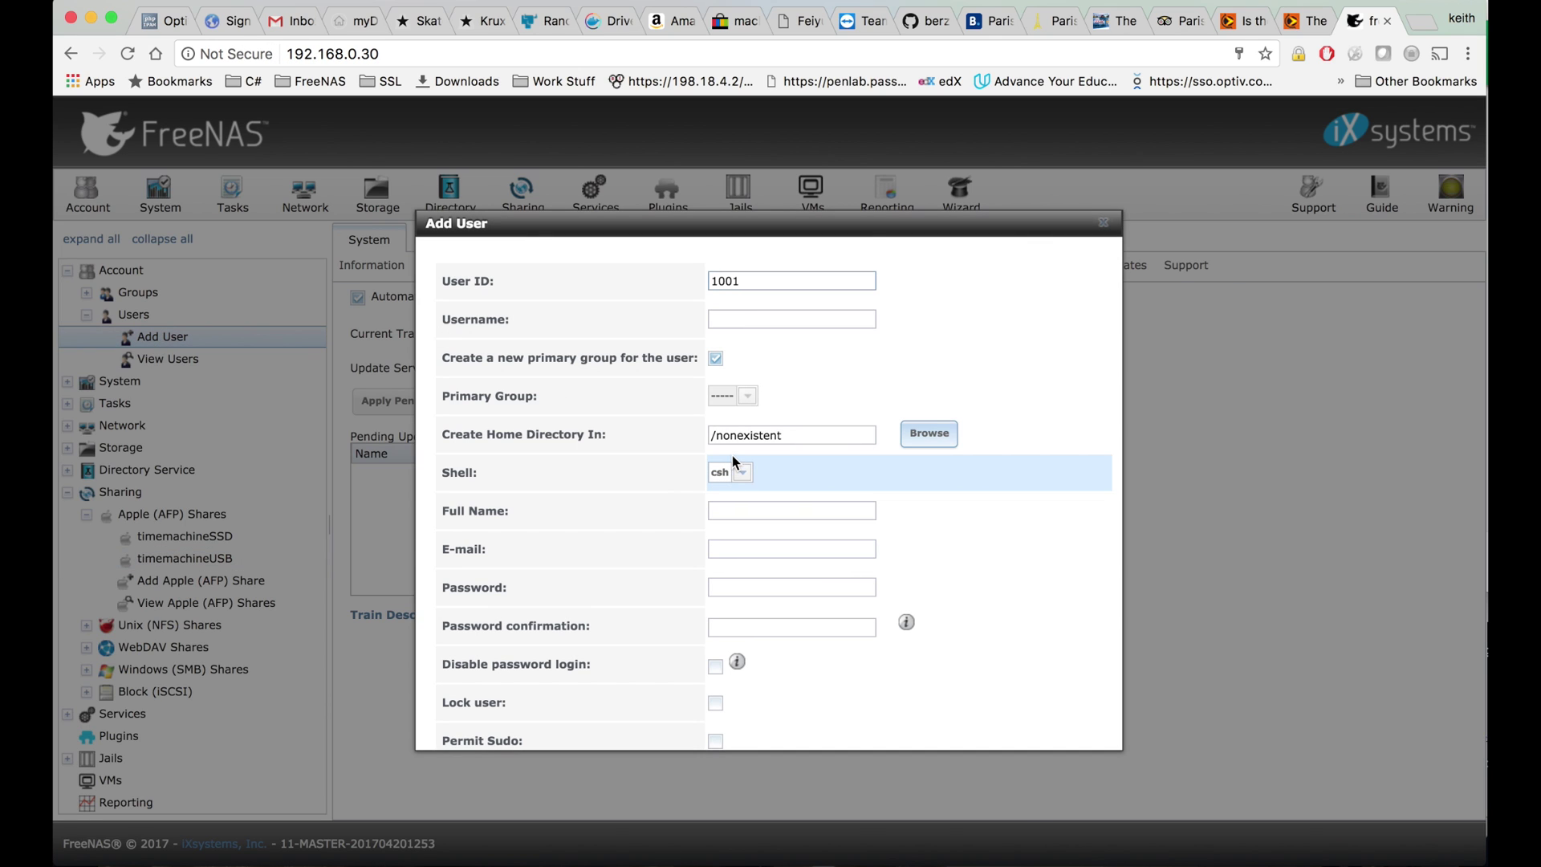
click(804, 321)
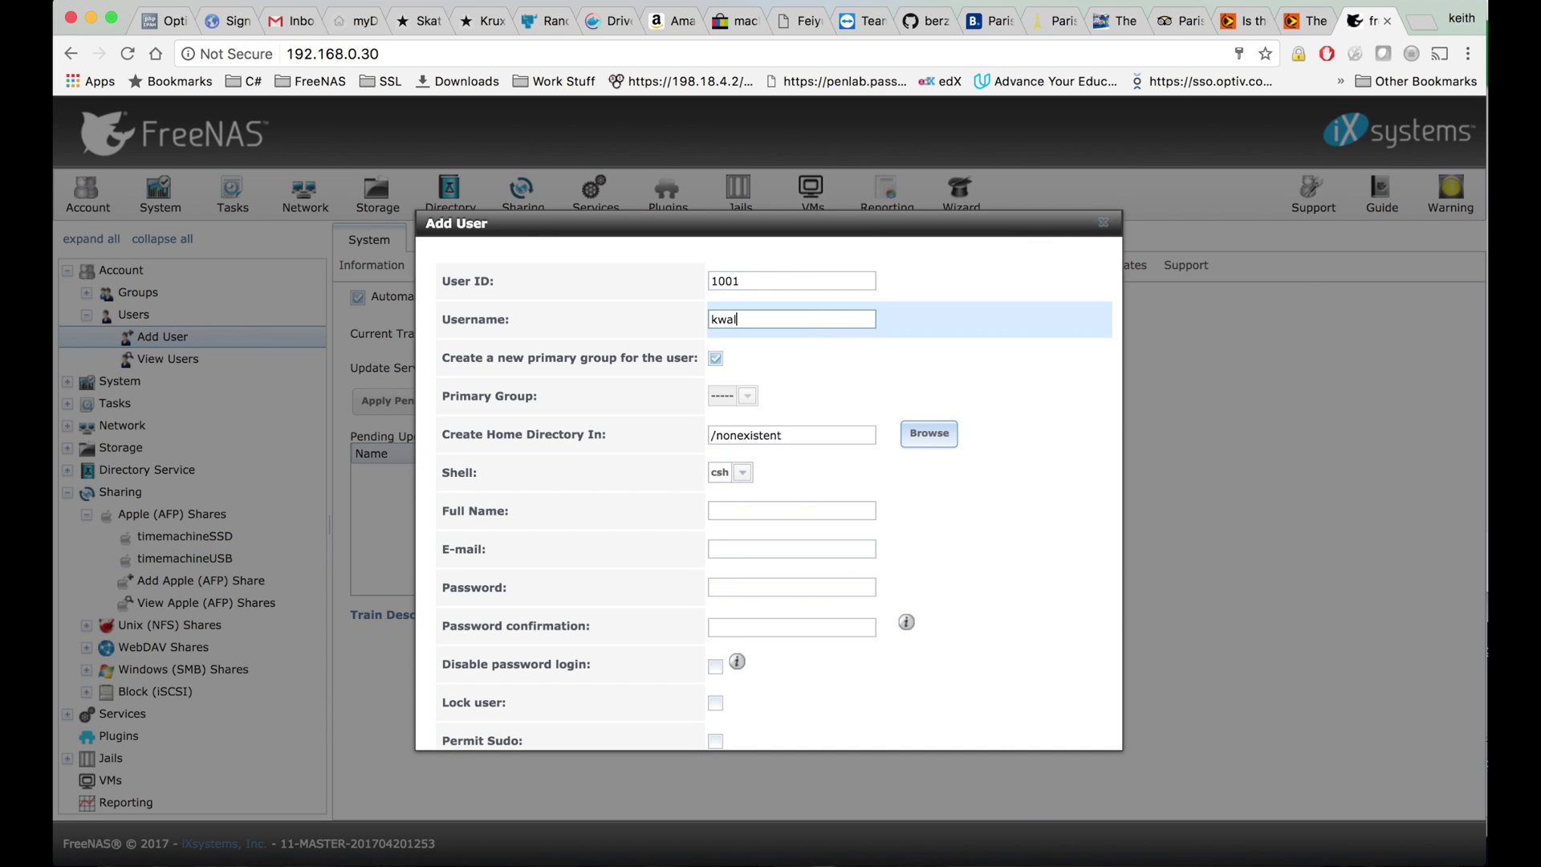
click(753, 399)
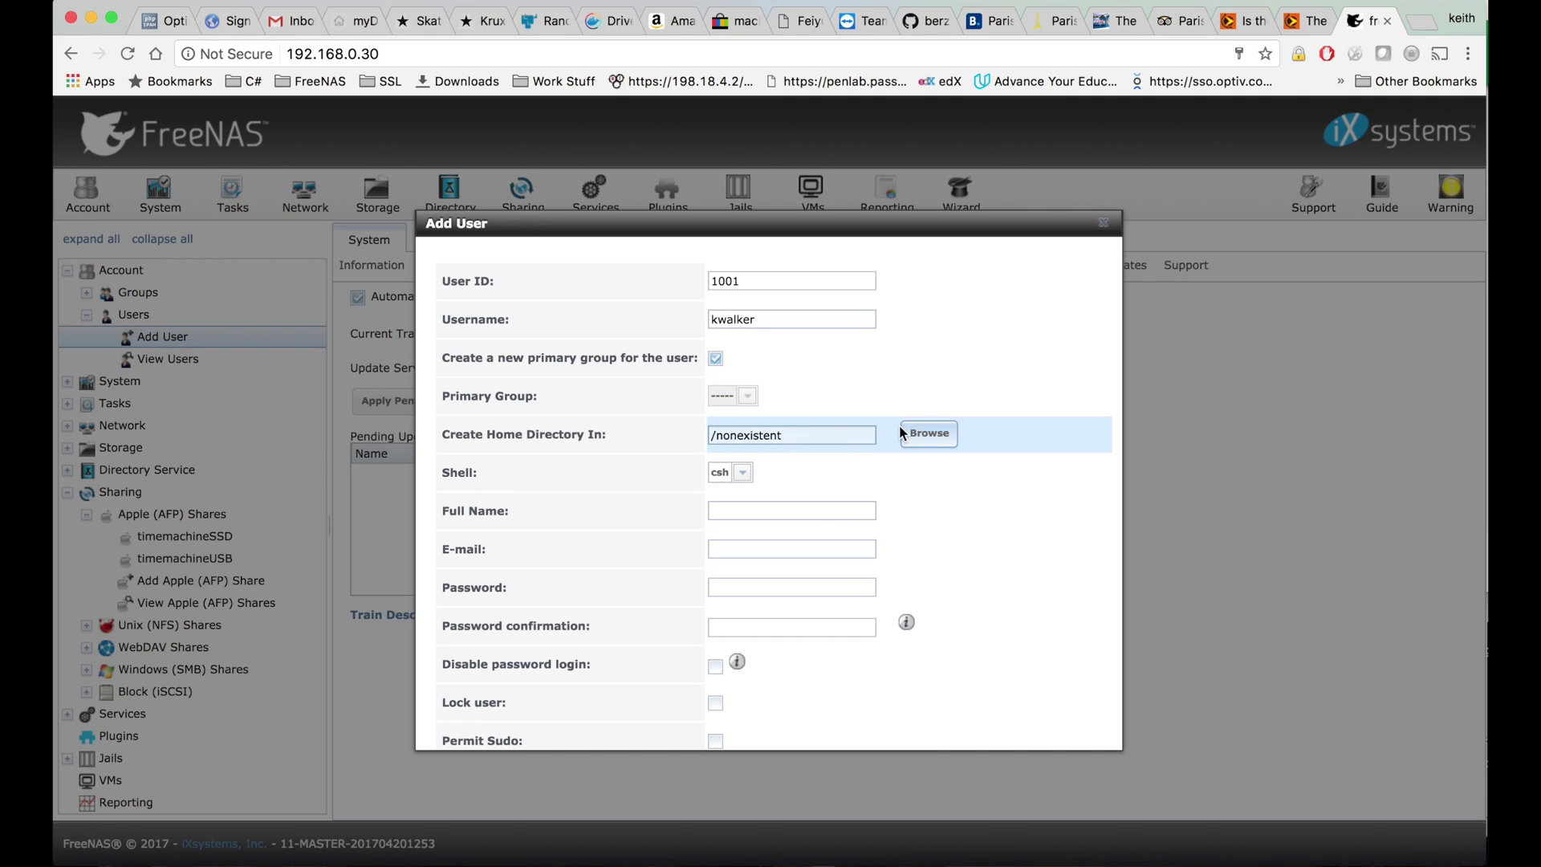
Set the home directory to the user's folder under /mnt/ssd750/home.
click(923, 433)
click(738, 483)
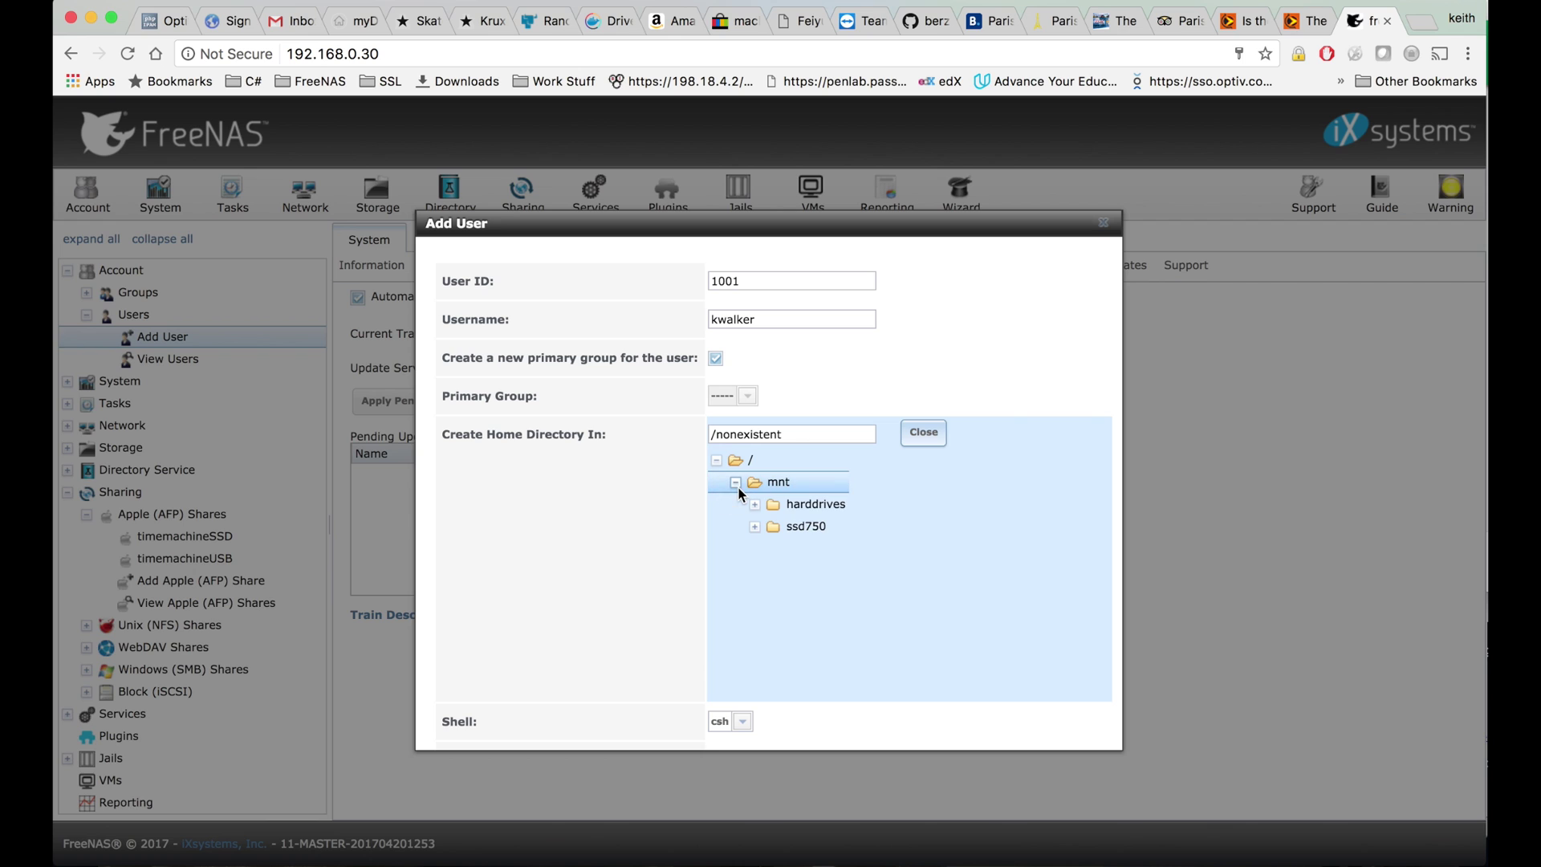
click(755, 504)
scroll(843, 601, down, 4)
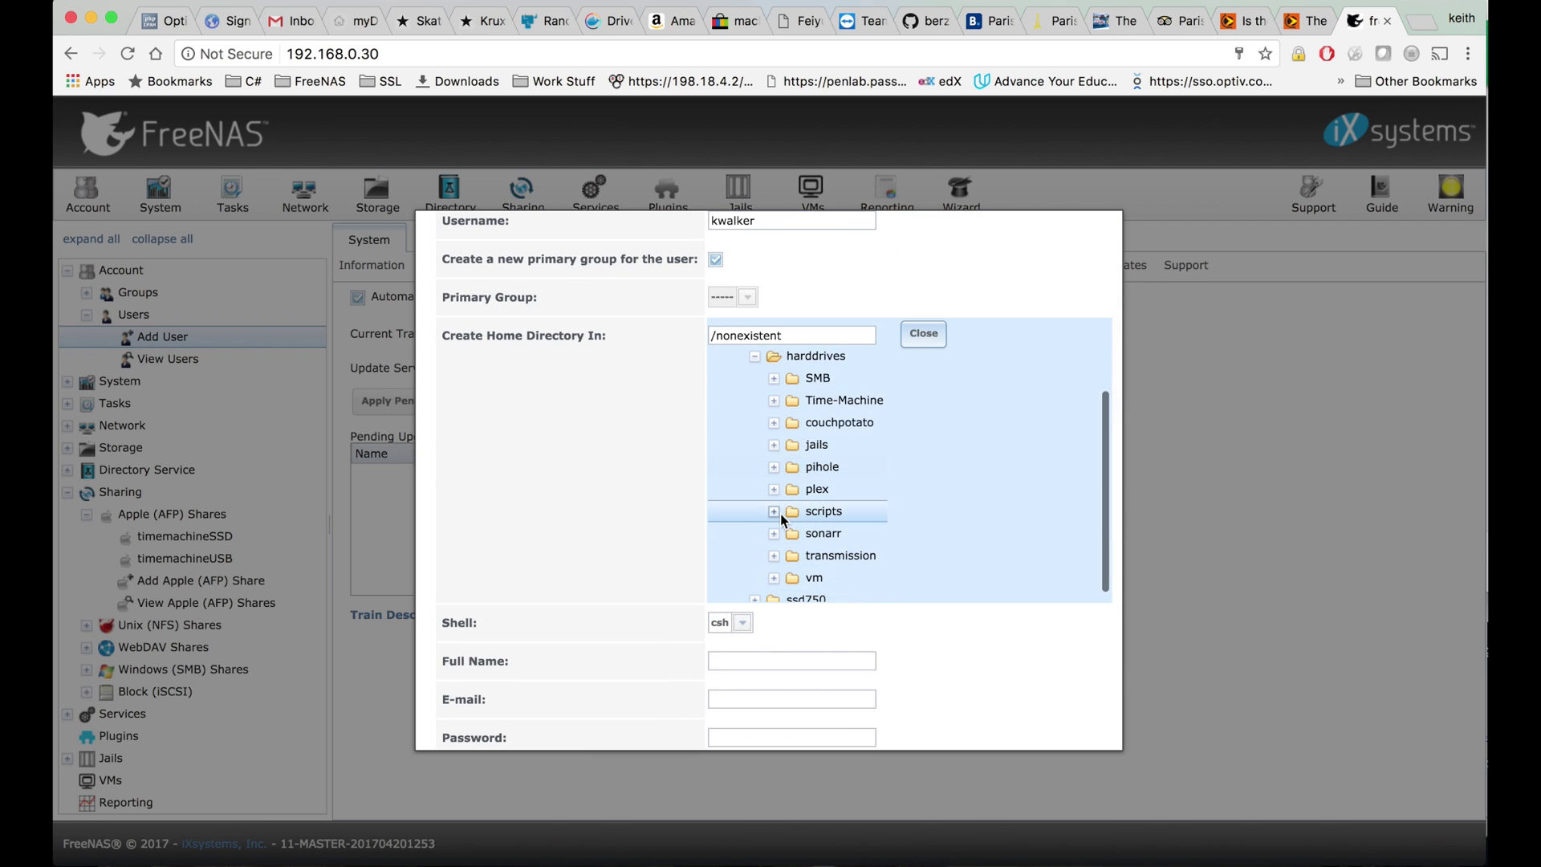
scroll(780, 514, down, 2)
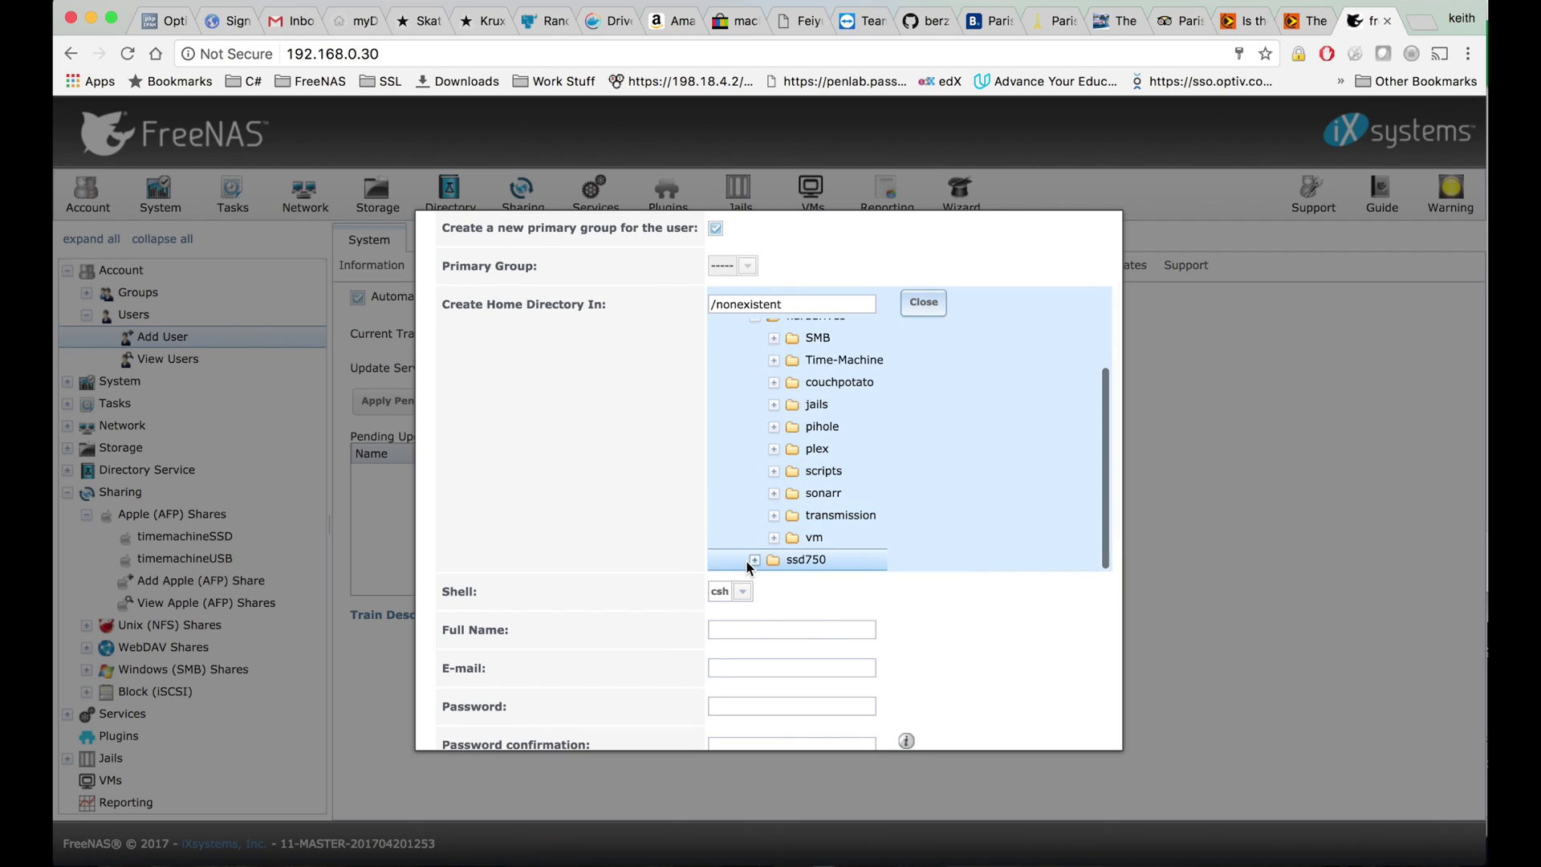
click(754, 560)
scroll(850, 425, down, 3)
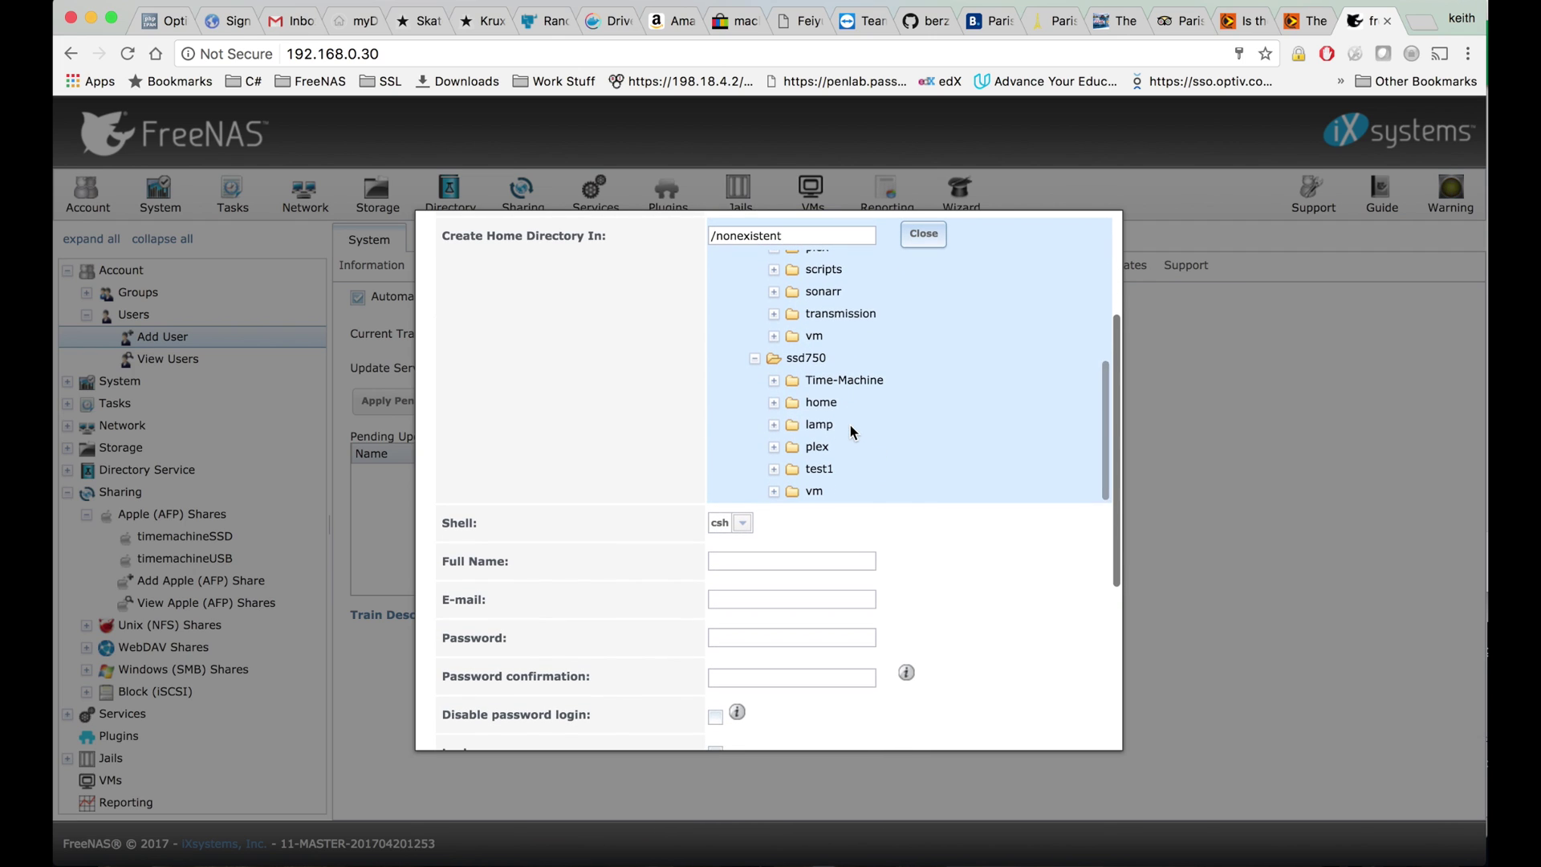
click(774, 402)
click(849, 424)
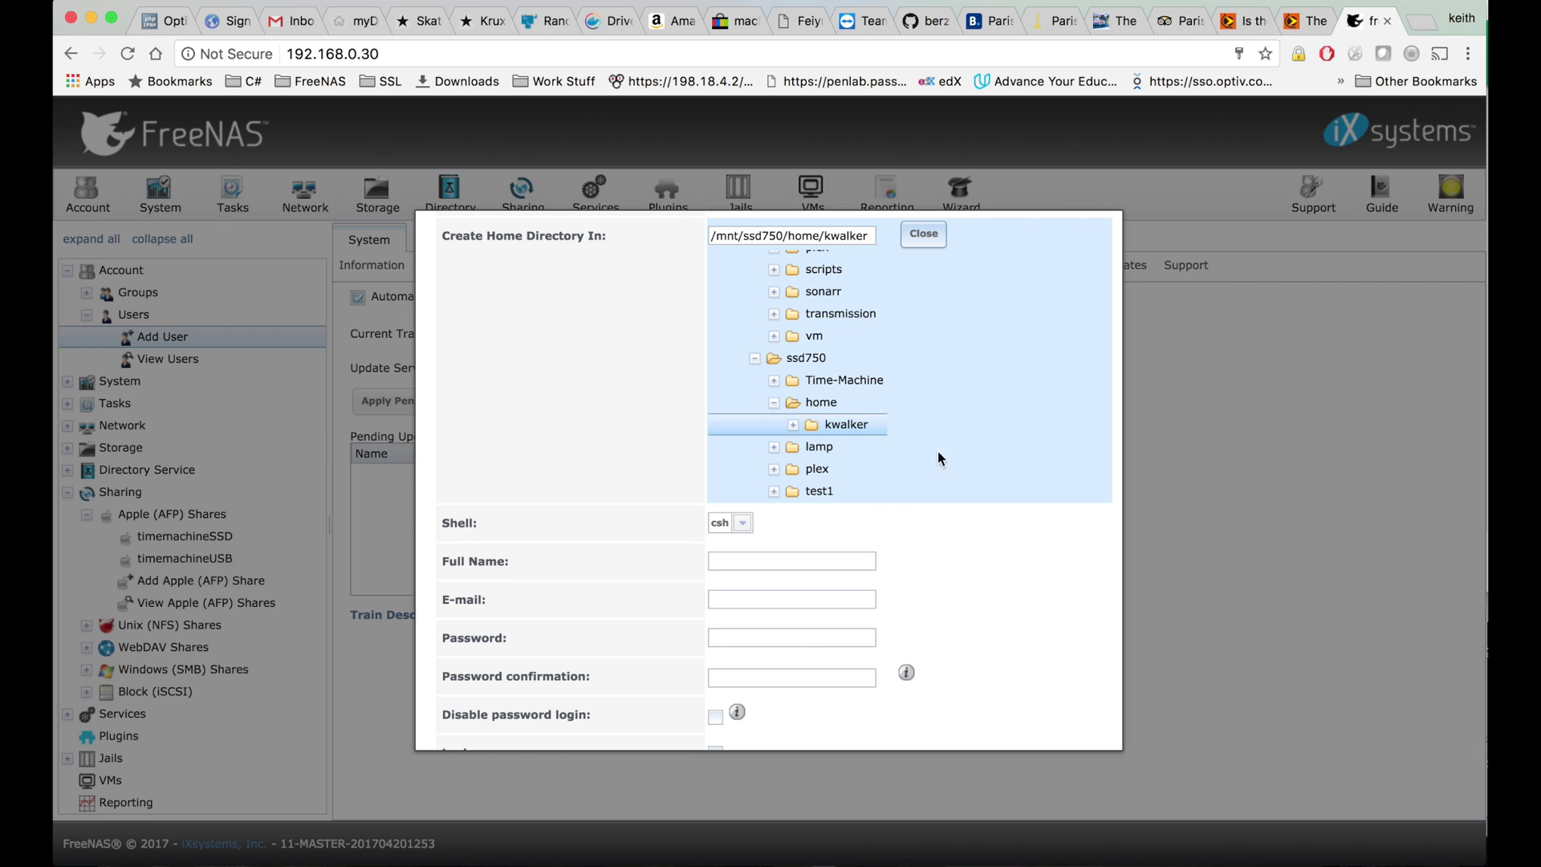
Enter and confirm the account password and permit sudo.
scroll(742, 590, down, 8)
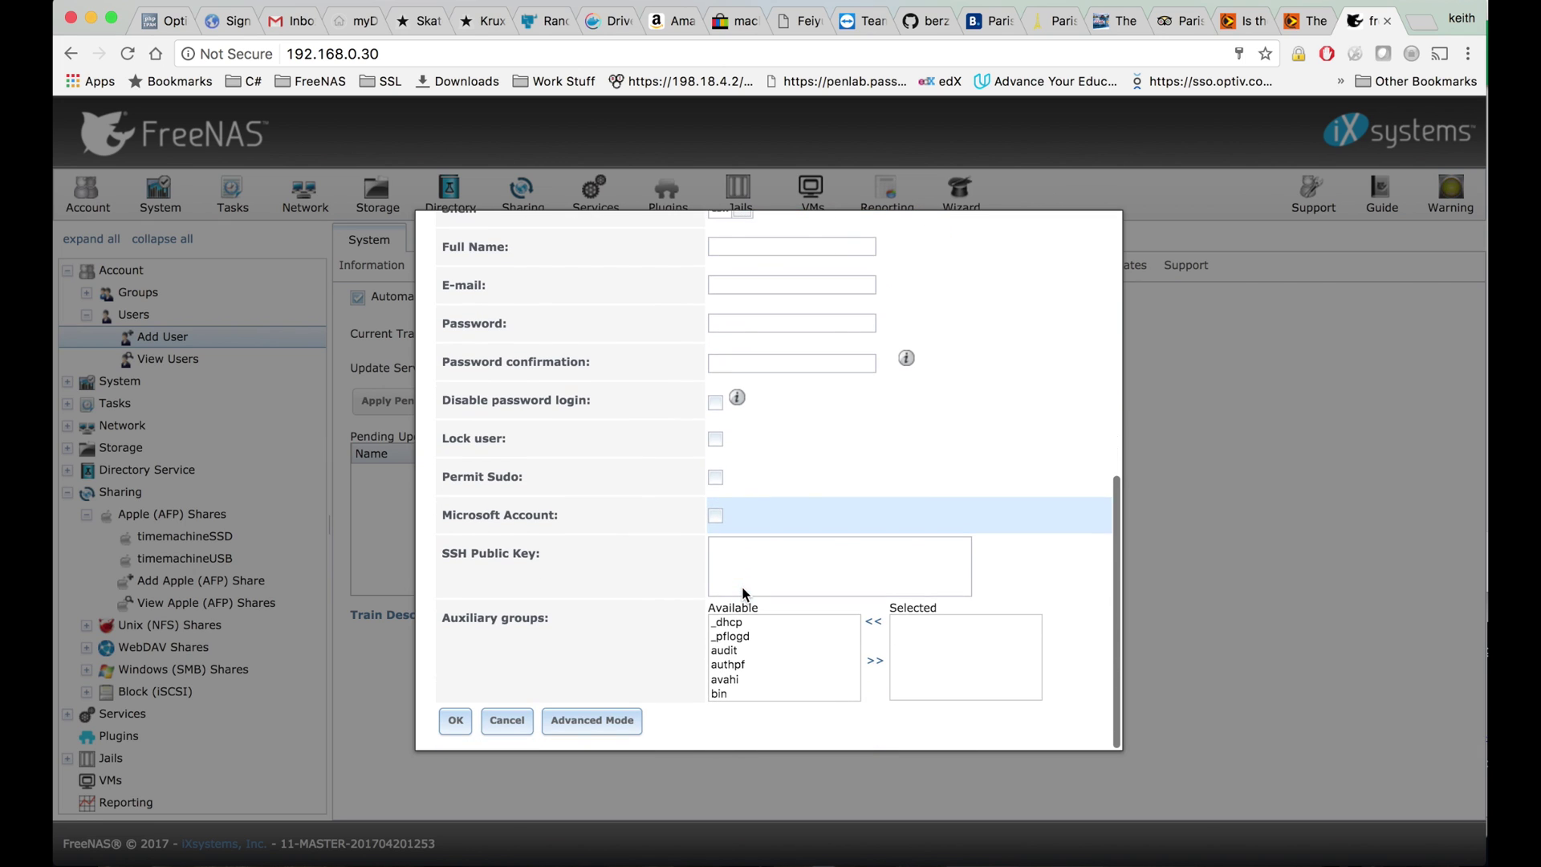
click(757, 323)
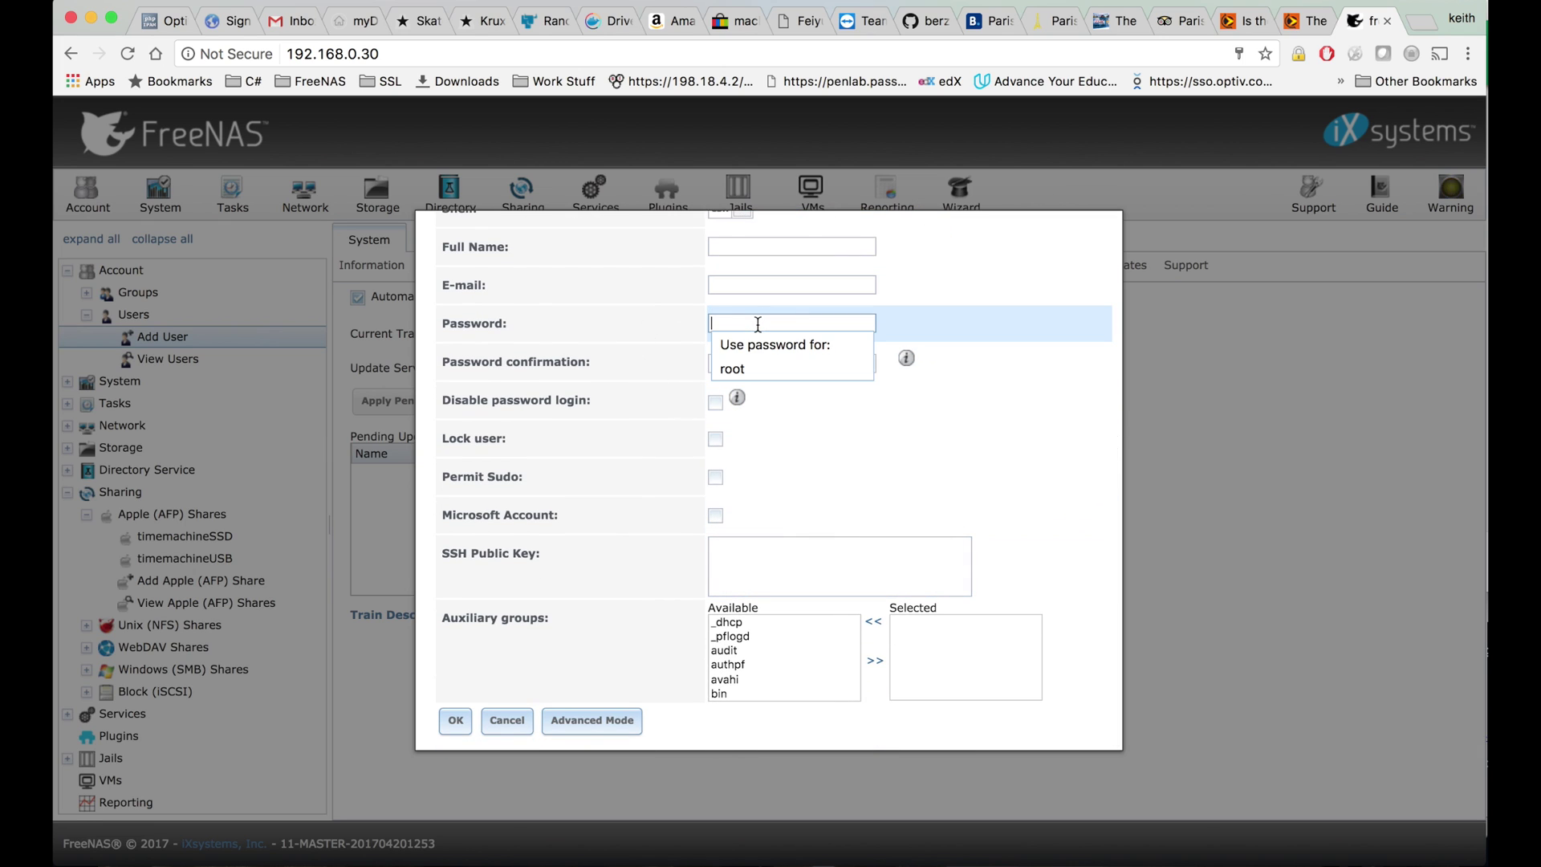
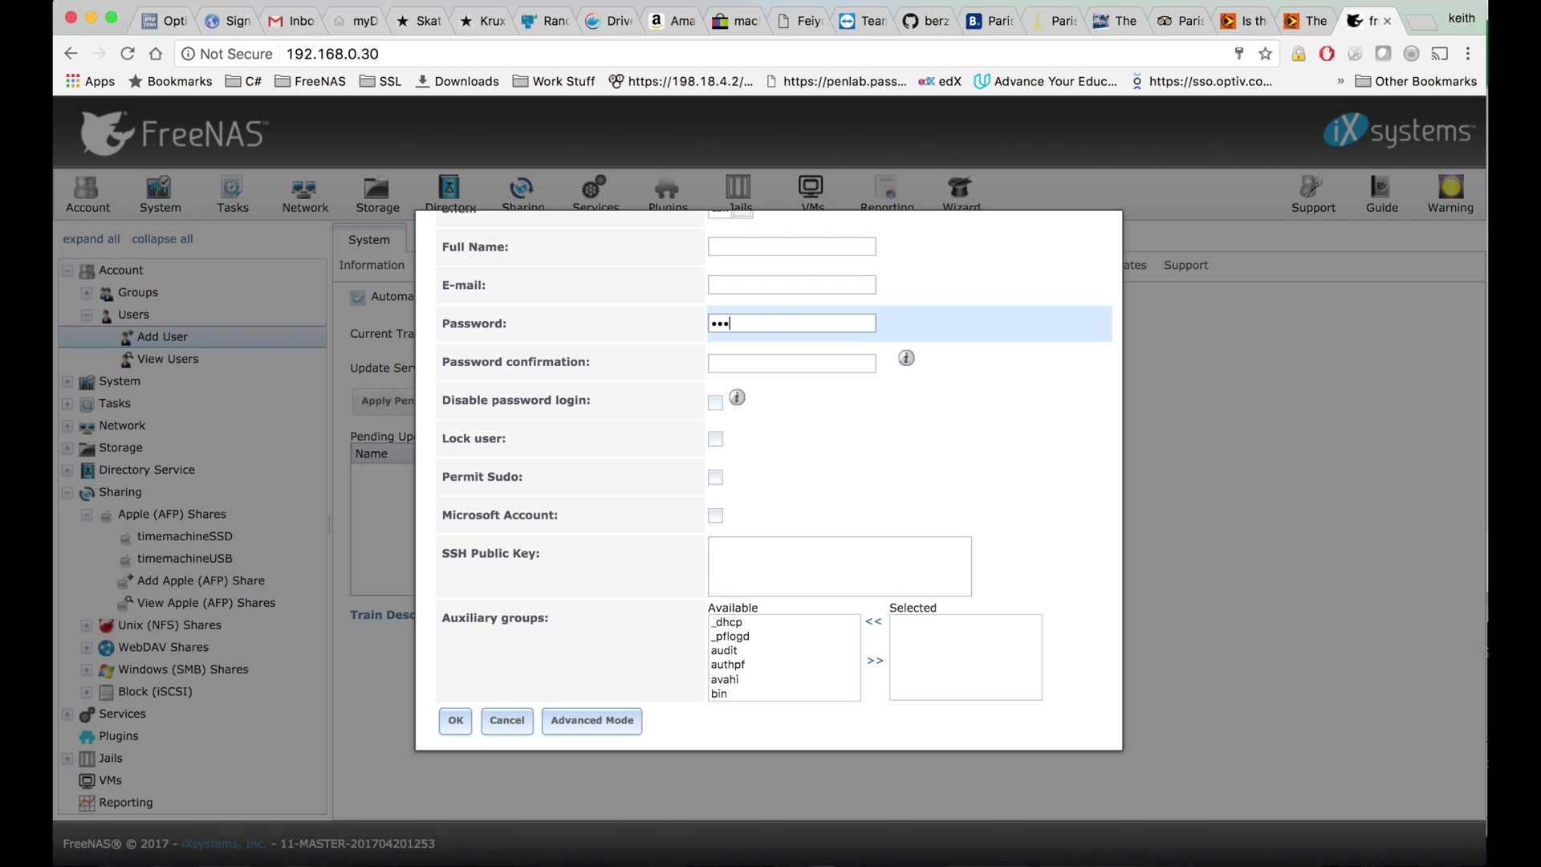
click(792, 363)
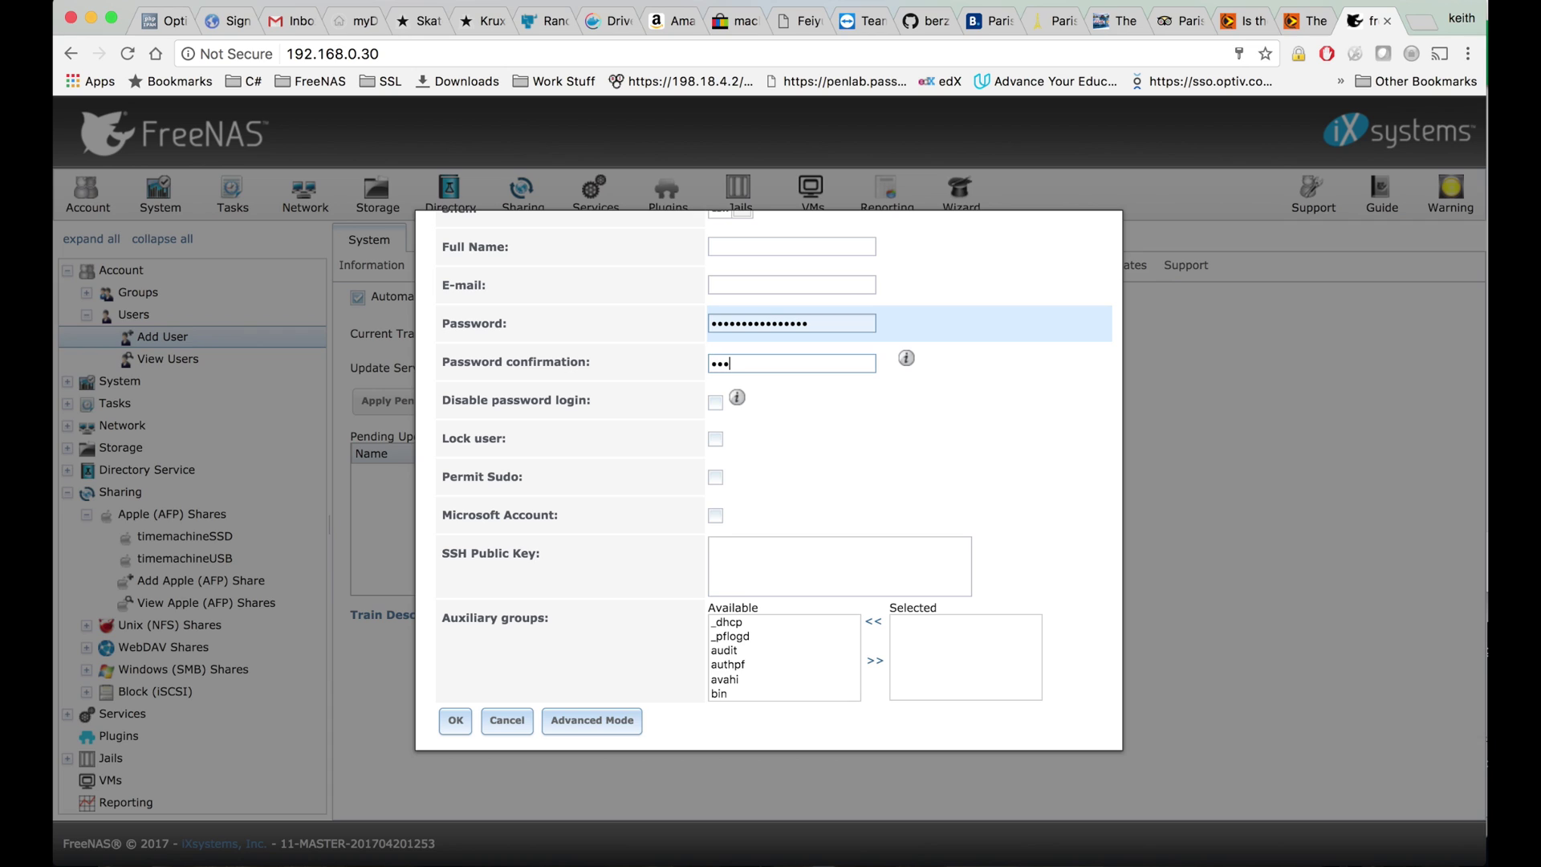
click(716, 478)
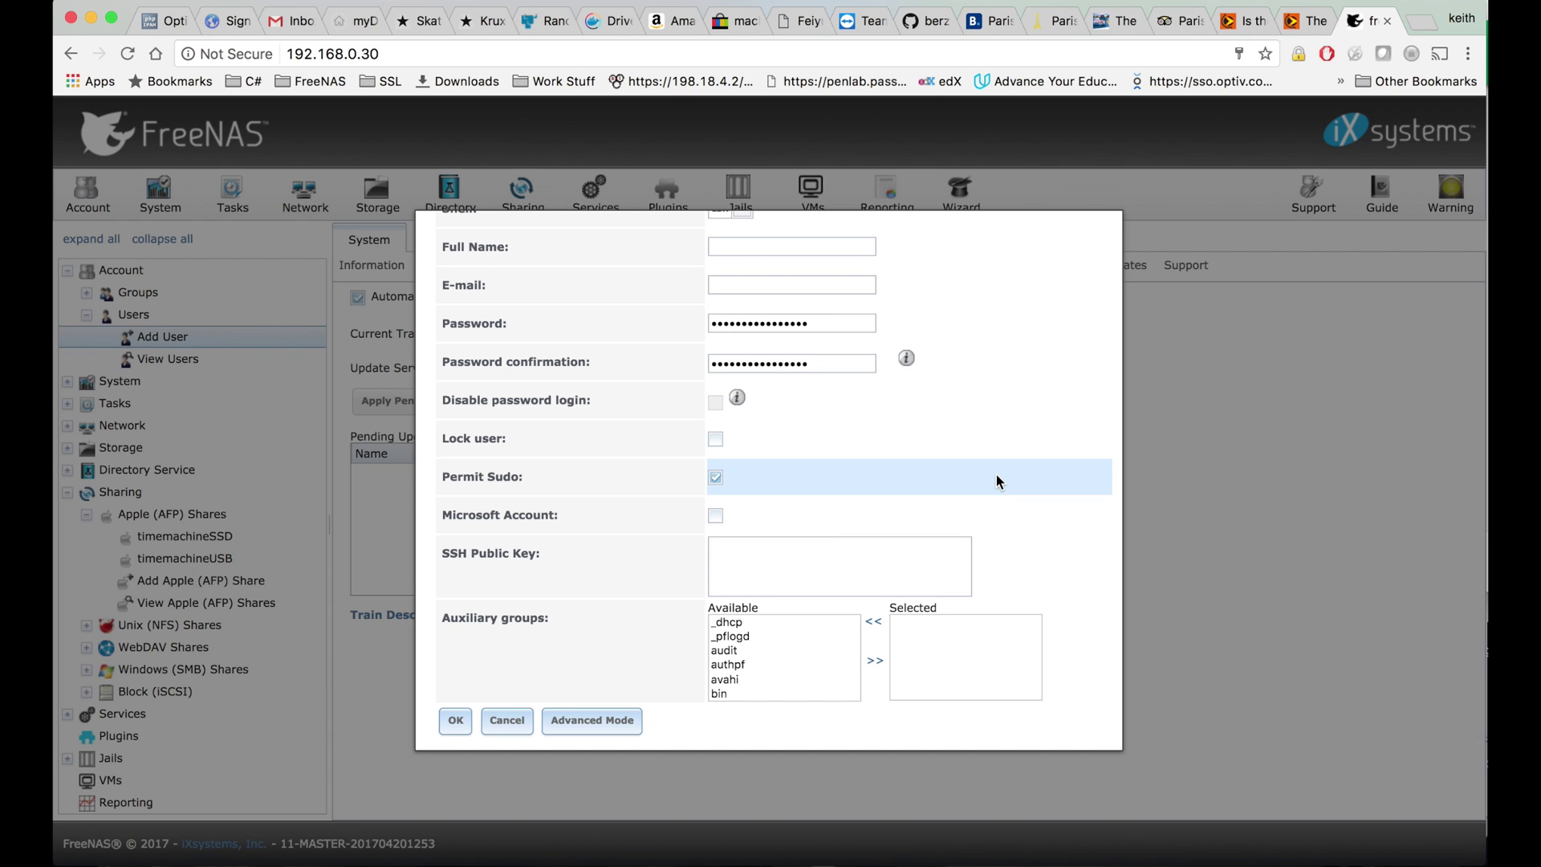
Make bash the user's login shell.
scroll(995, 475, up, 3)
scroll(995, 475, up, 3)
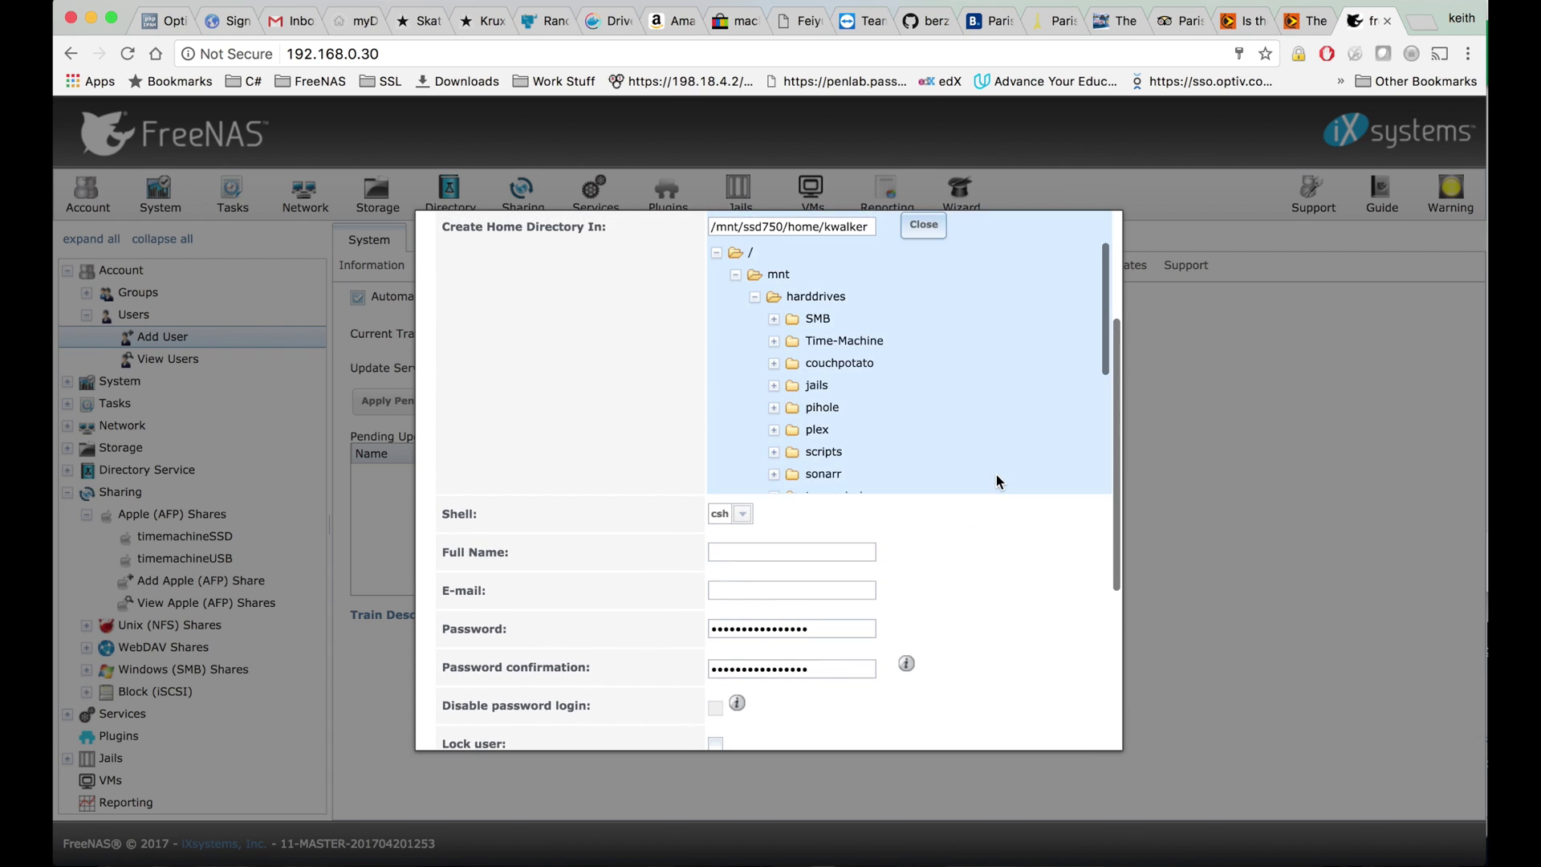
click(743, 687)
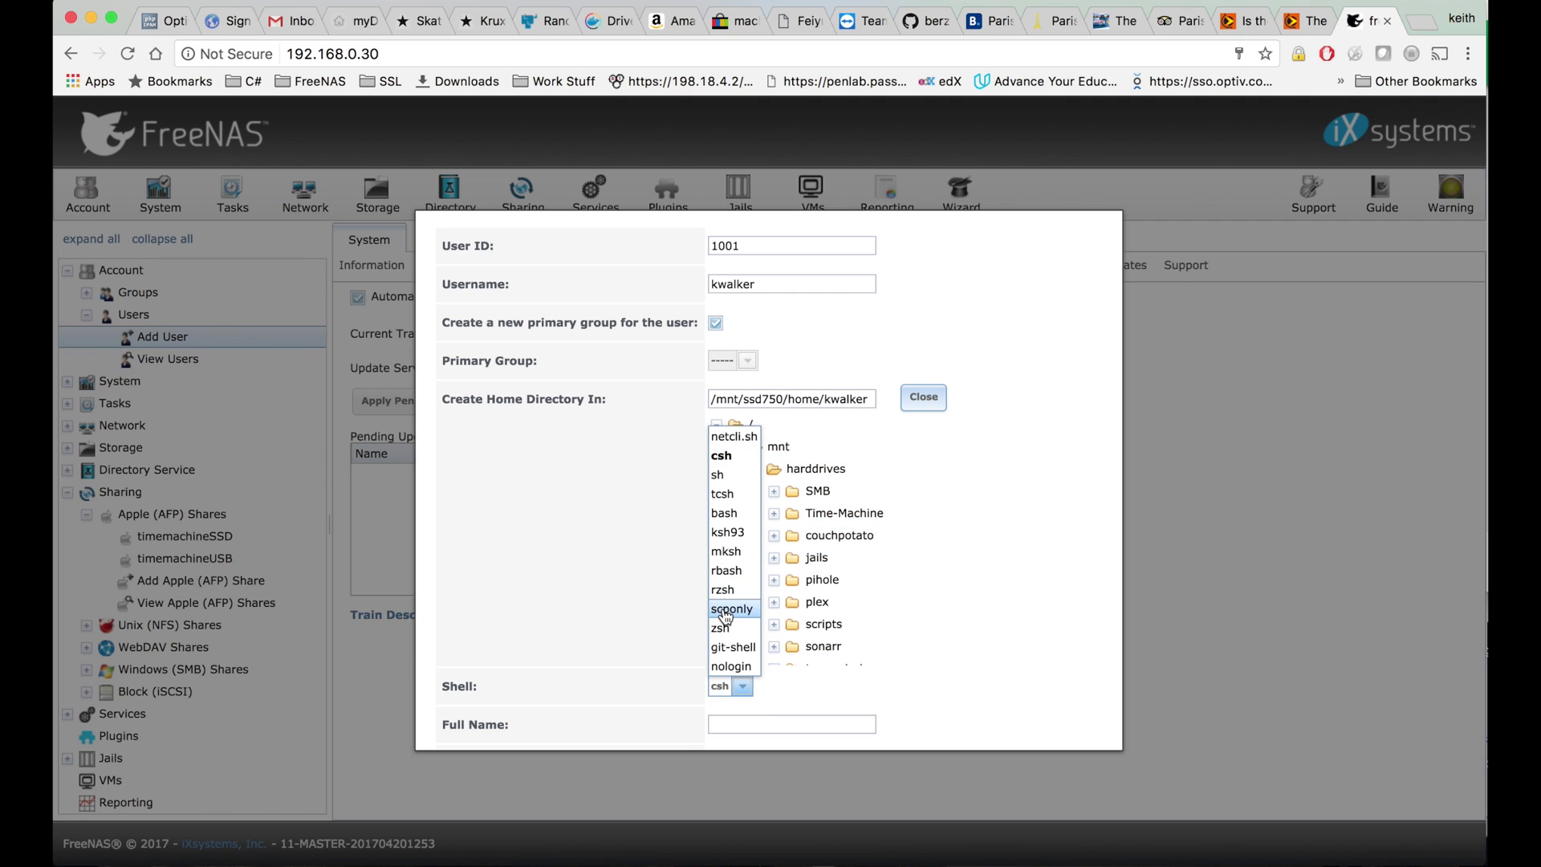
click(747, 526)
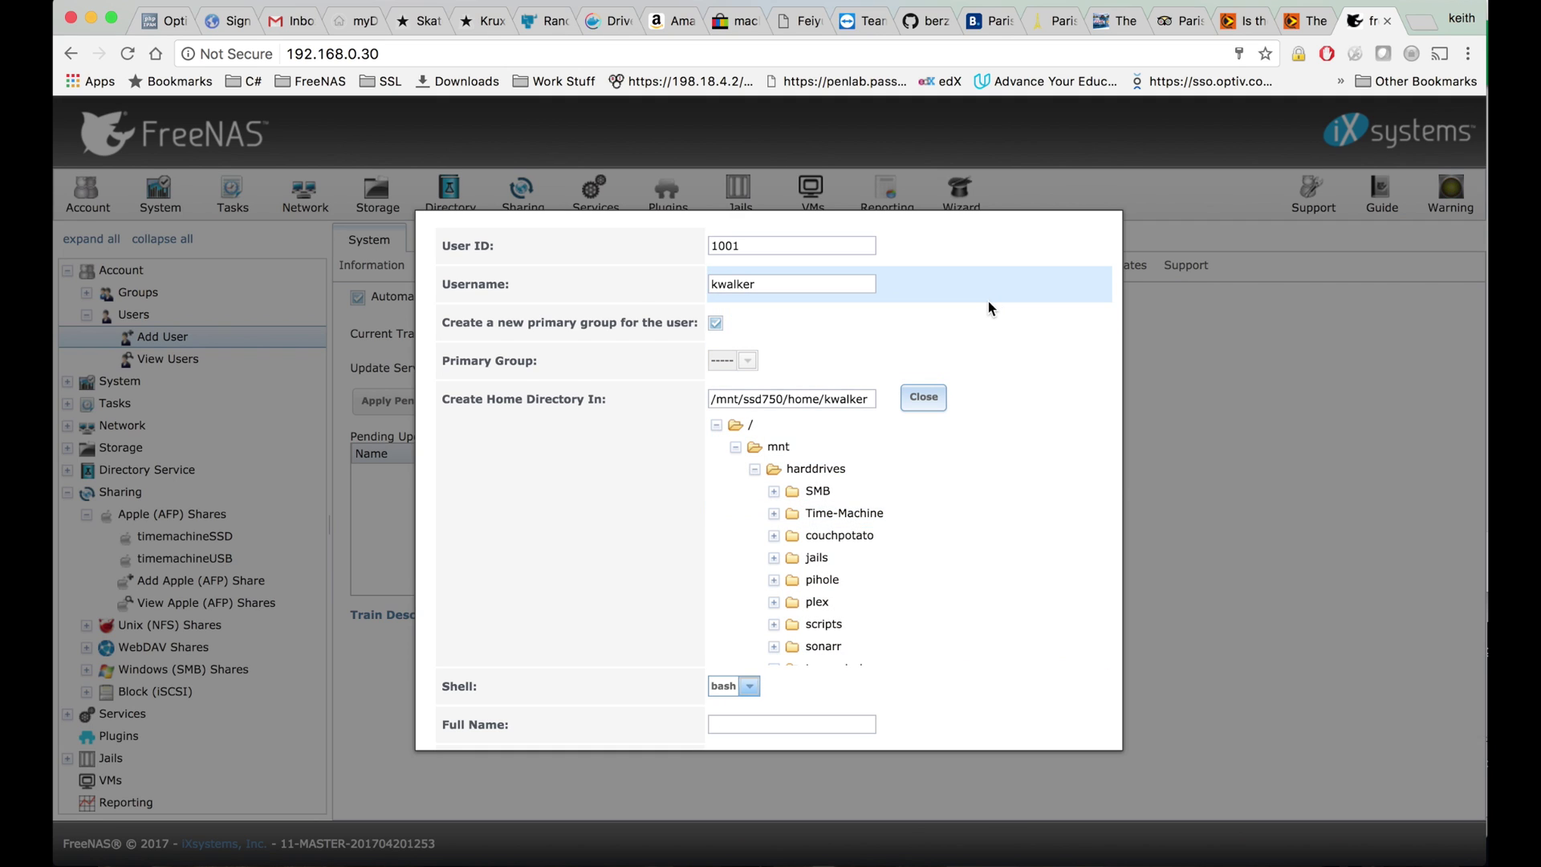
Give the home directory group write permission, enter the full name, and save the user.
scroll(989, 301, up, 1)
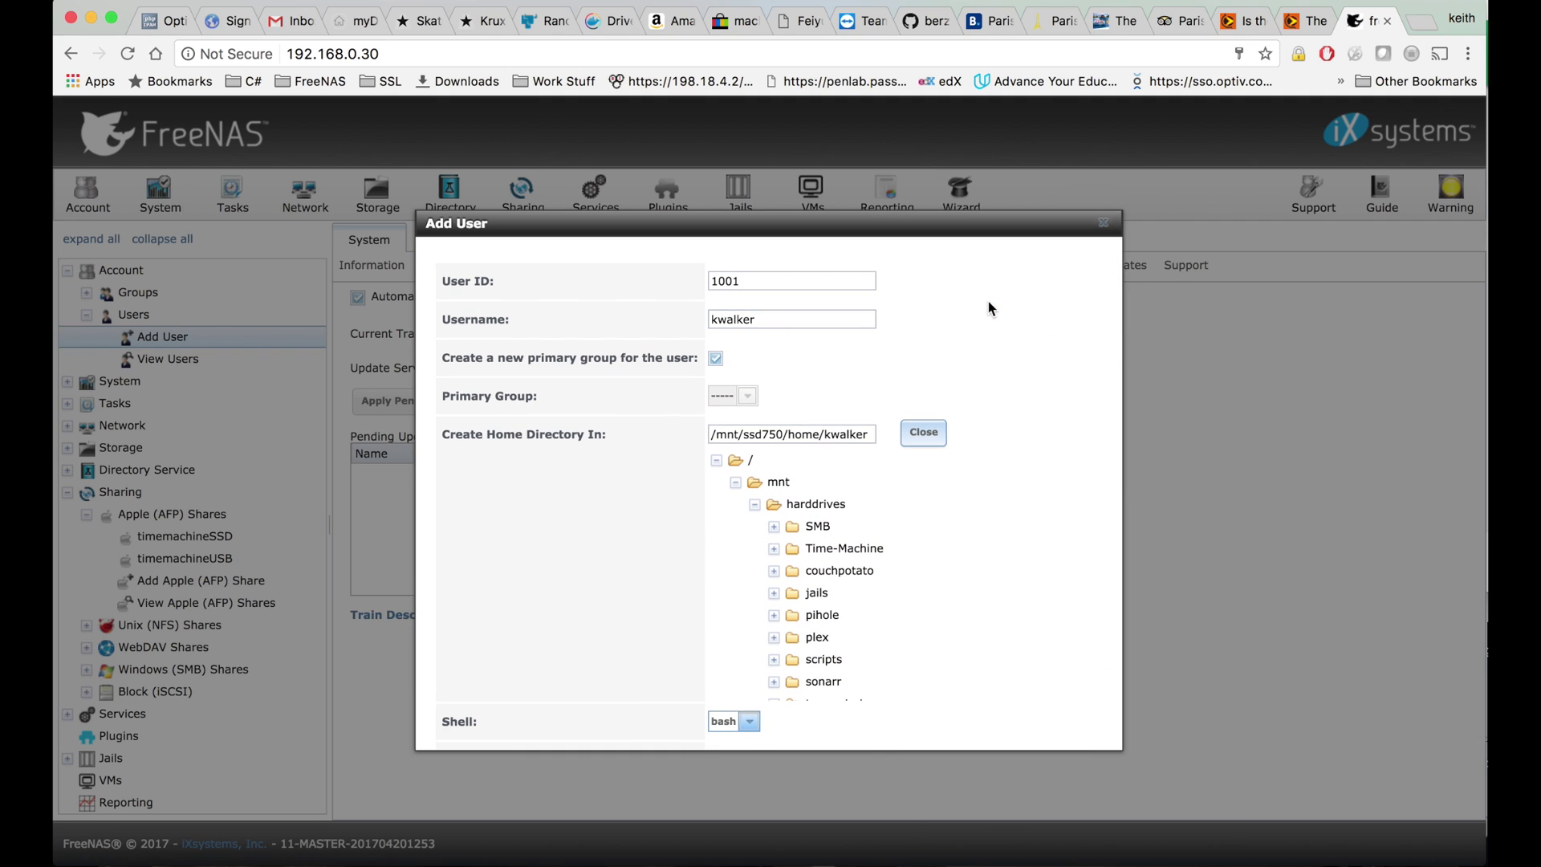
scroll(989, 301, down, 5)
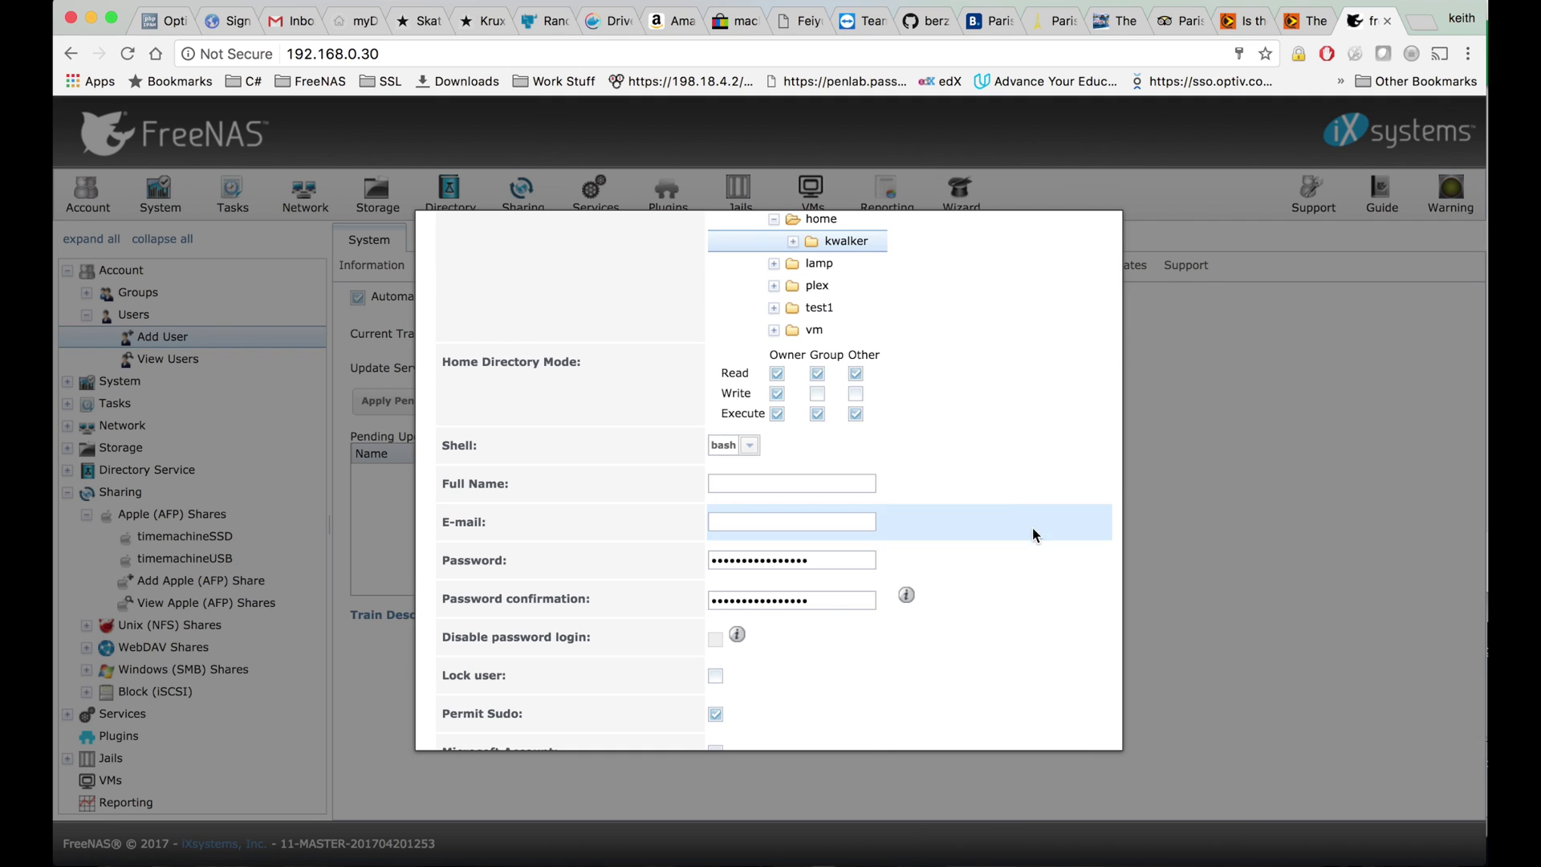
click(817, 393)
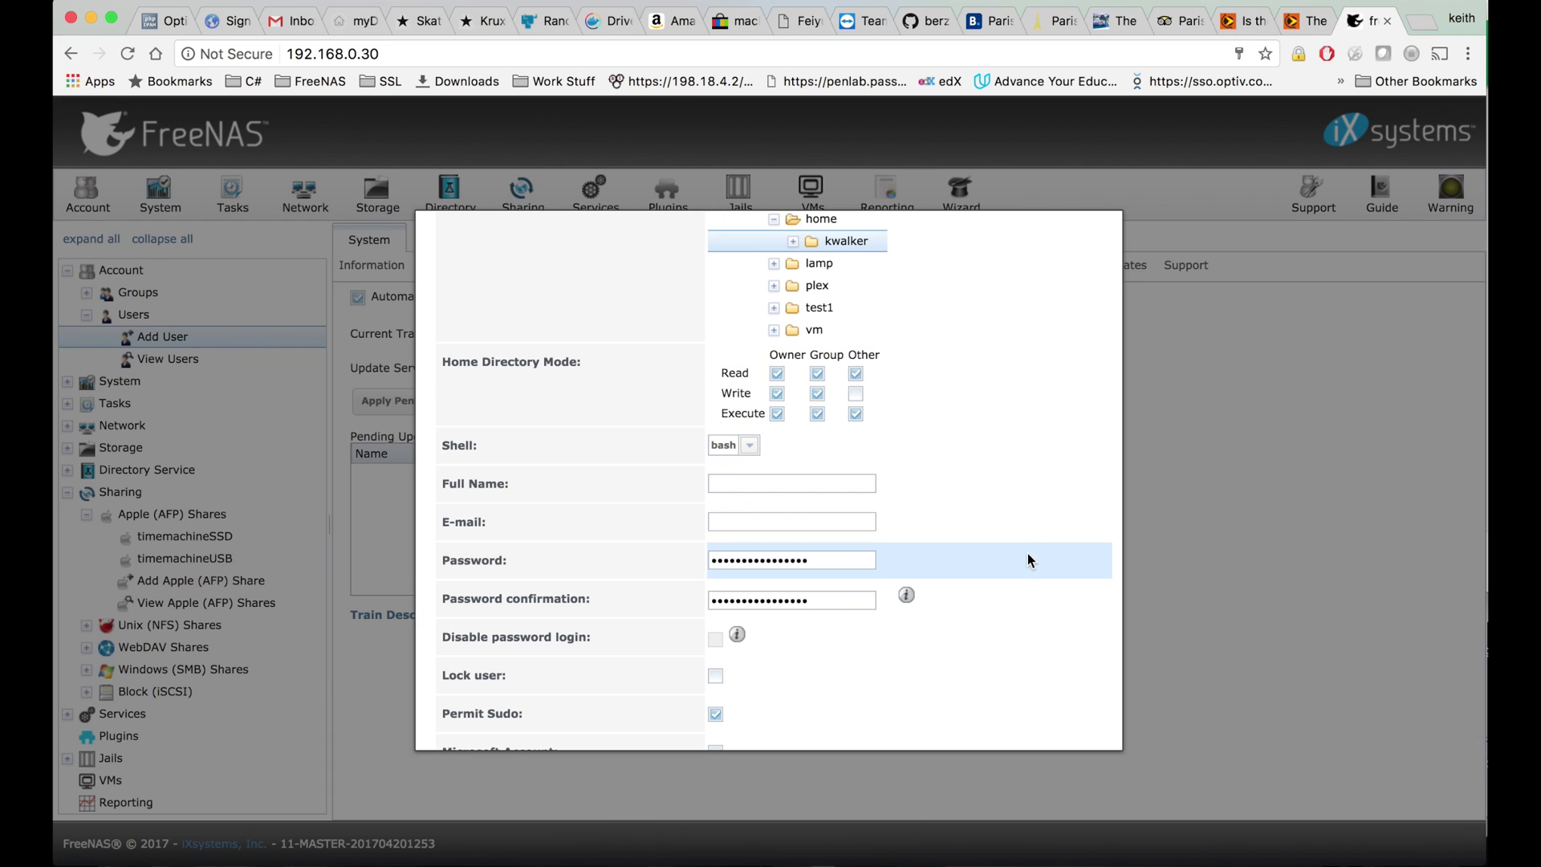
scroll(1027, 551, down, 4)
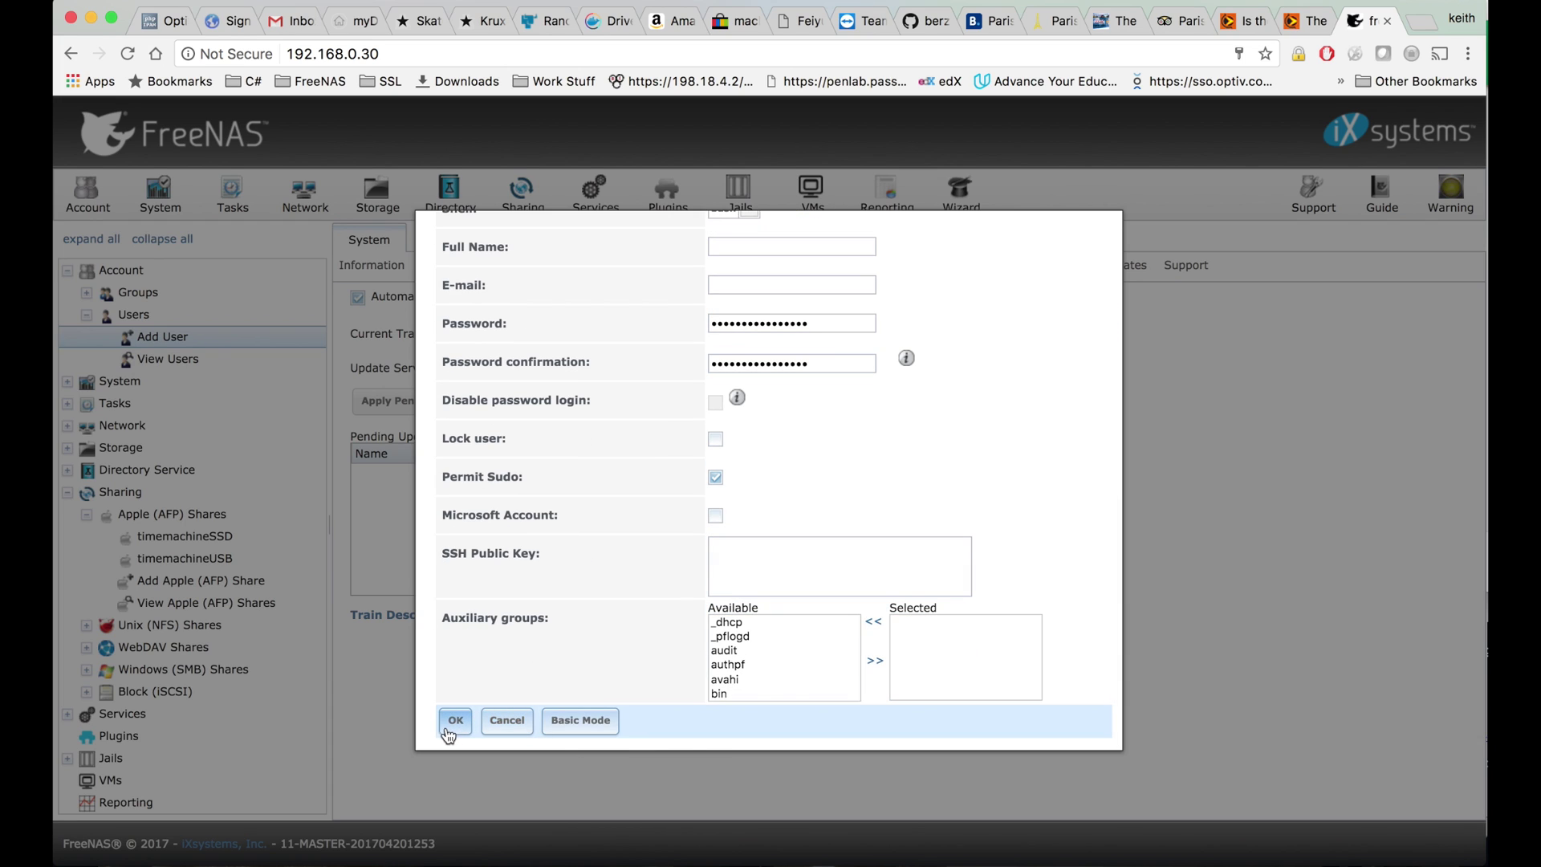
click(452, 722)
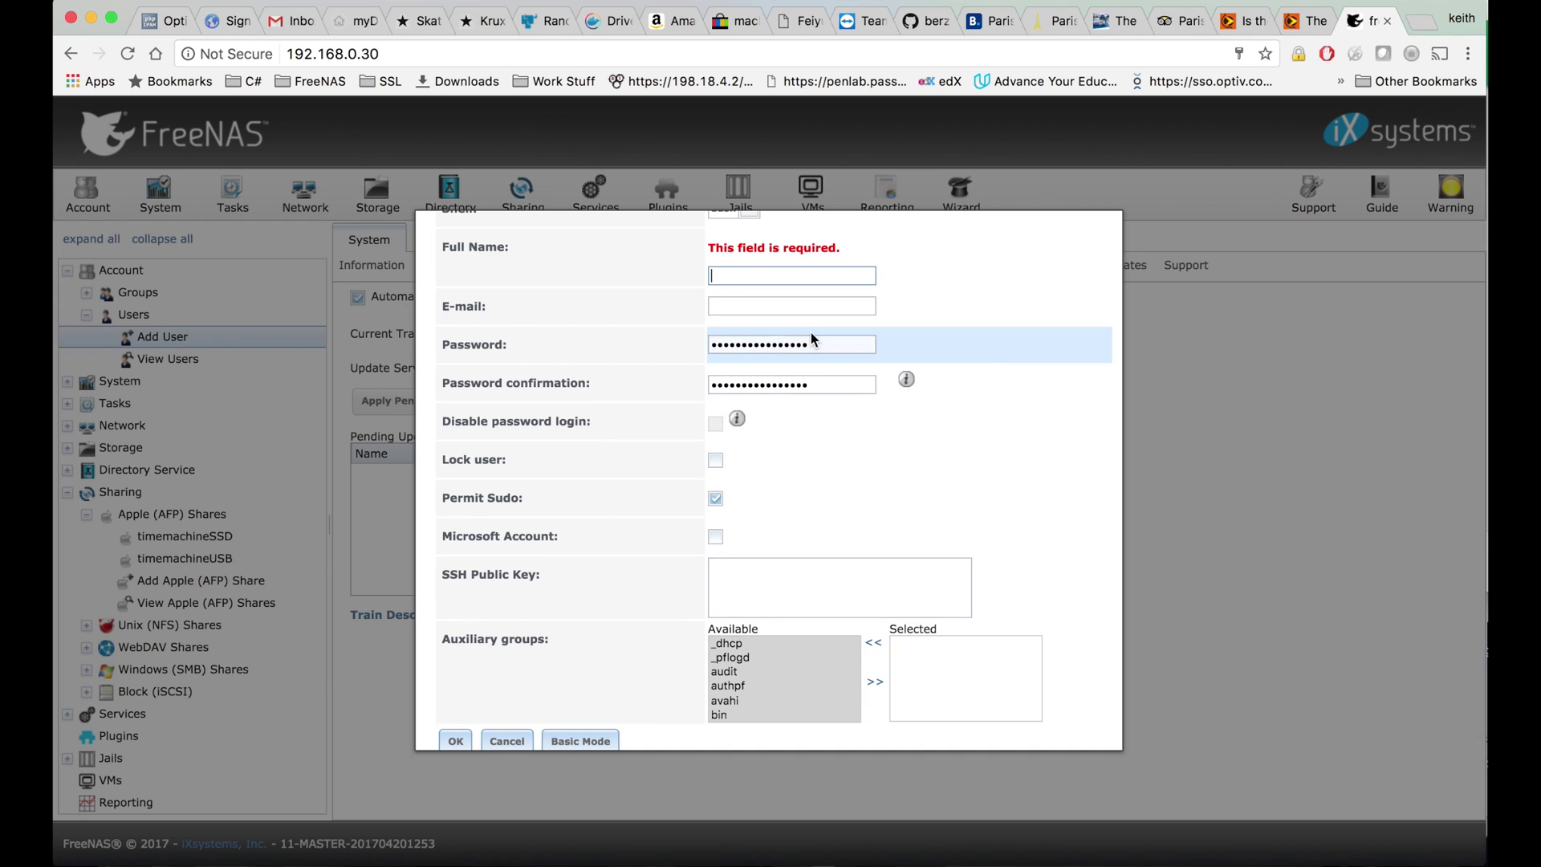
key(Return)
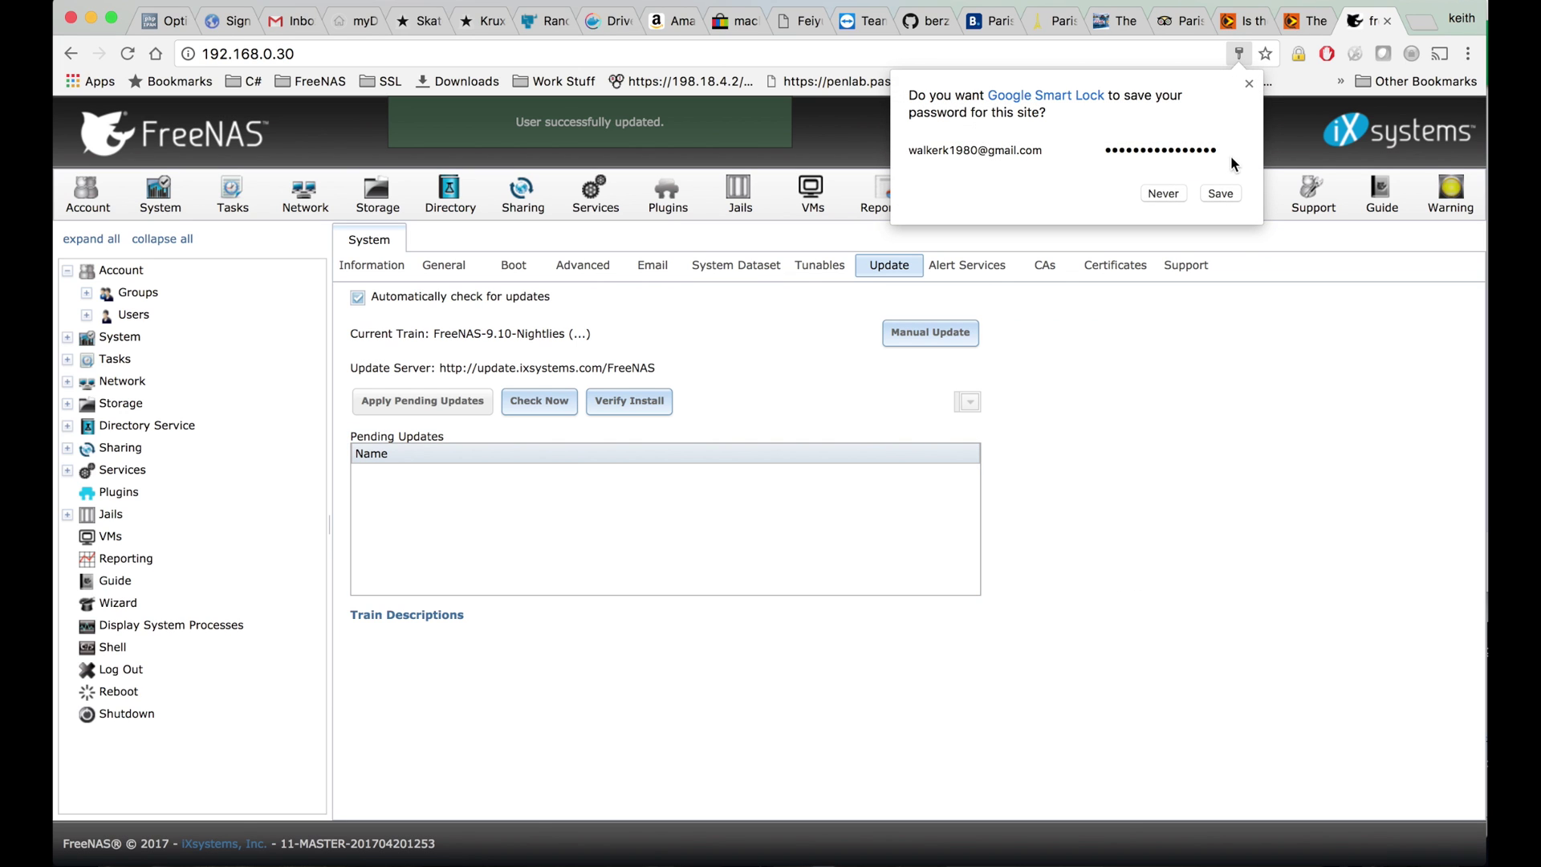
Start a new Windows (SMB) share on /mnt/harddrives/SMB named 'Shared'.
click(1218, 193)
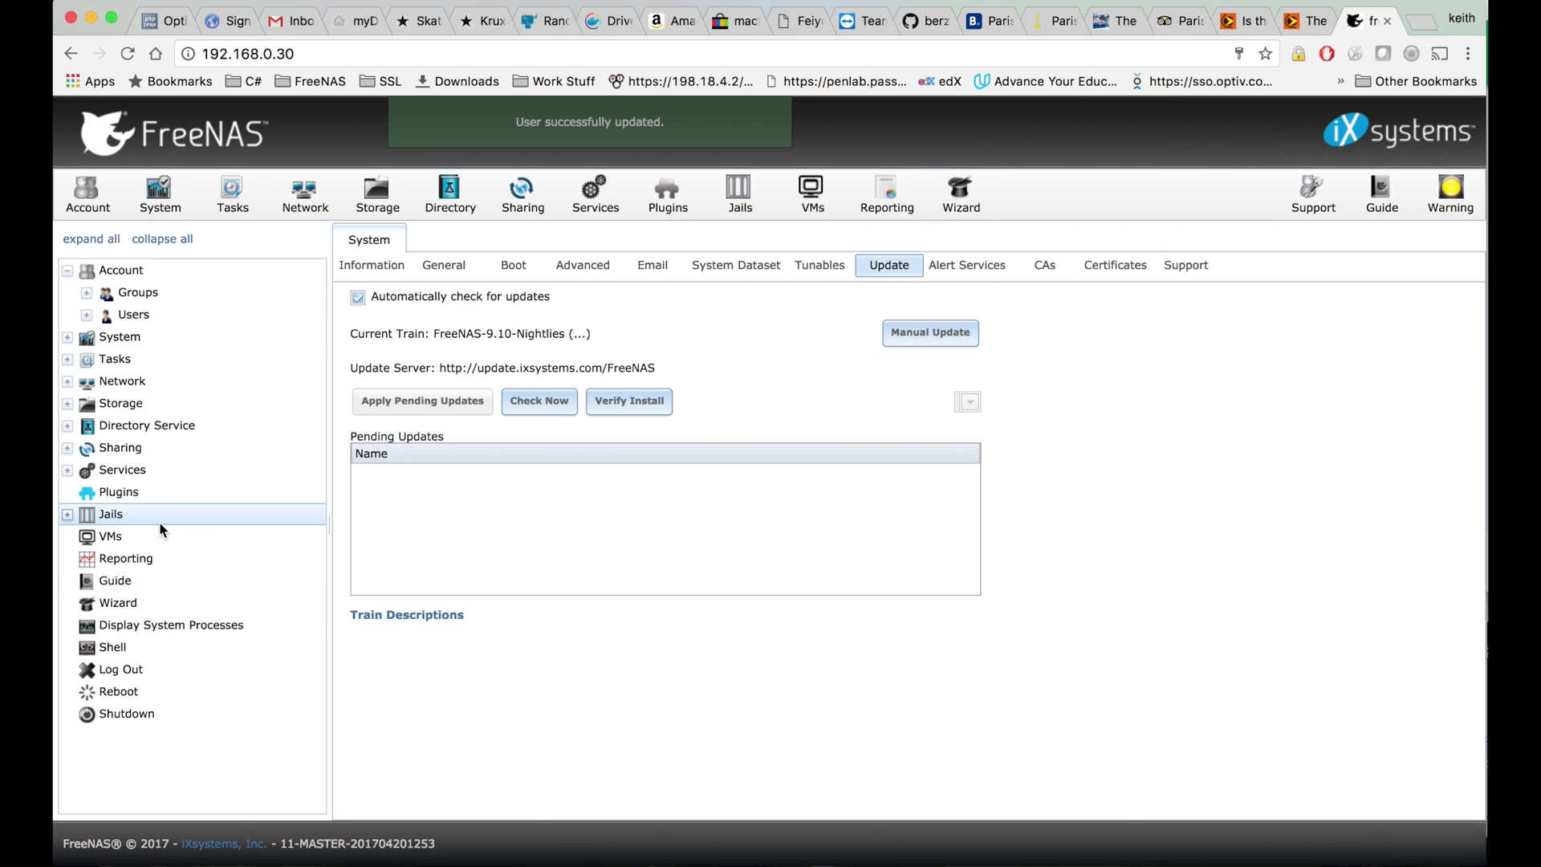
click(87, 316)
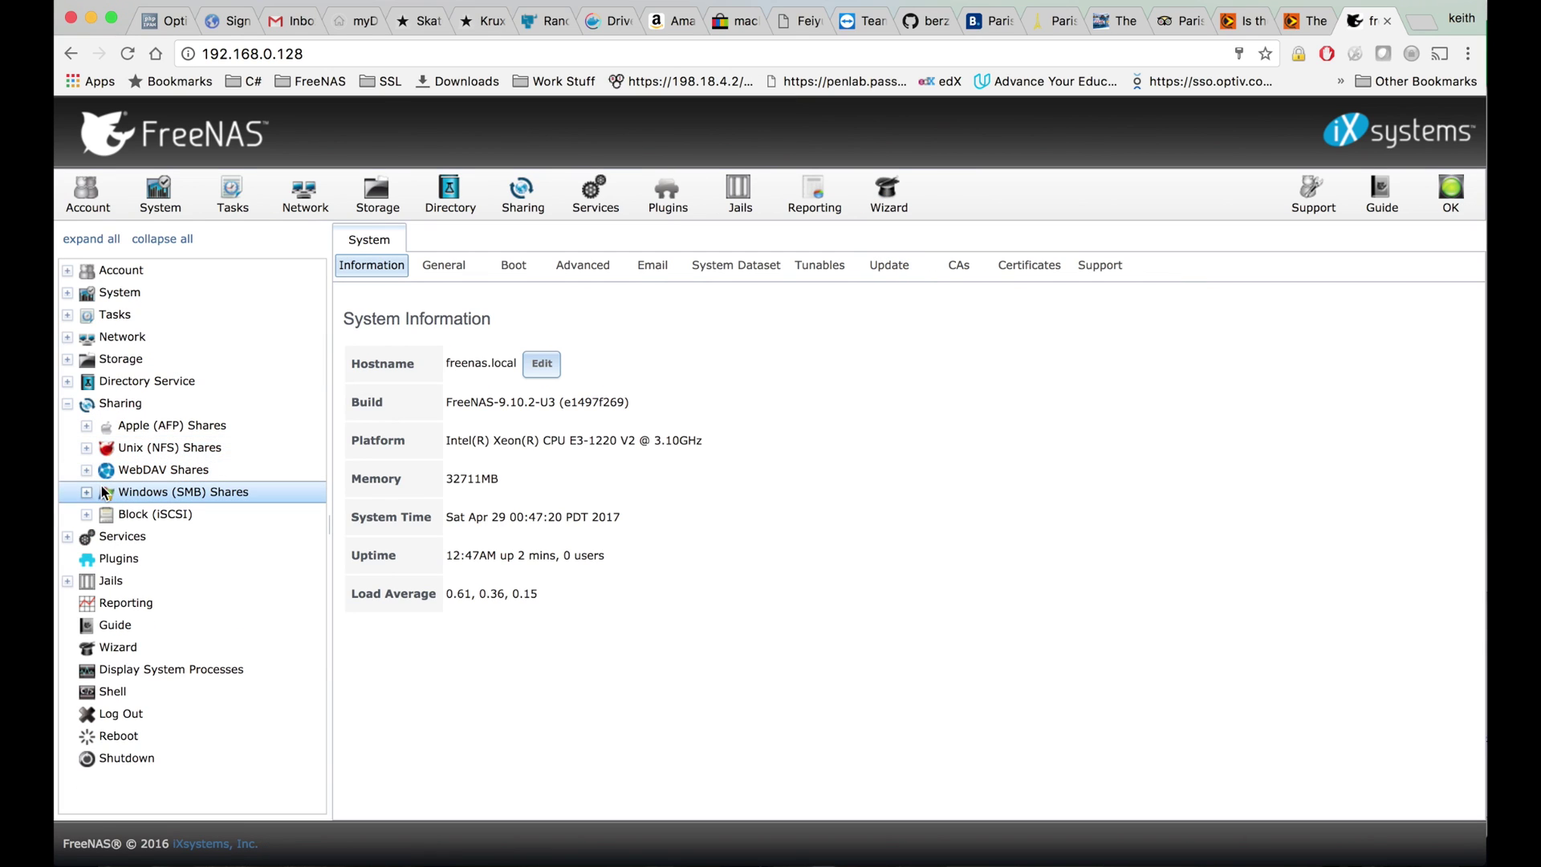
click(86, 492)
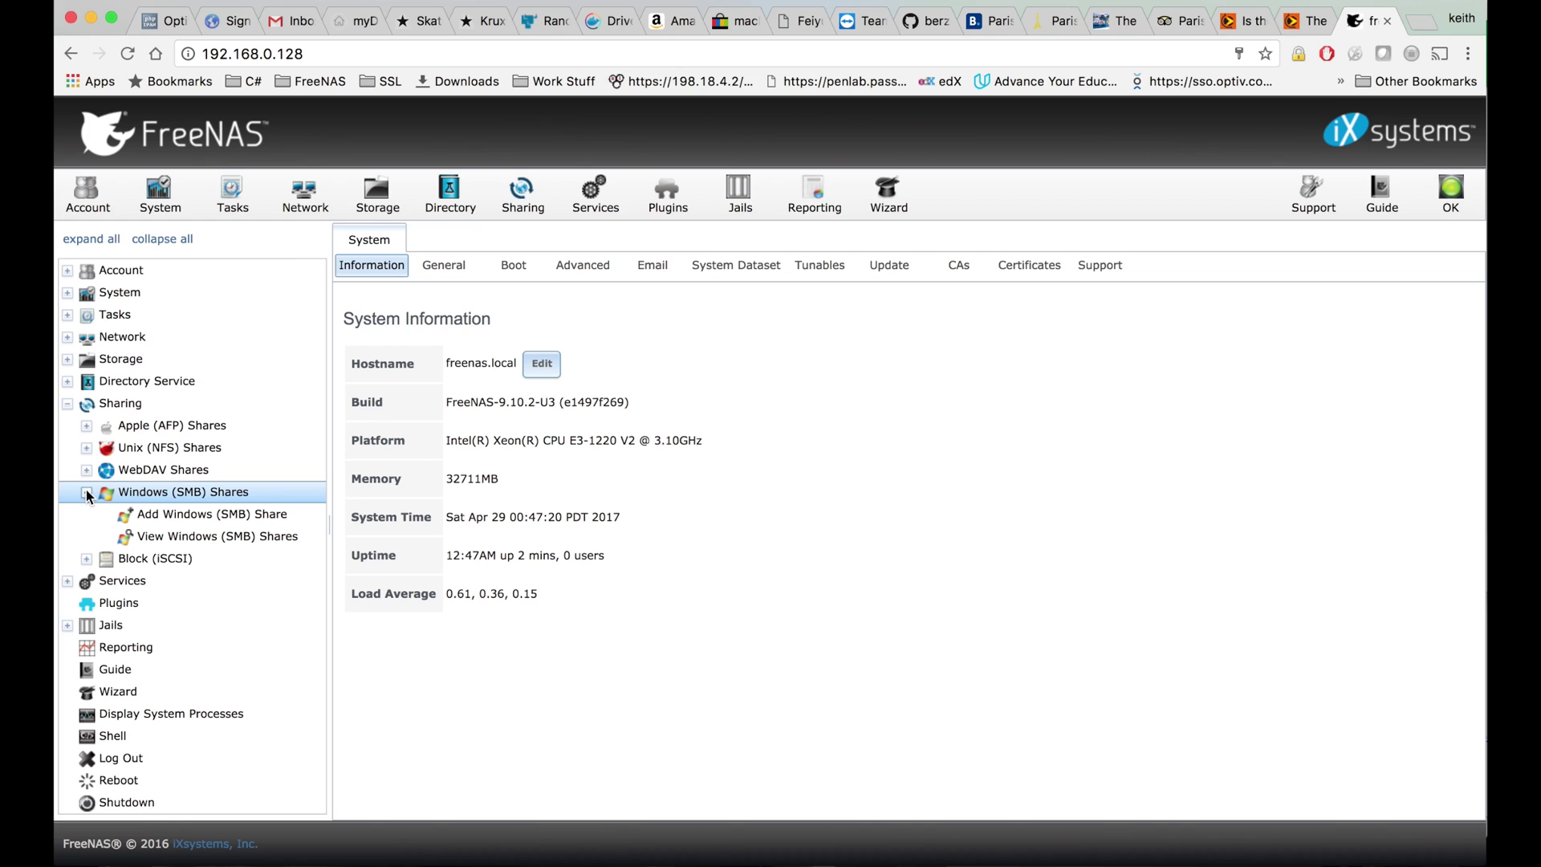
click(236, 516)
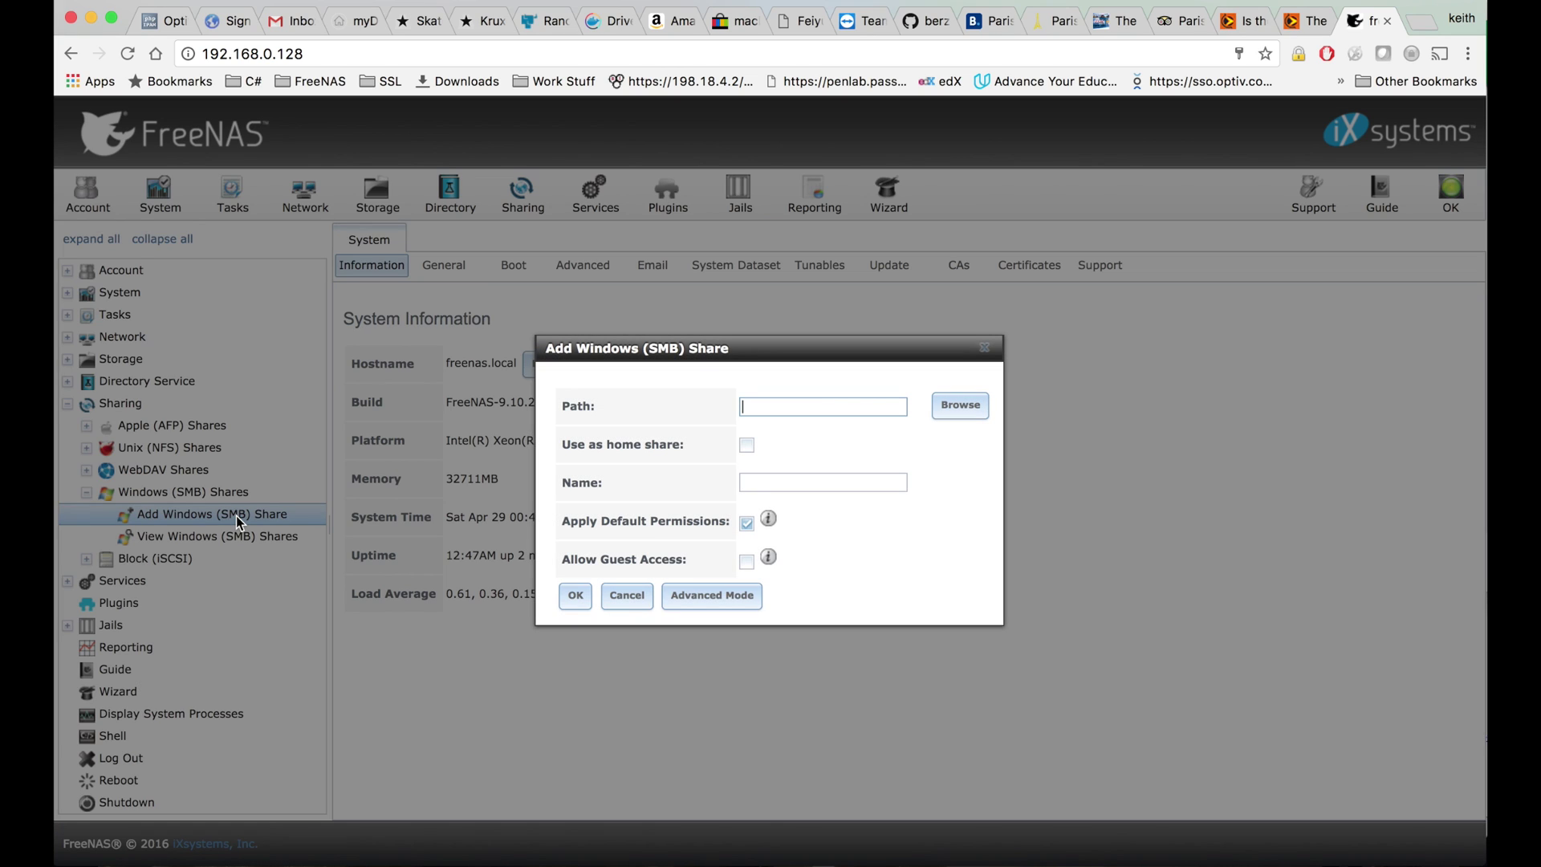
click(955, 403)
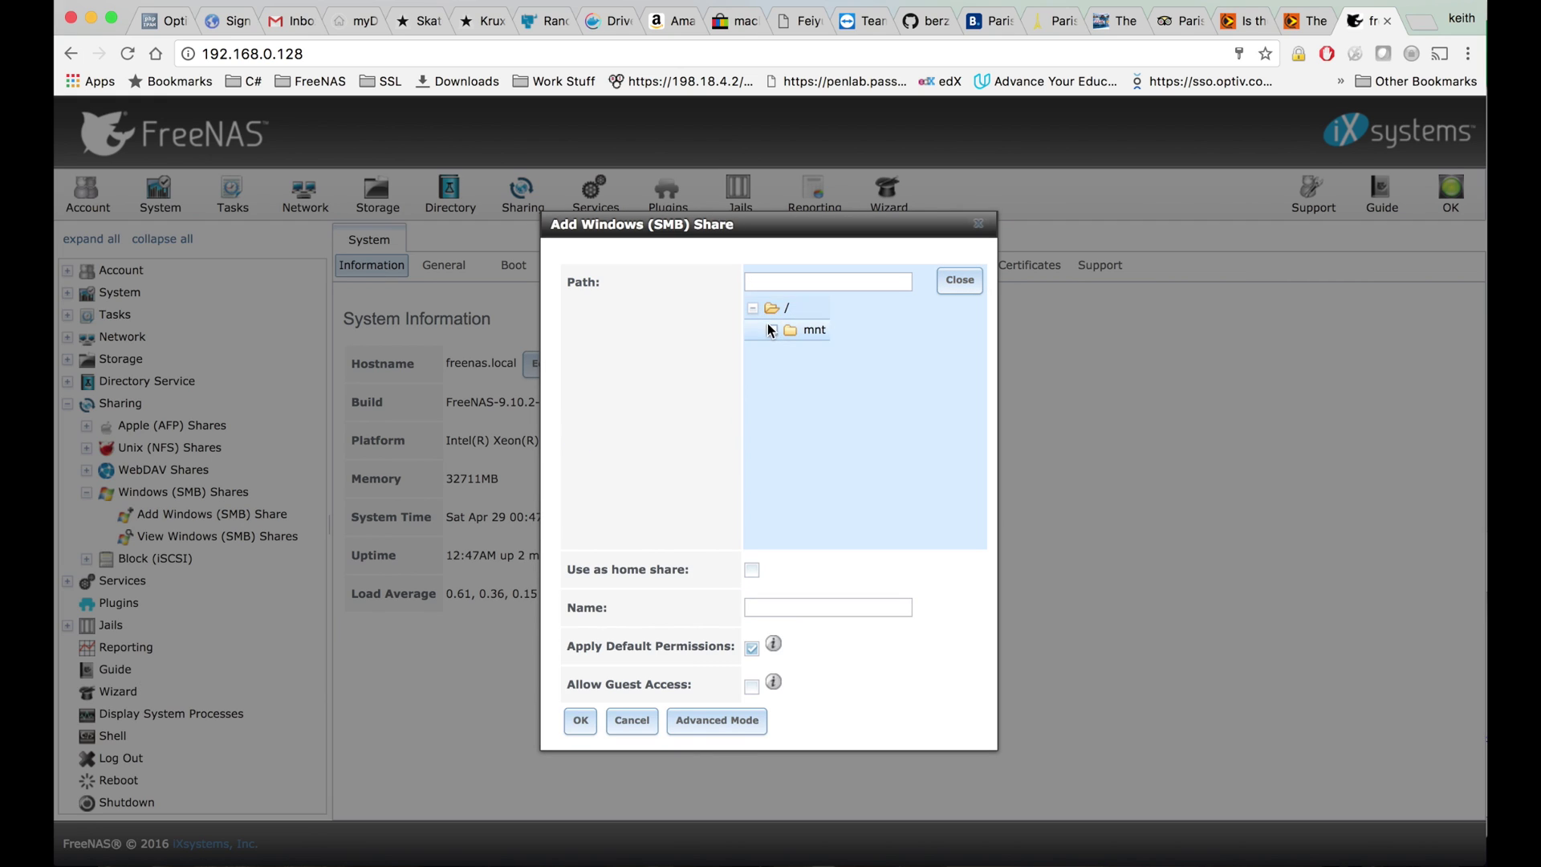
click(771, 330)
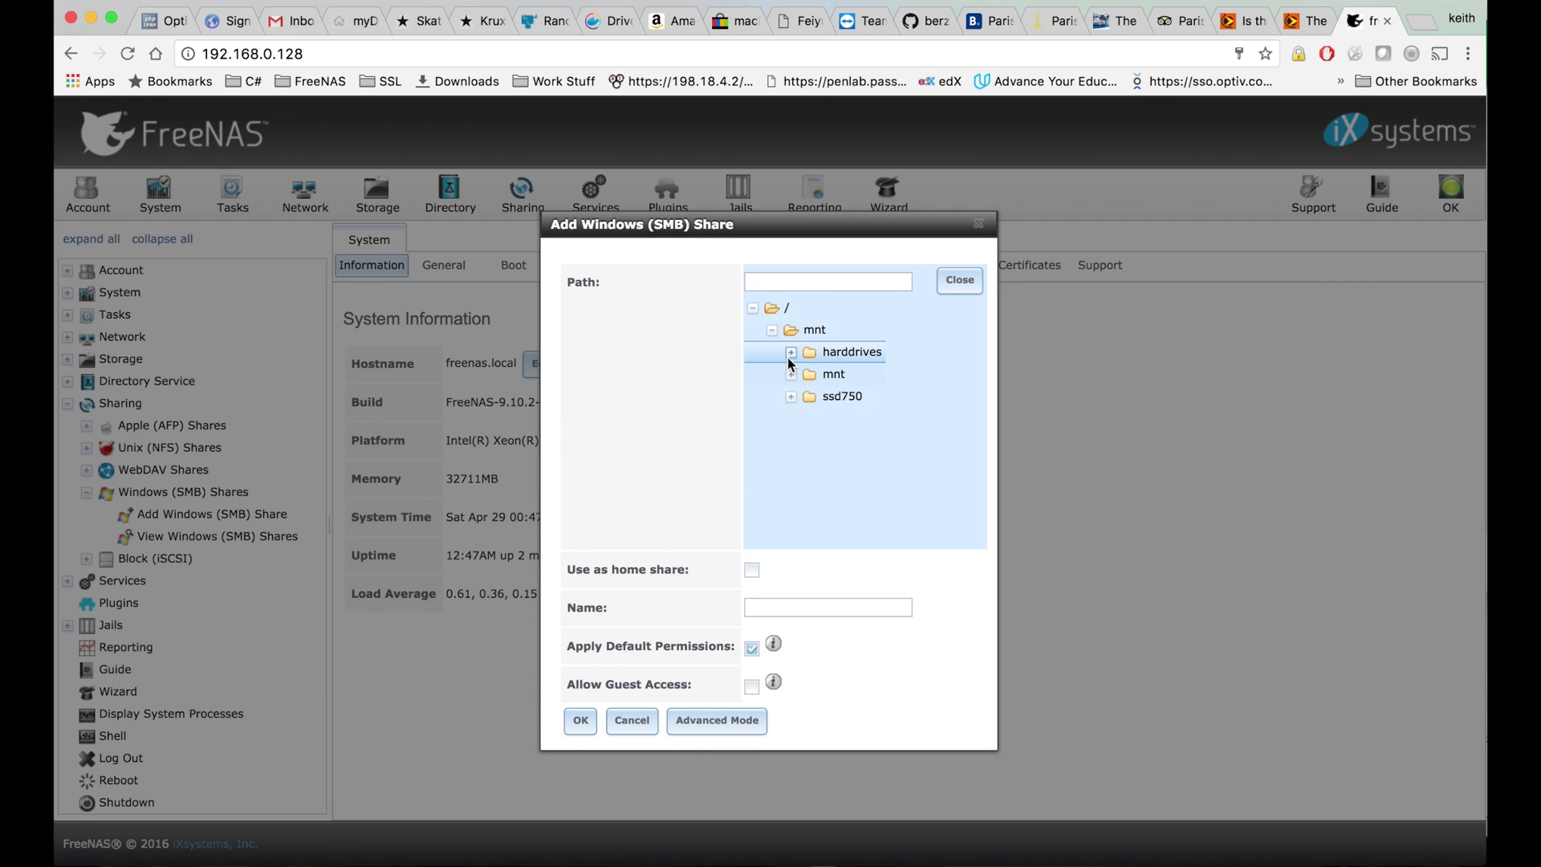
click(790, 352)
click(852, 374)
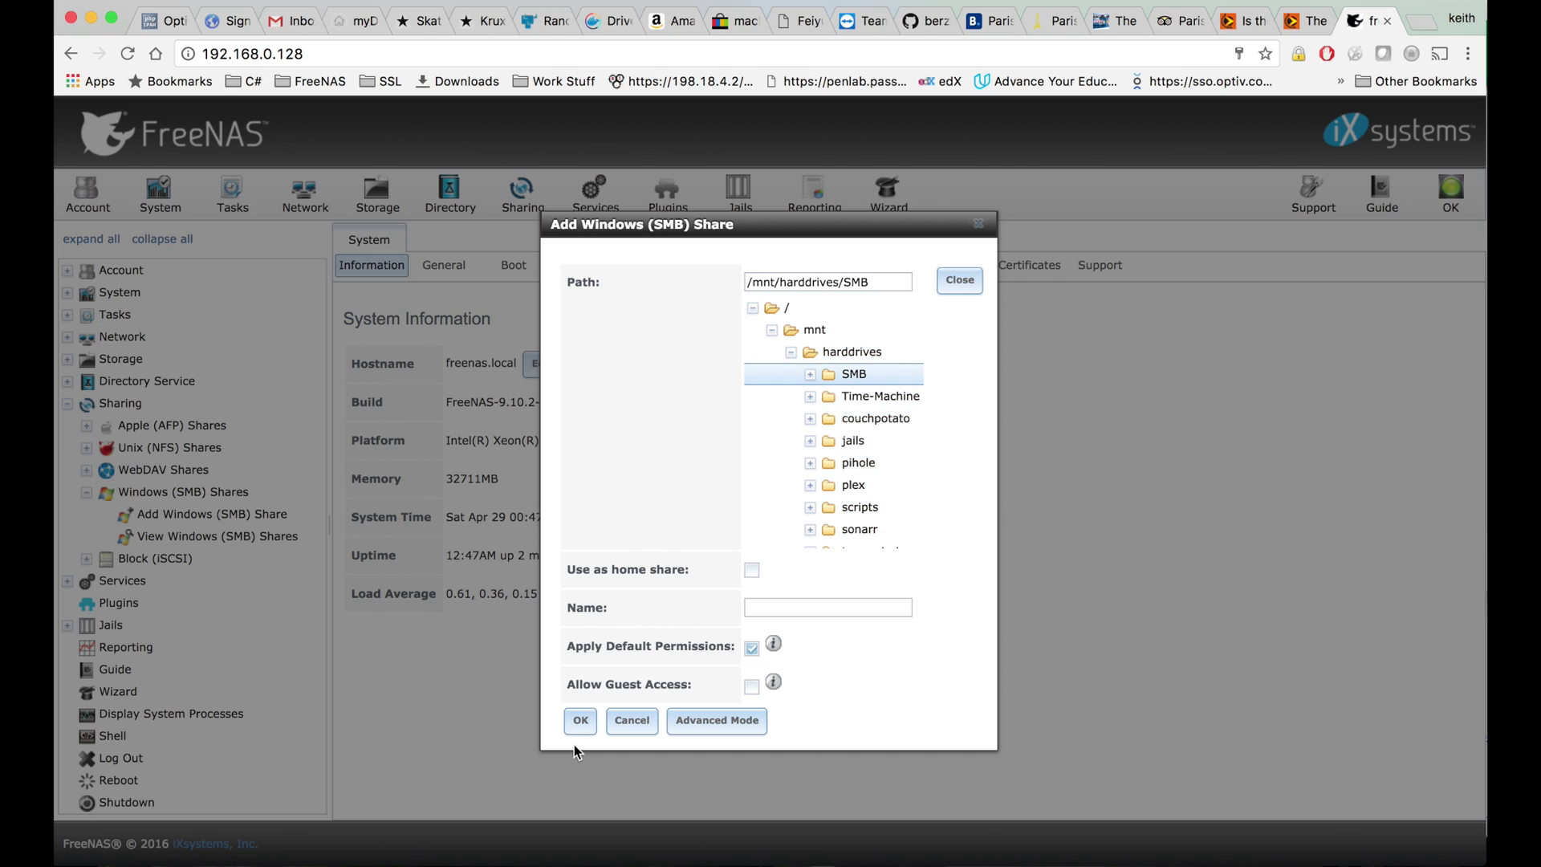
click(835, 608)
text(Shared)
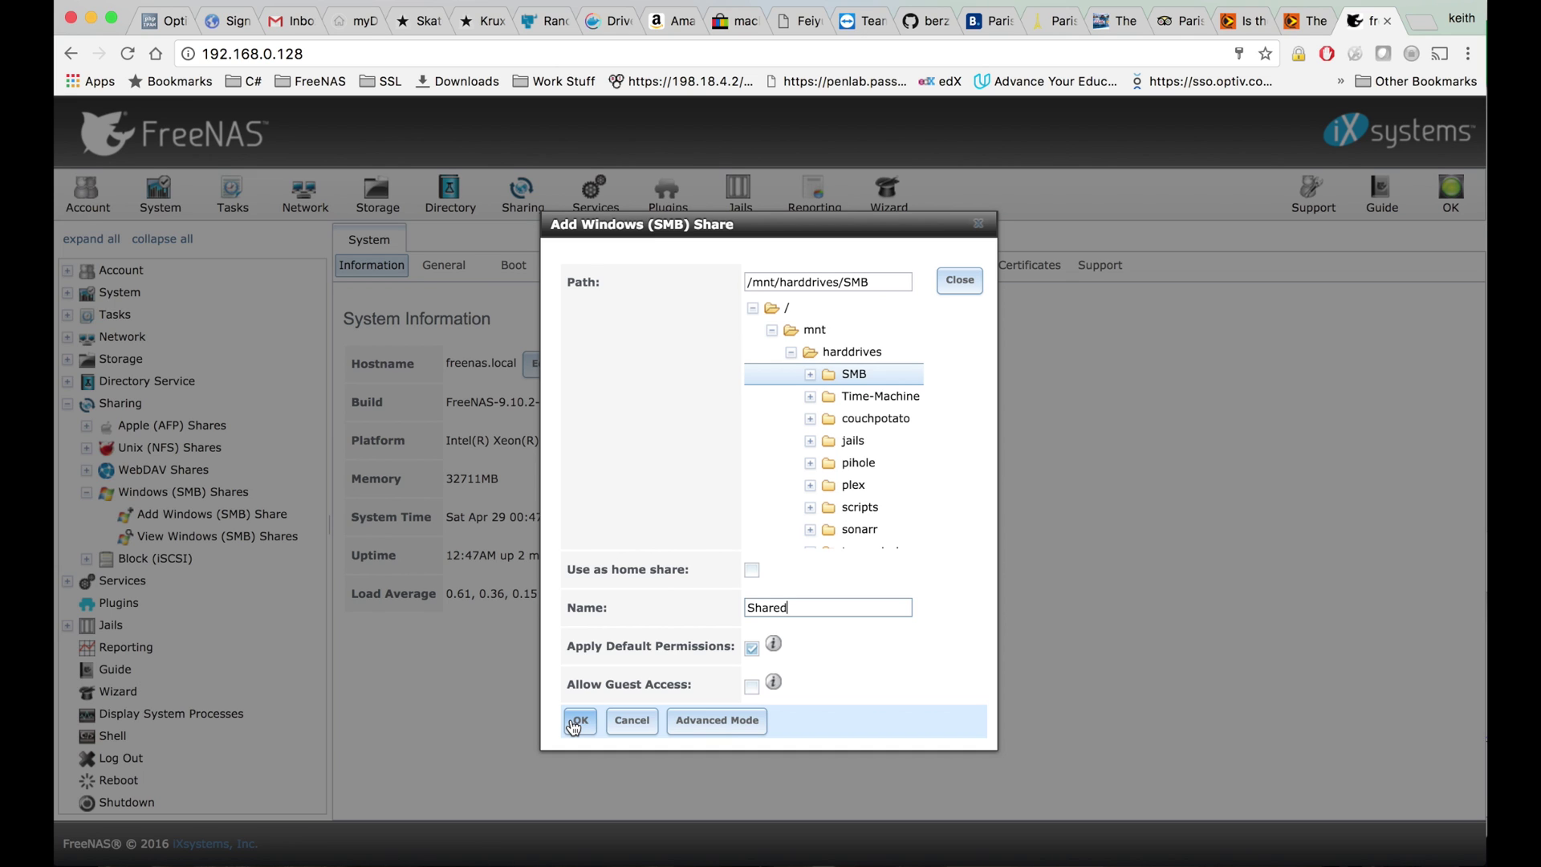
Review the advanced SMB options, return to basic mode, and save the share.
click(708, 719)
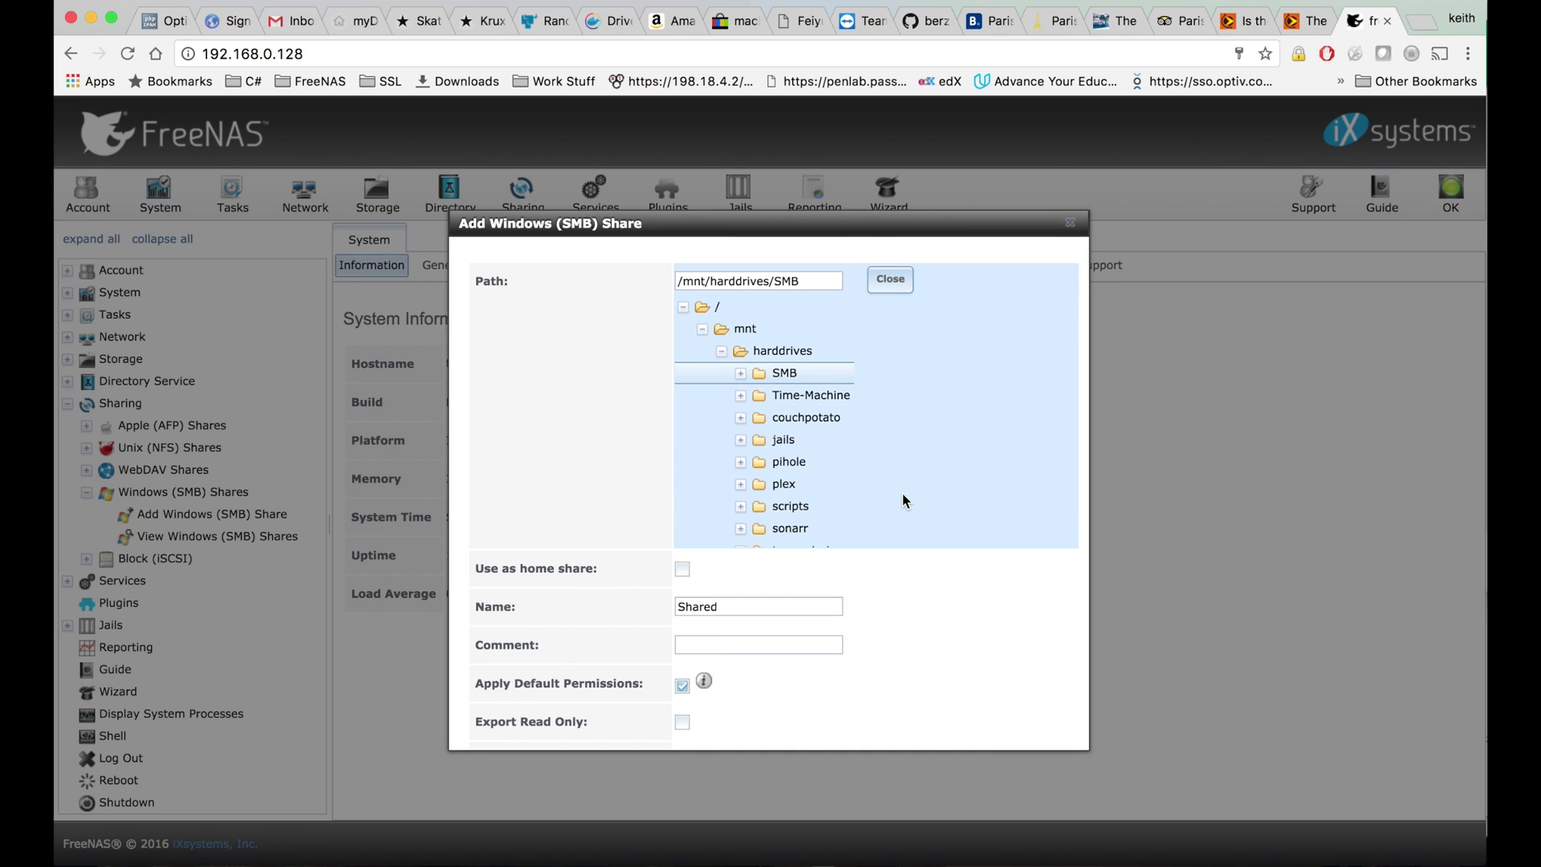
scroll(902, 493, down, 5)
scroll(903, 498, down, 5)
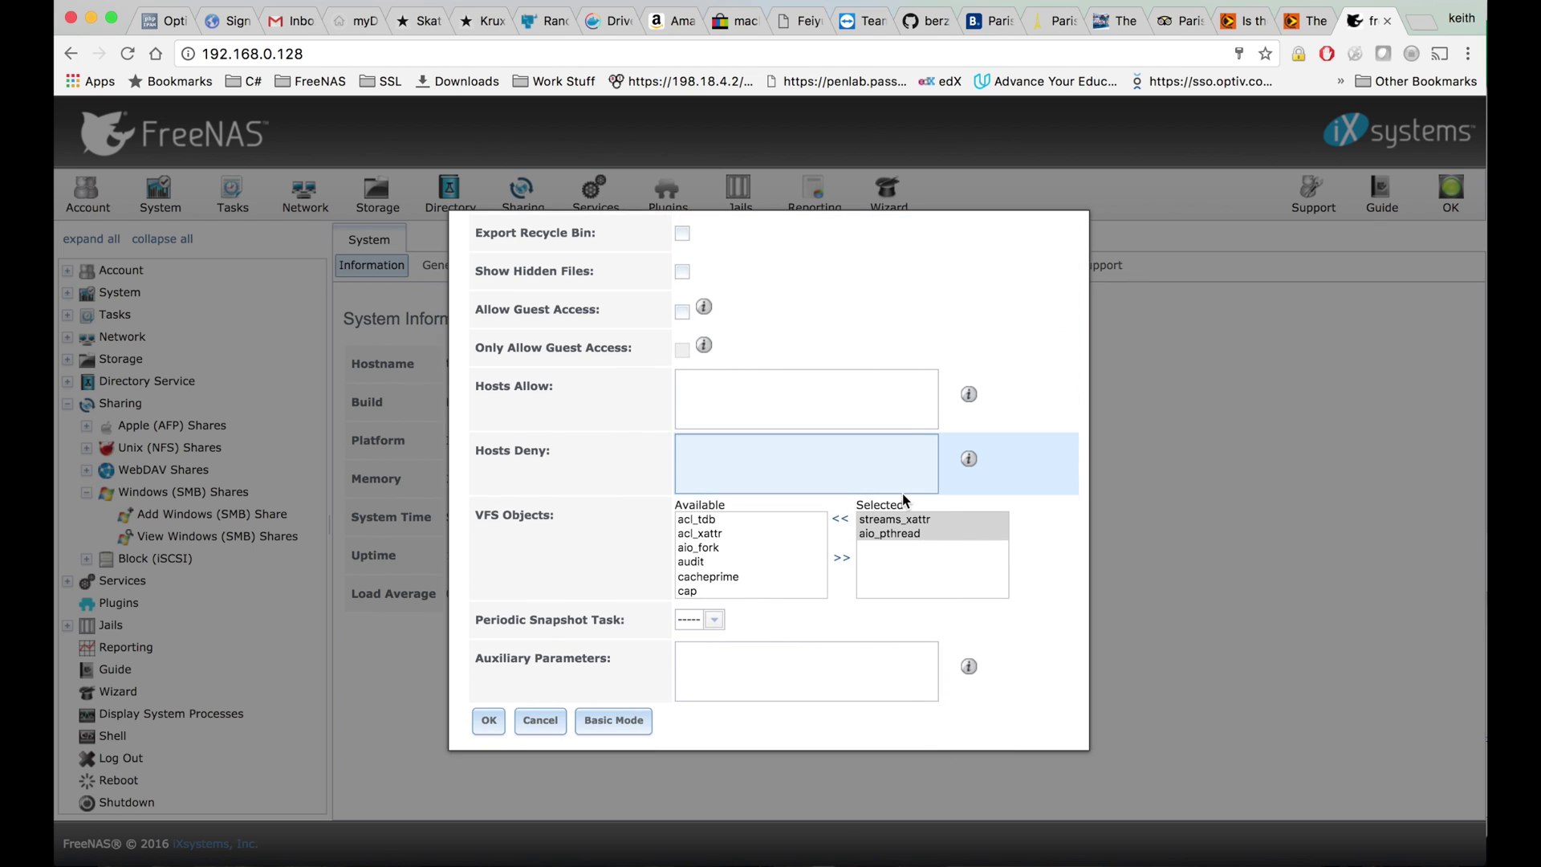
scroll(903, 495, up, 4)
scroll(902, 493, down, 4)
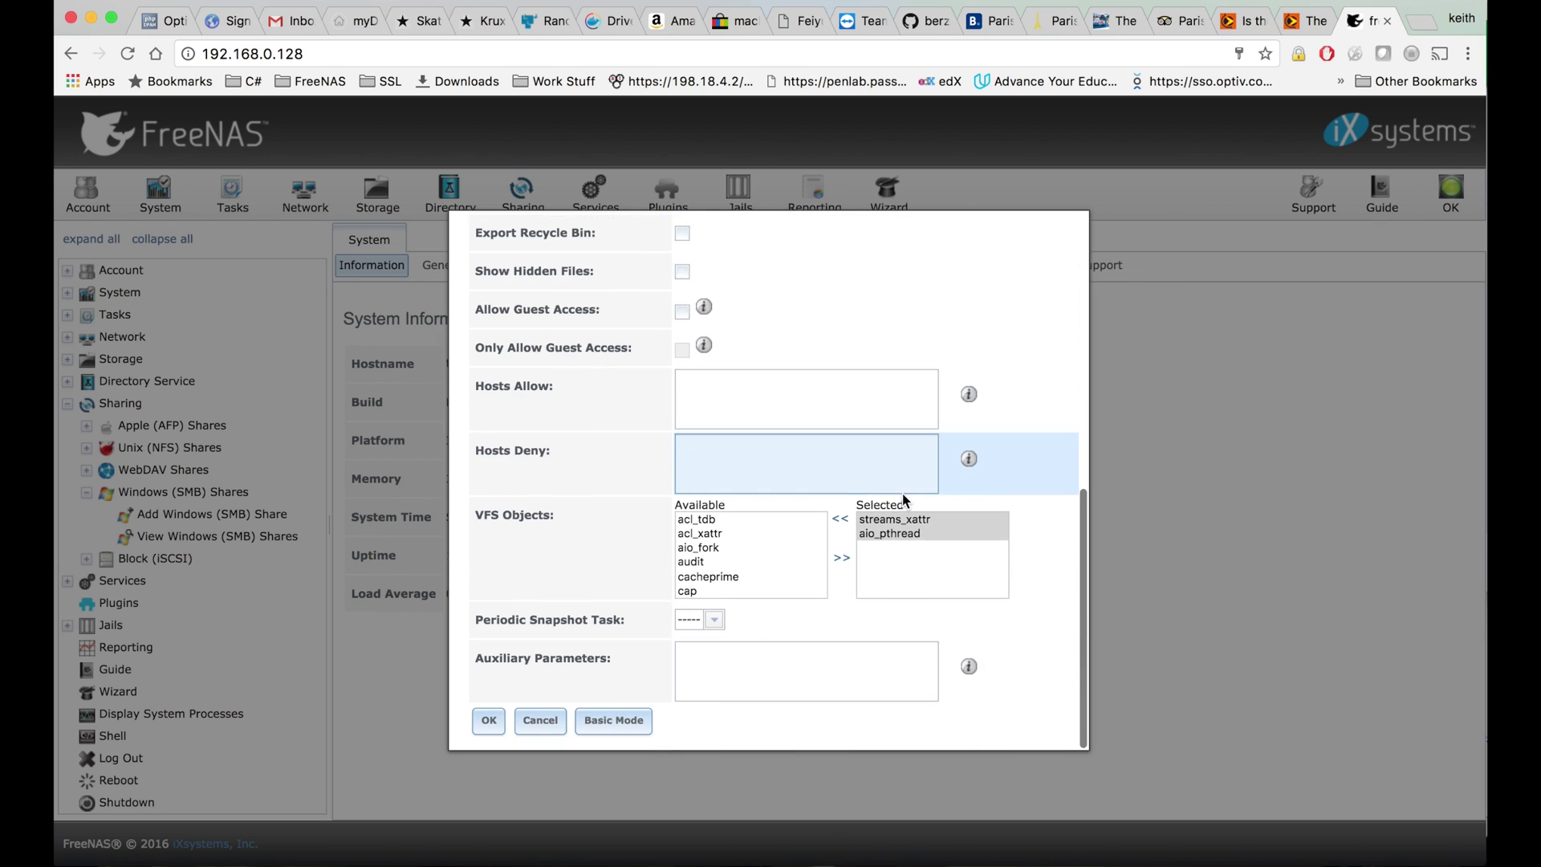
click(618, 720)
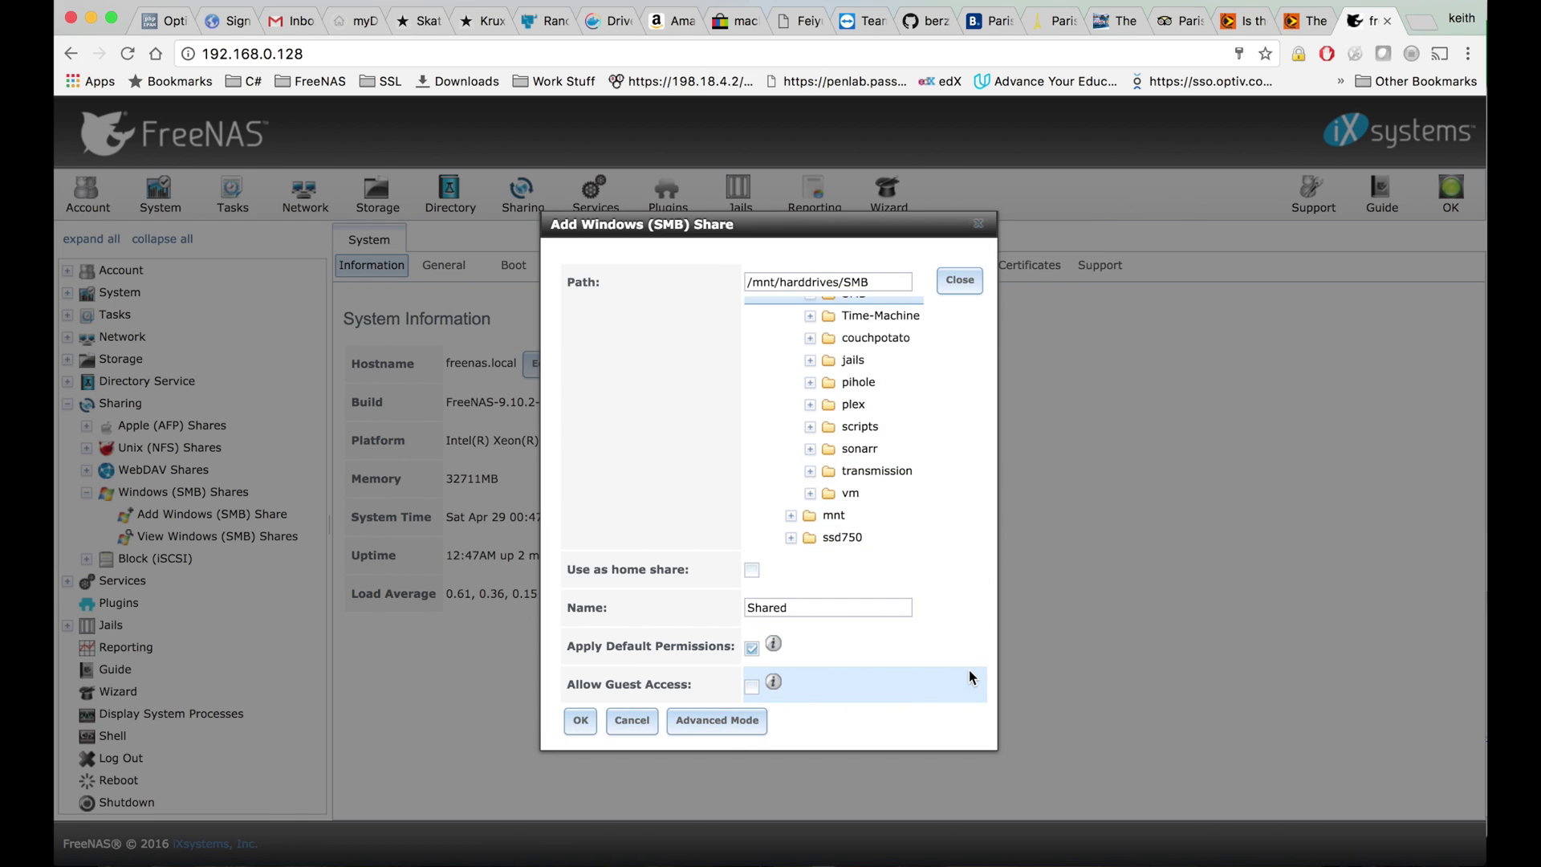
click(589, 727)
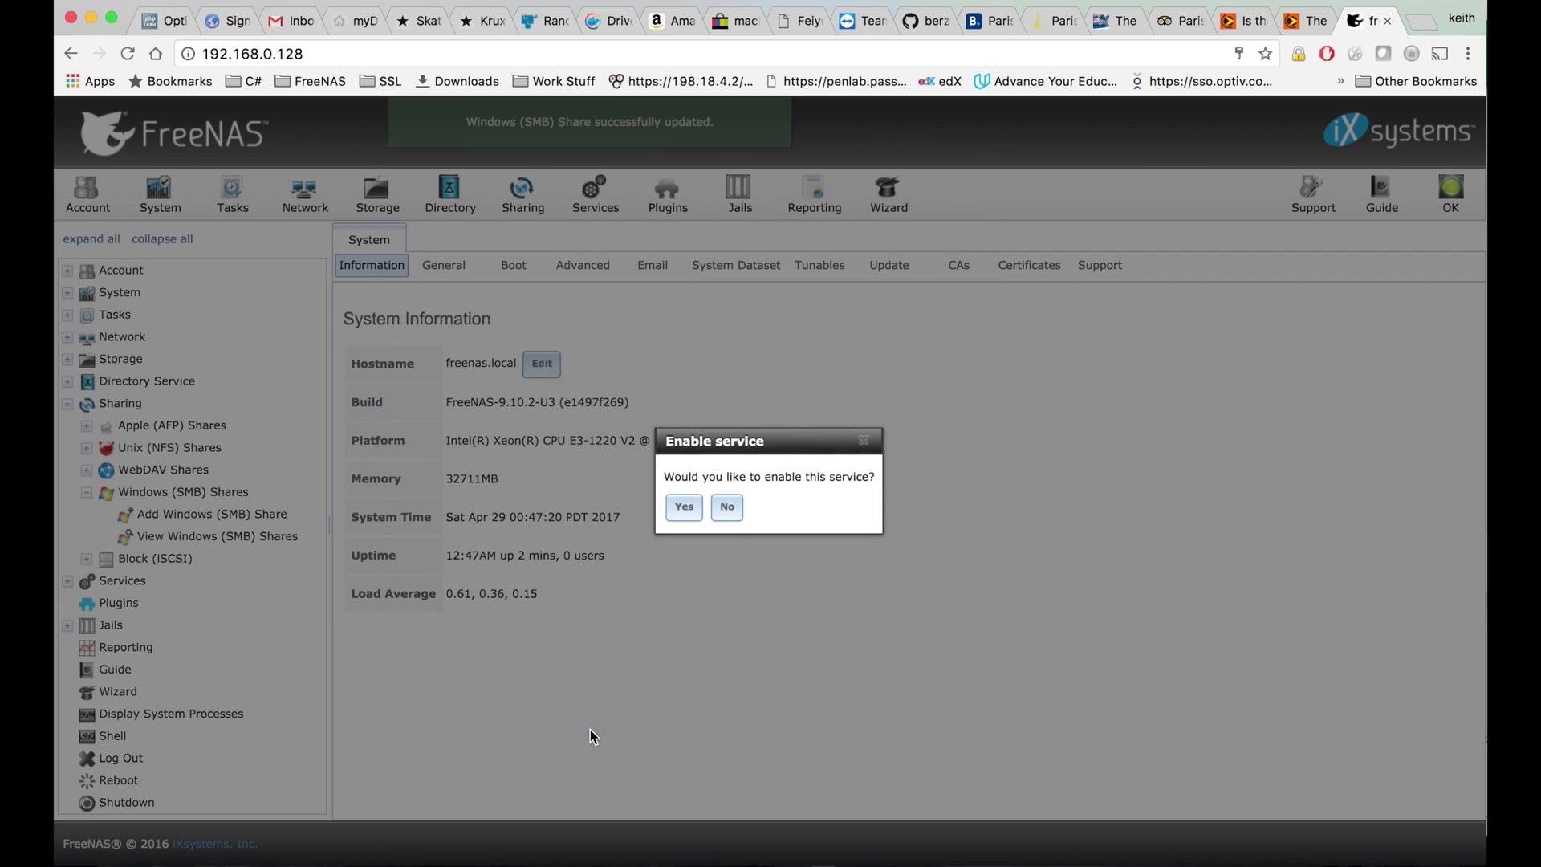
Enable SMB and start an Apple (AFP) share on /mnt/harddrives/Time-Machine in Advanced Mode.
click(683, 506)
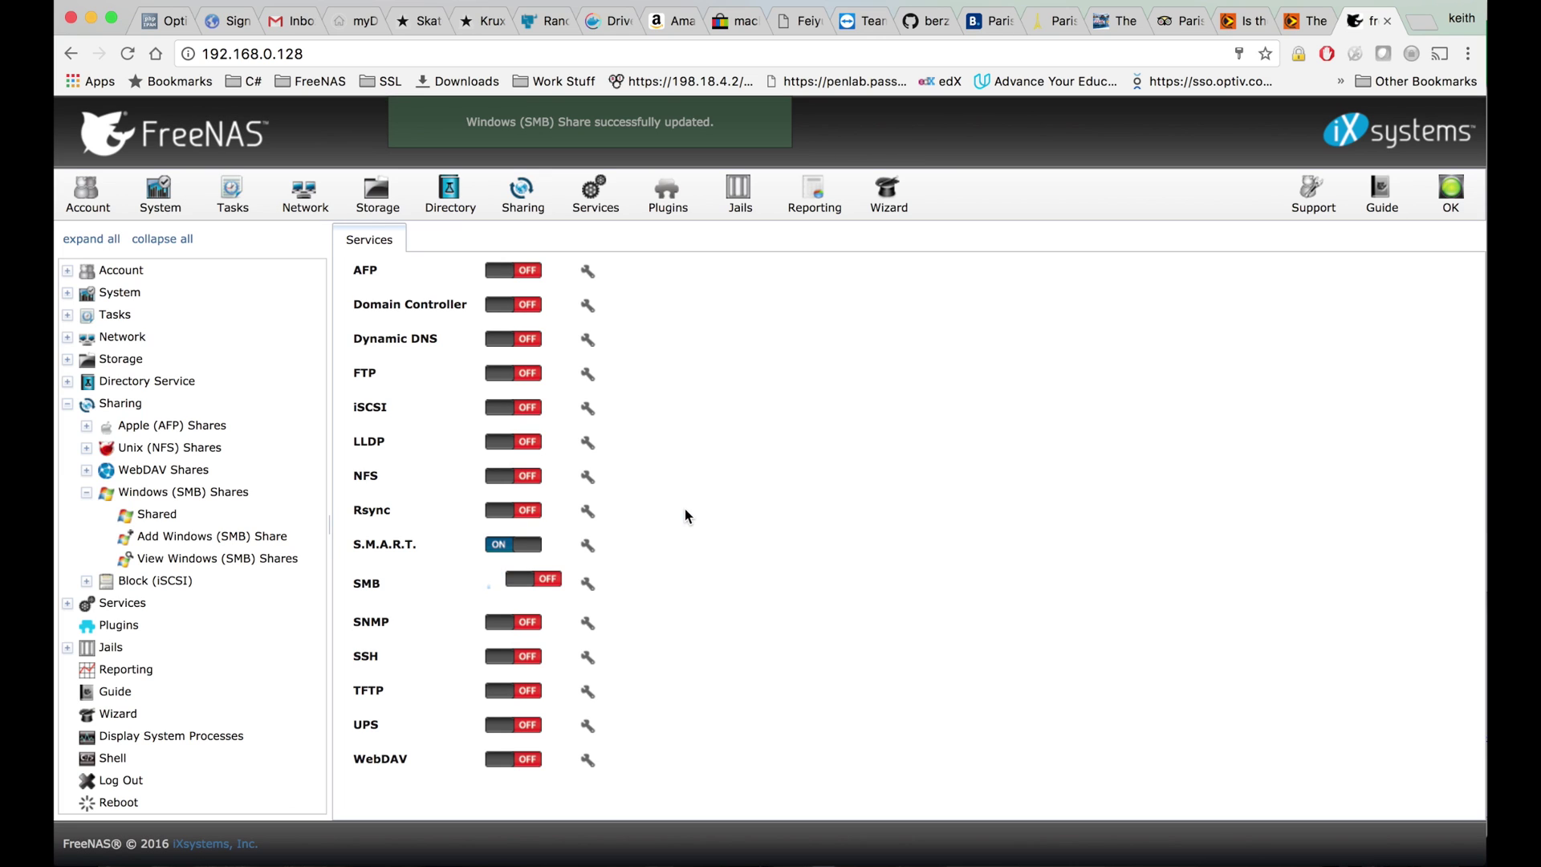
click(104, 426)
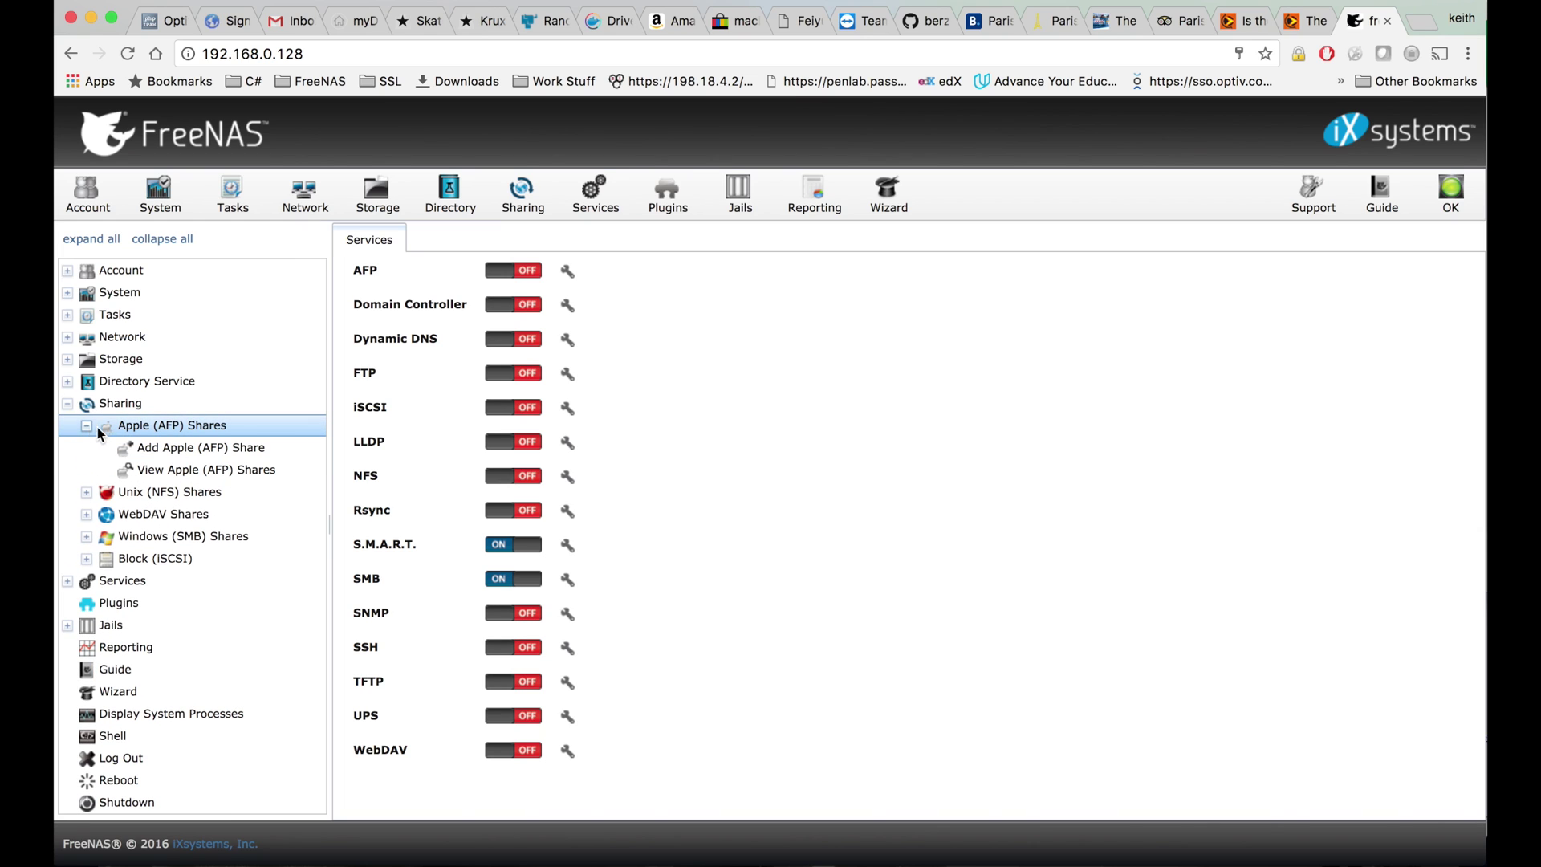
click(184, 449)
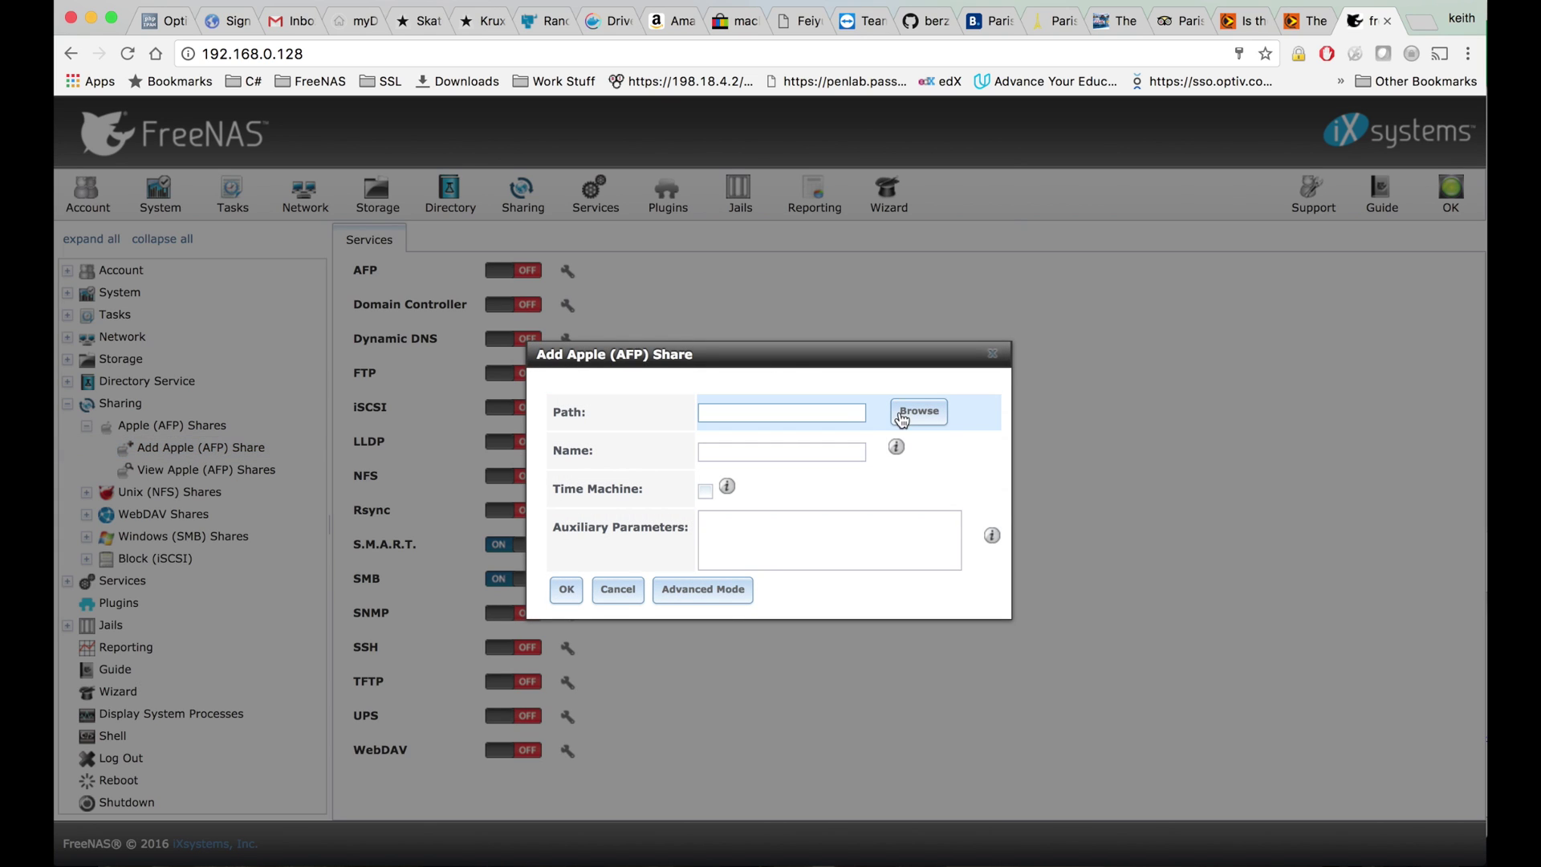
click(919, 411)
click(727, 335)
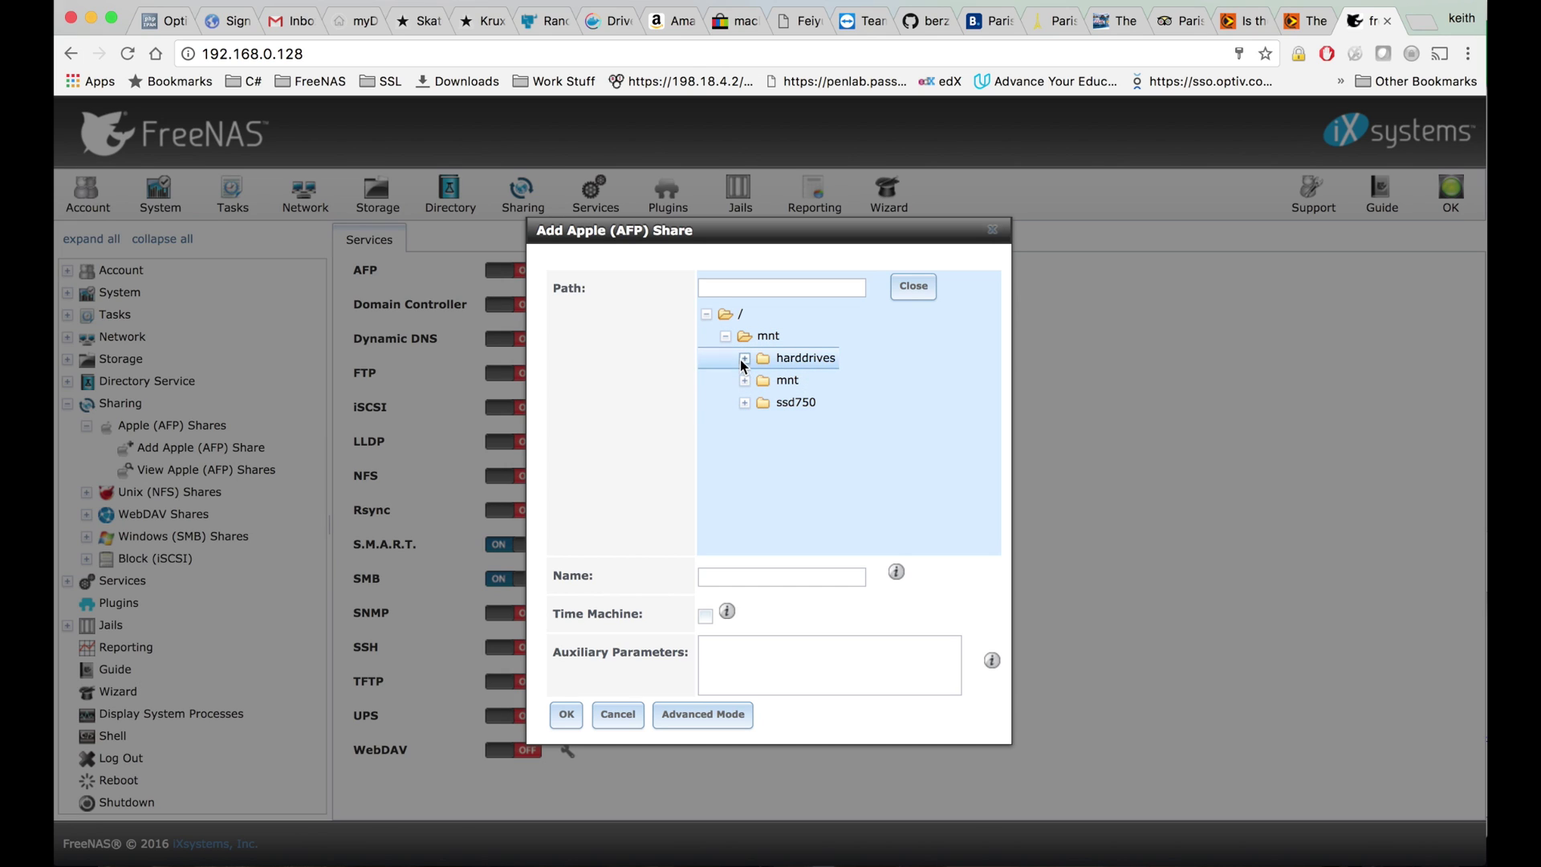
click(743, 358)
click(815, 403)
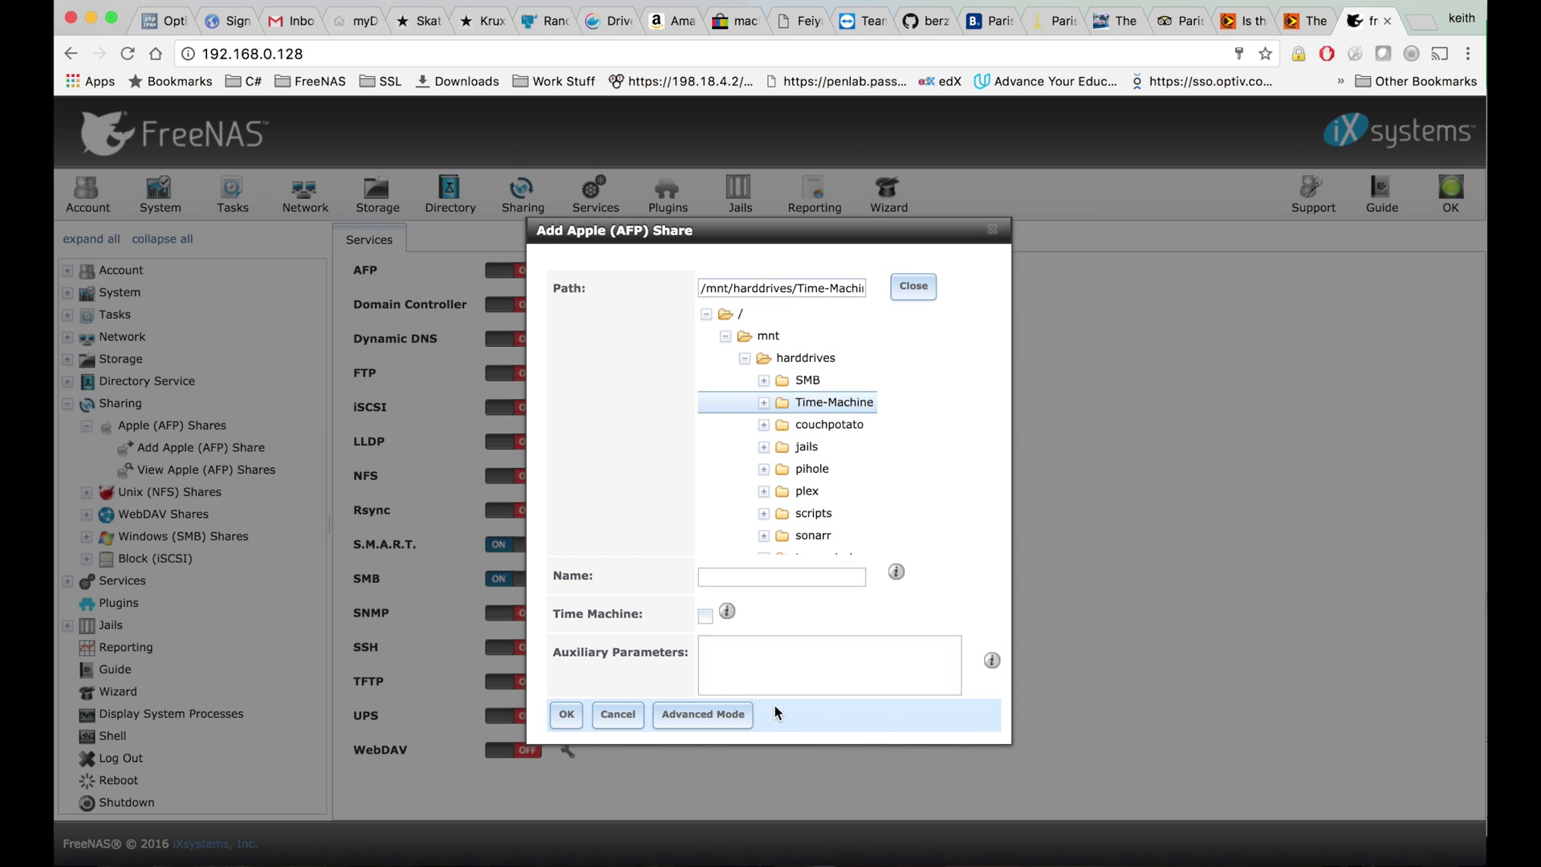
click(695, 723)
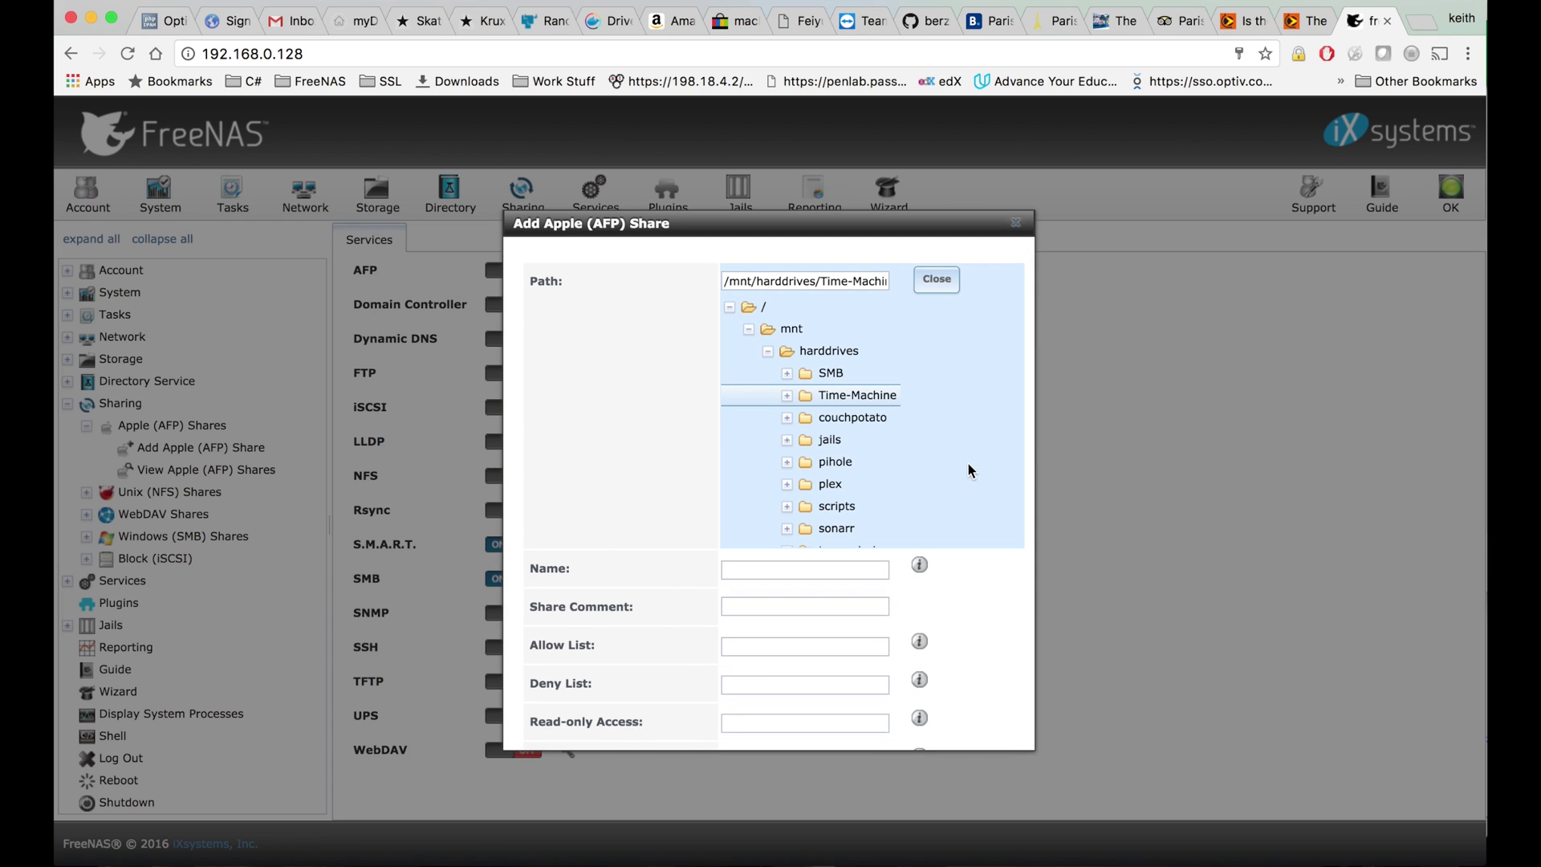
Give the group execute and write permission on new files and write on new directories.
scroll(970, 464, down, 10)
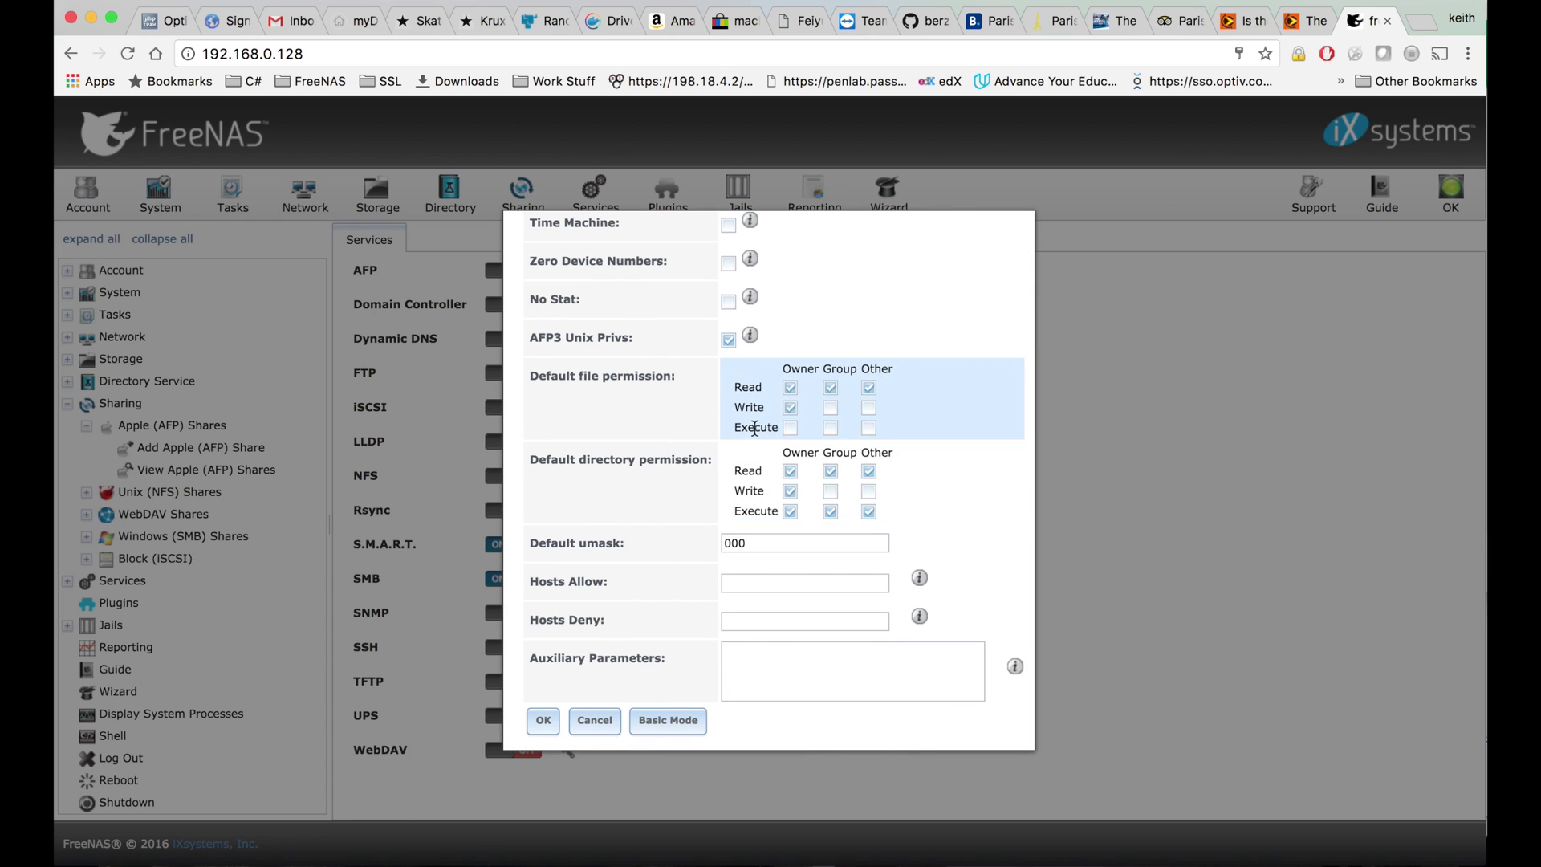
click(830, 428)
click(830, 407)
click(830, 491)
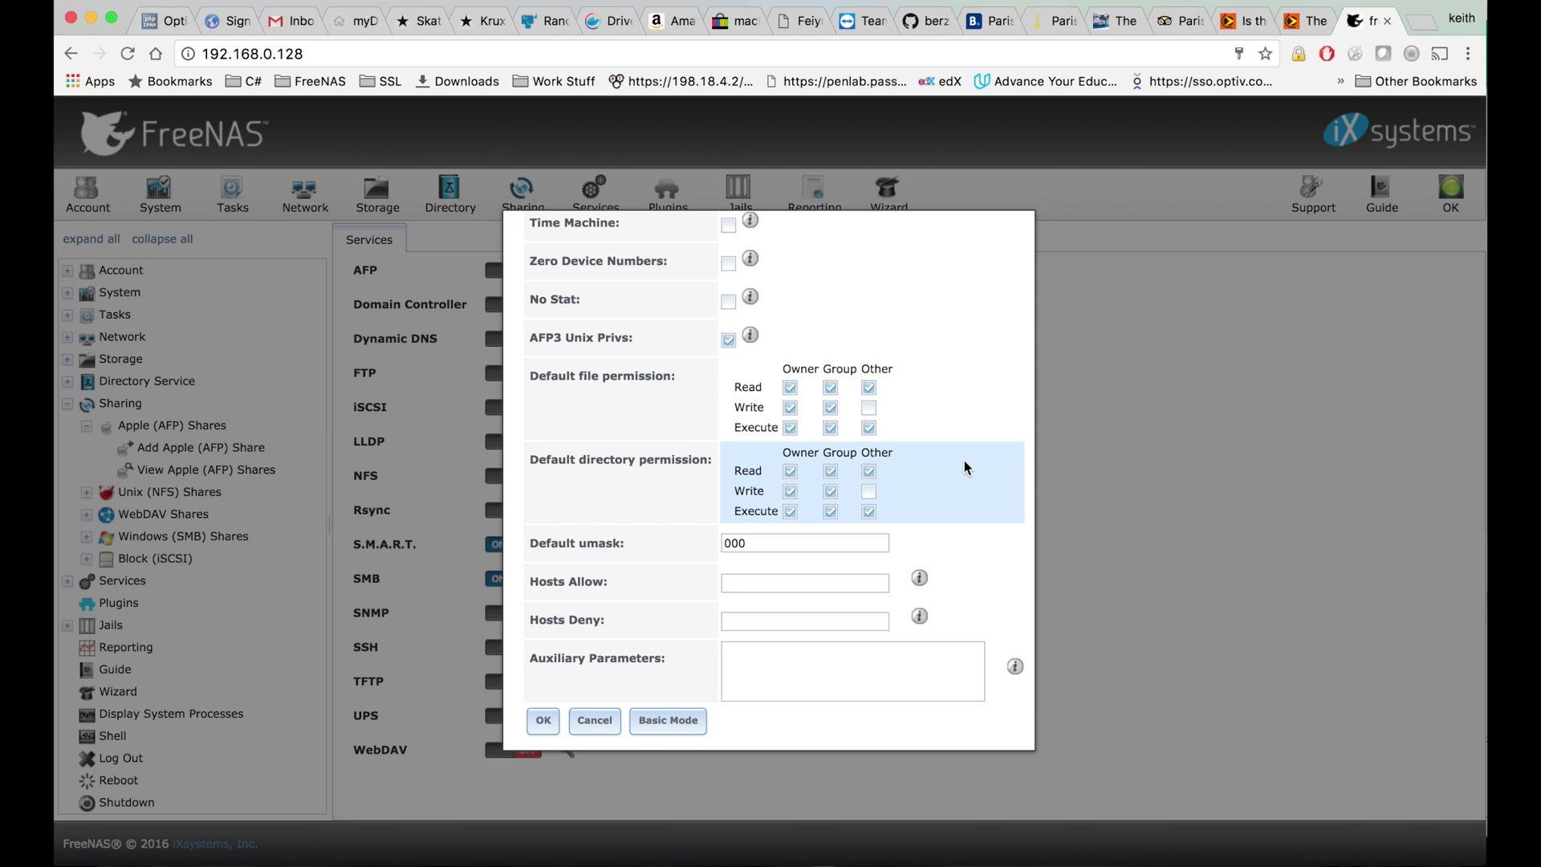
Set the default umask to 766.
double_click(780, 544)
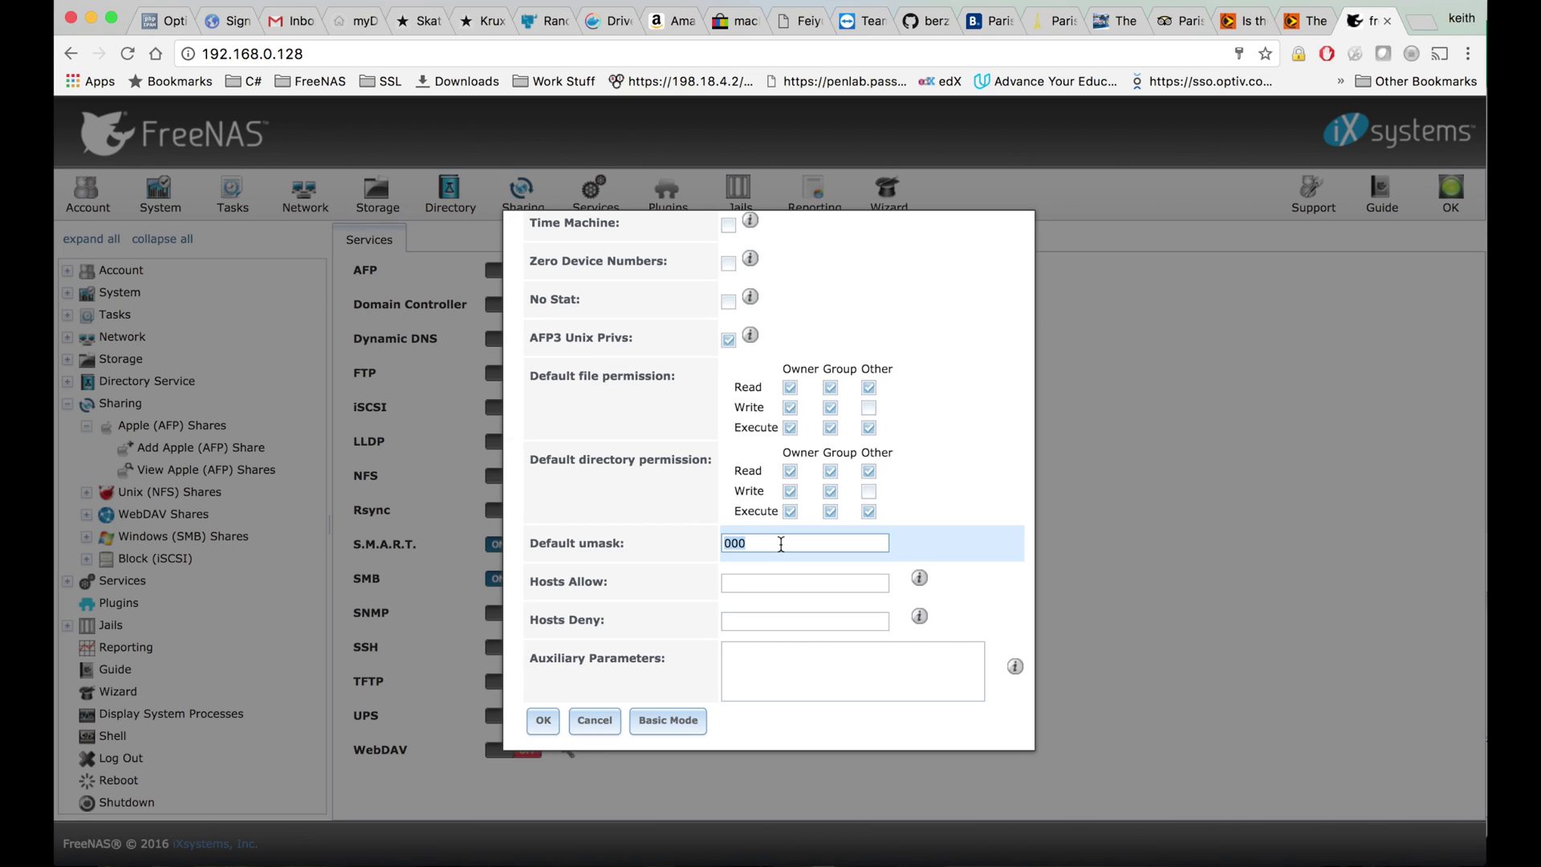
text(755)
key(BackSpace)
text(5)
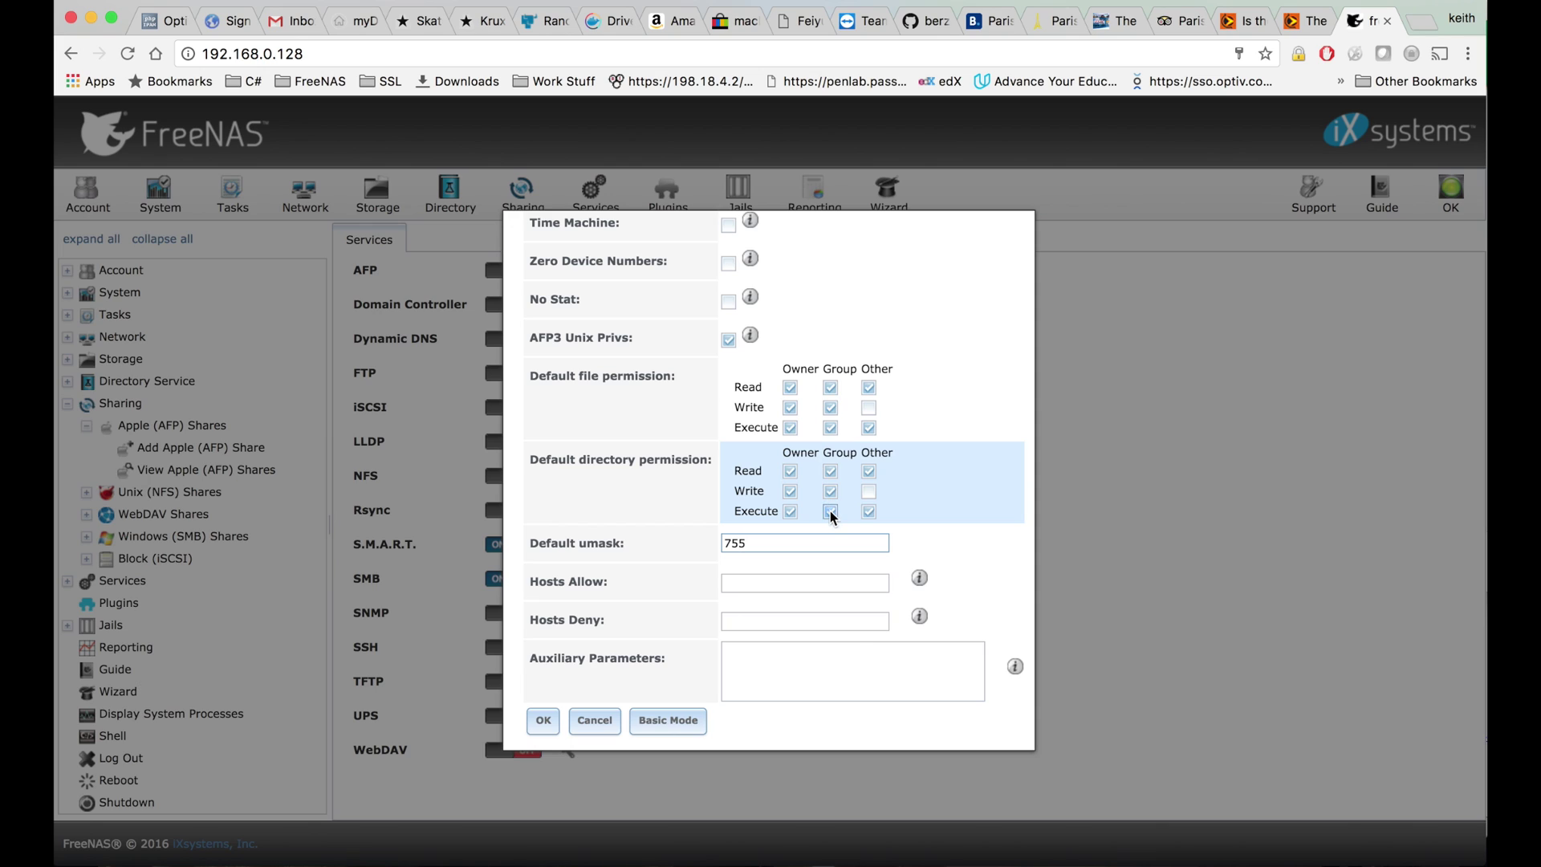
double_click(782, 545)
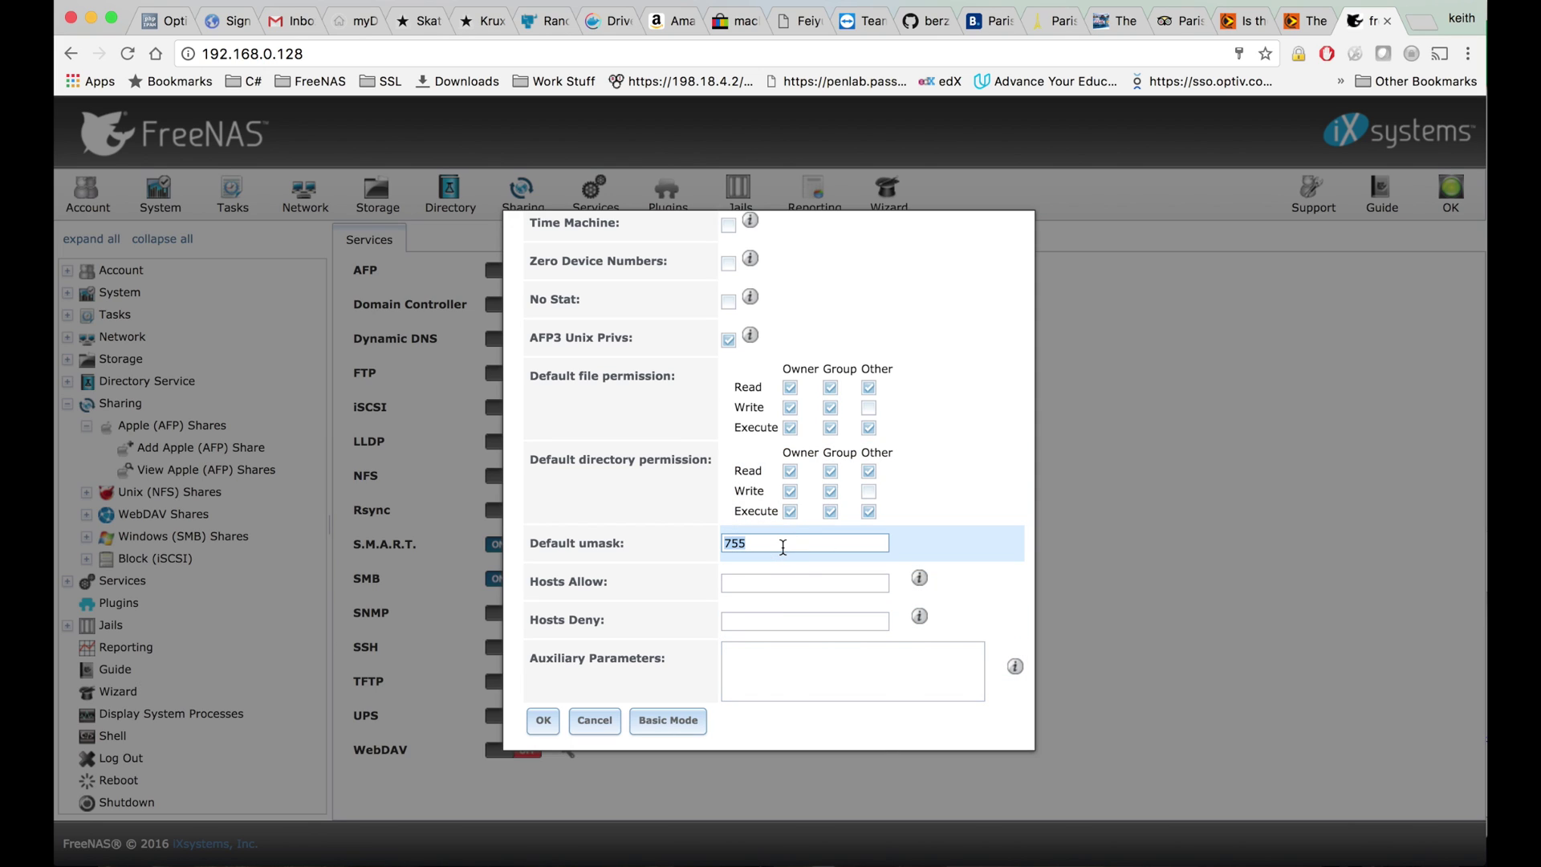
text(755)
key(BackSpace)
key(BackSpace)
text(66)
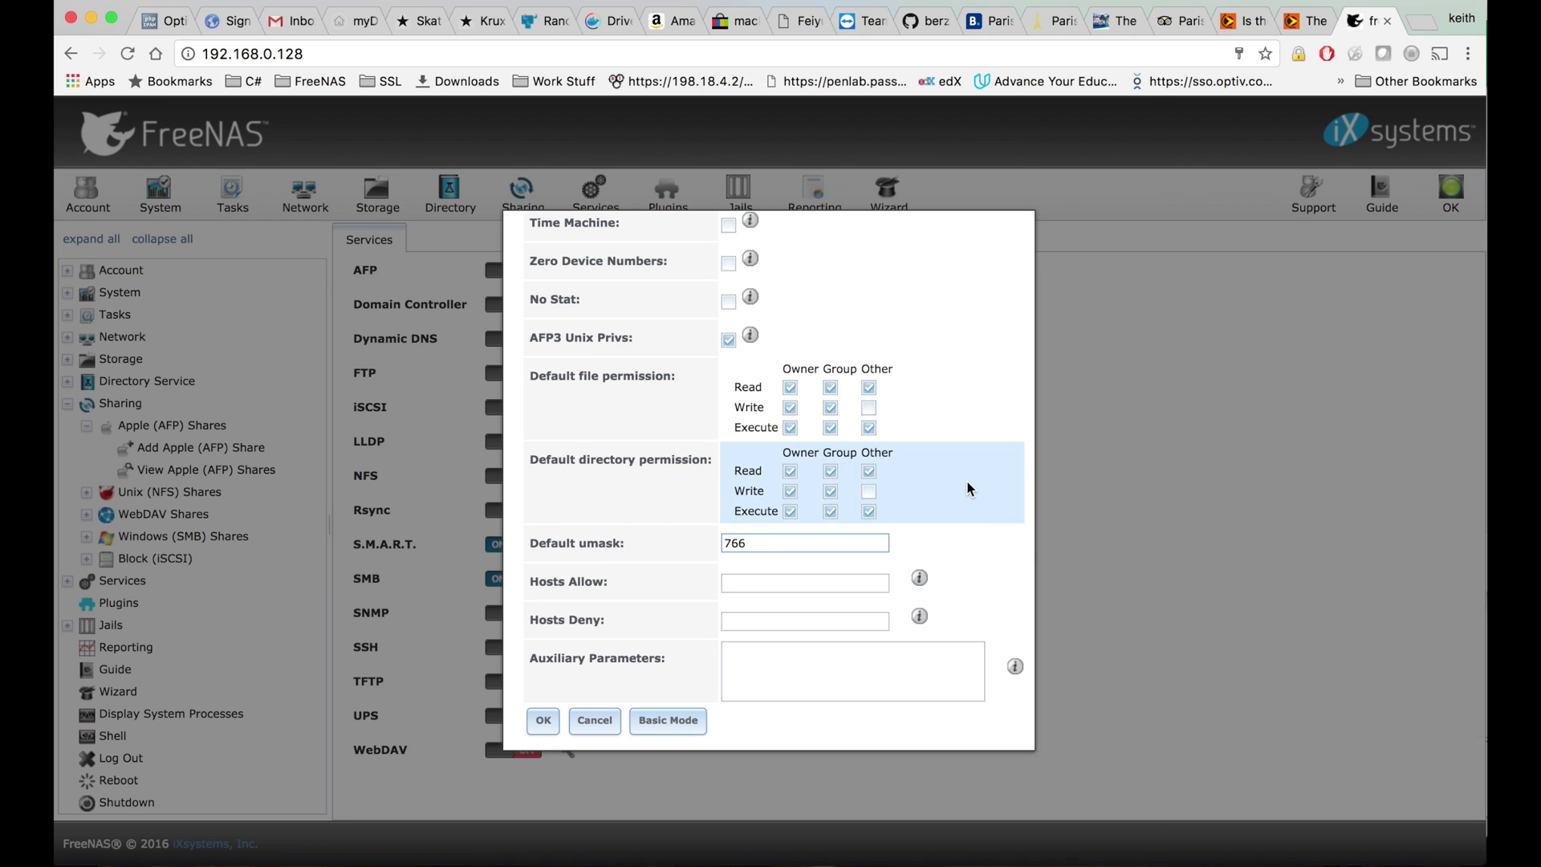
Allow hosts 192.168.0.0/24, save the Time-Machine share, and enable AFP.
click(807, 581)
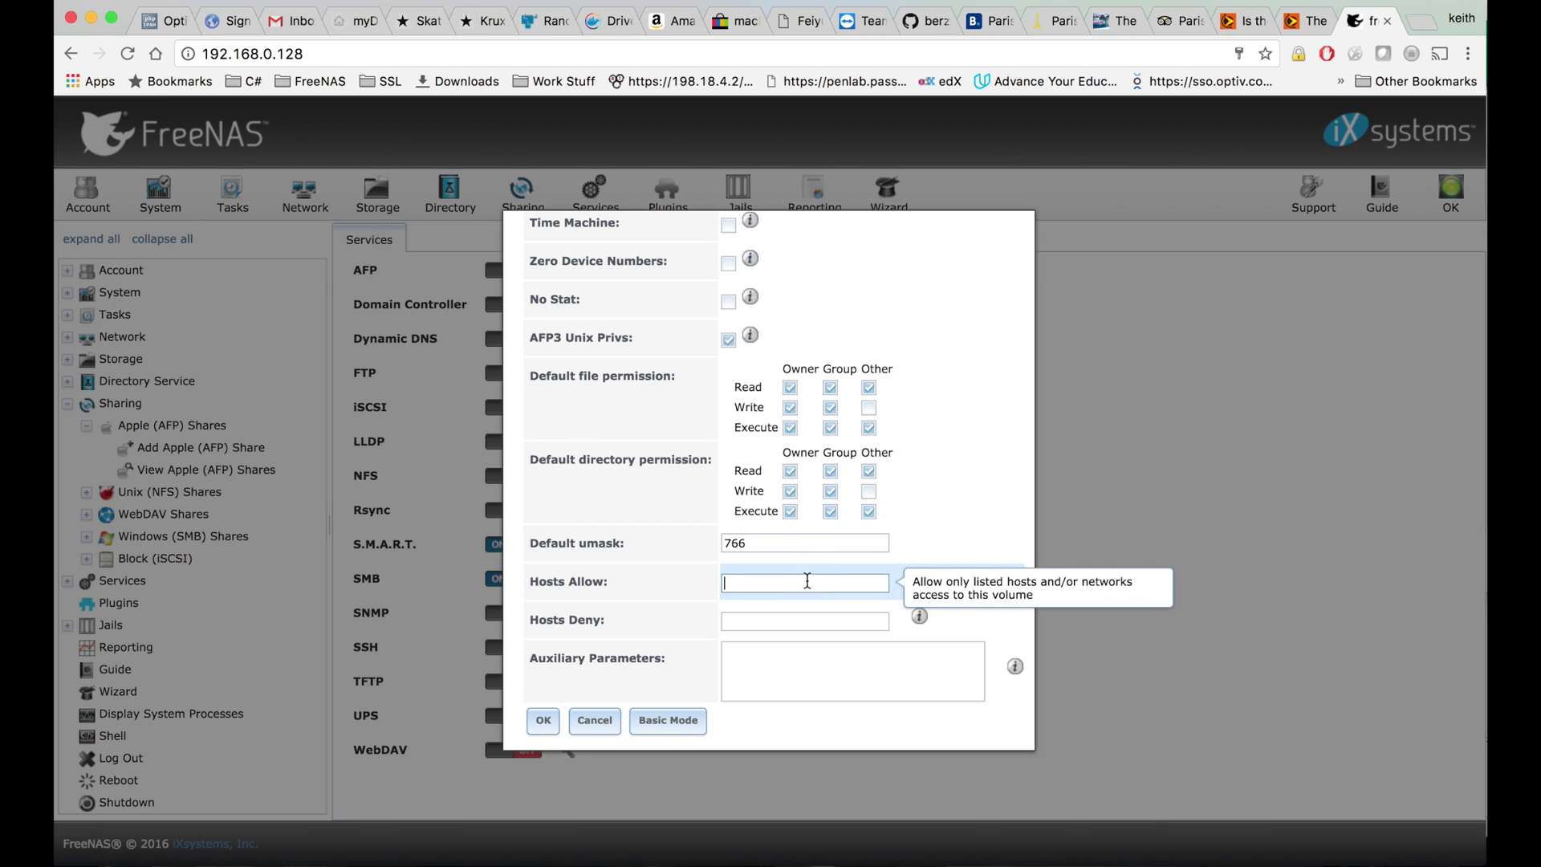
text(192.168.)
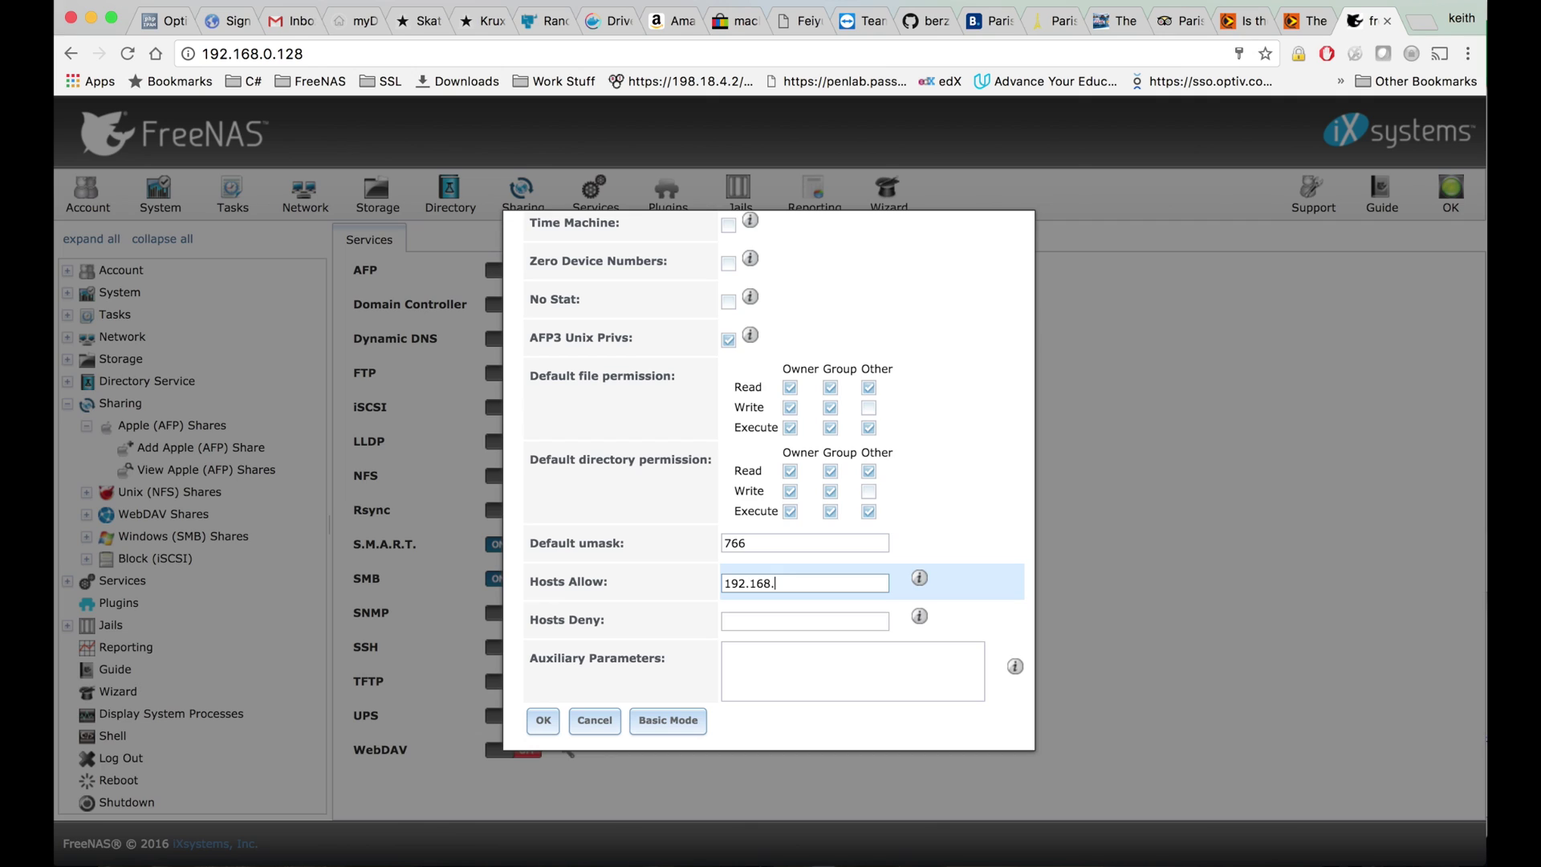
text(0.0/24)
scroll(931, 495, up, 10)
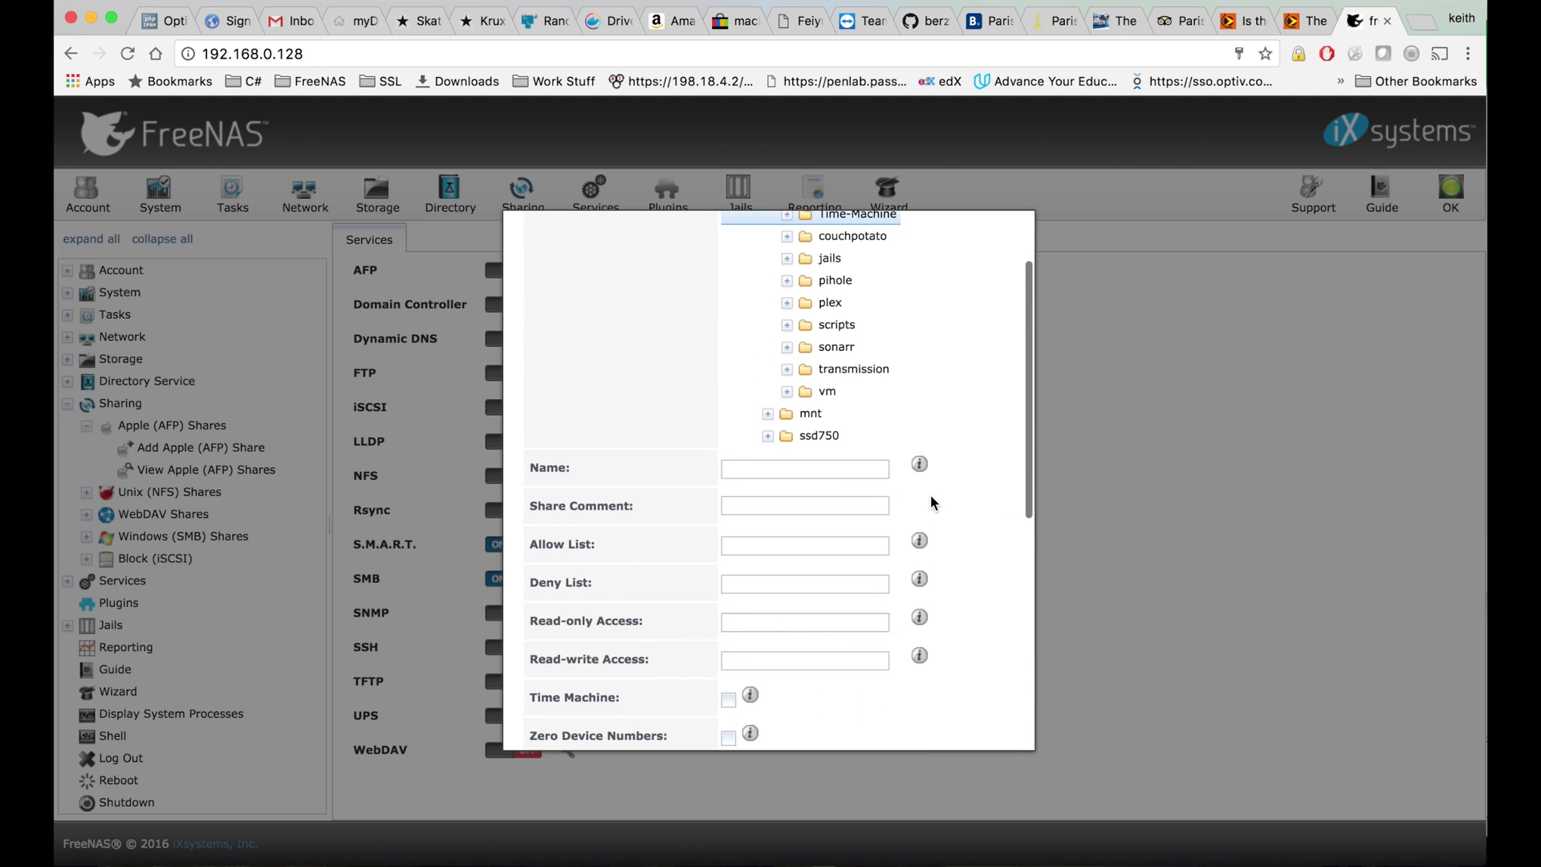
scroll(931, 495, down, 4)
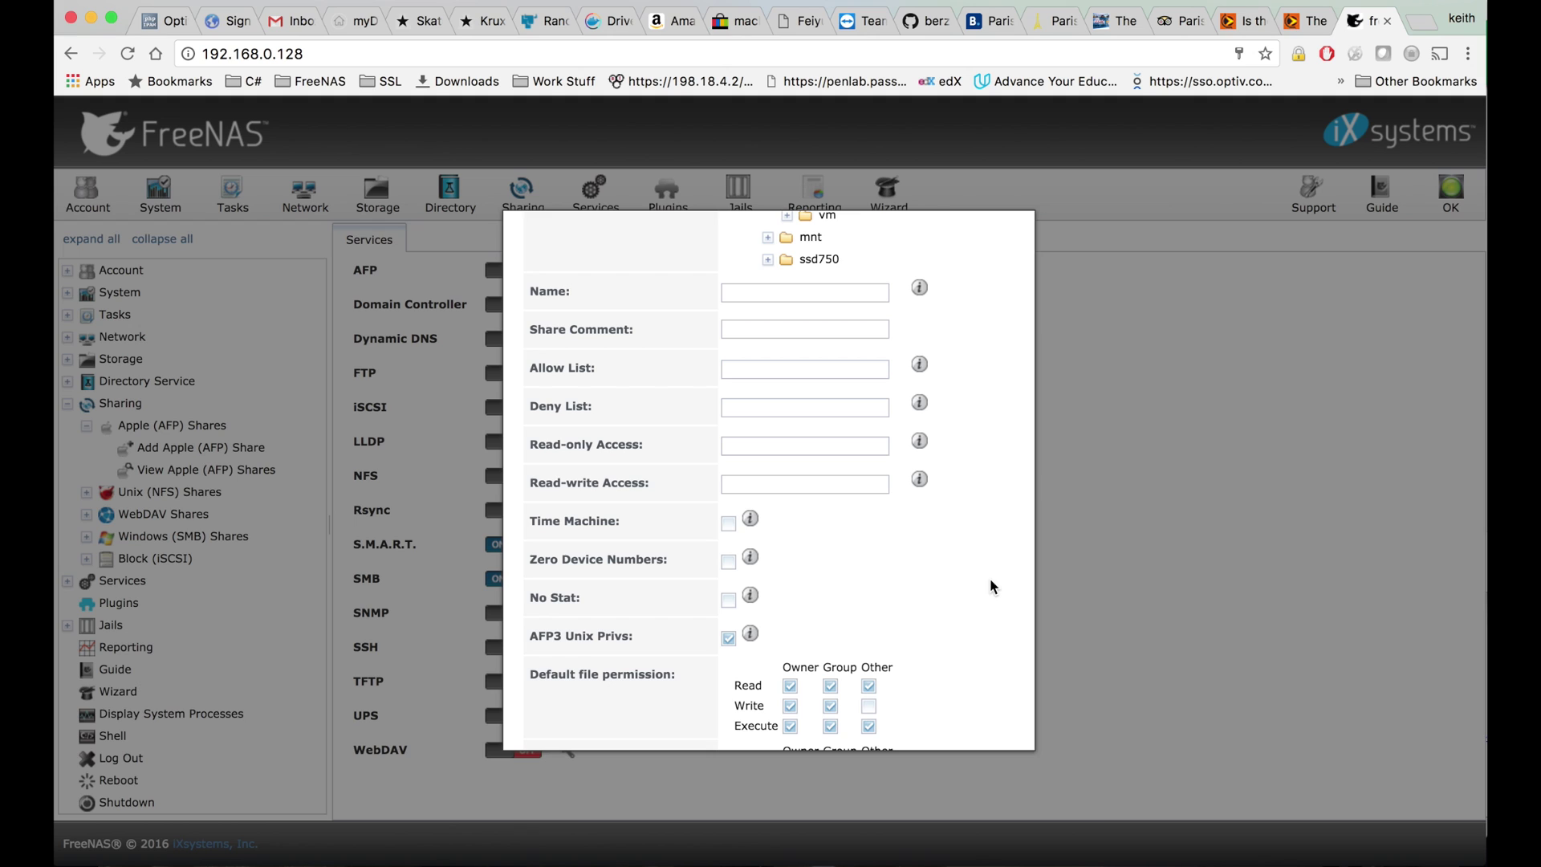
scroll(992, 586, down, 3)
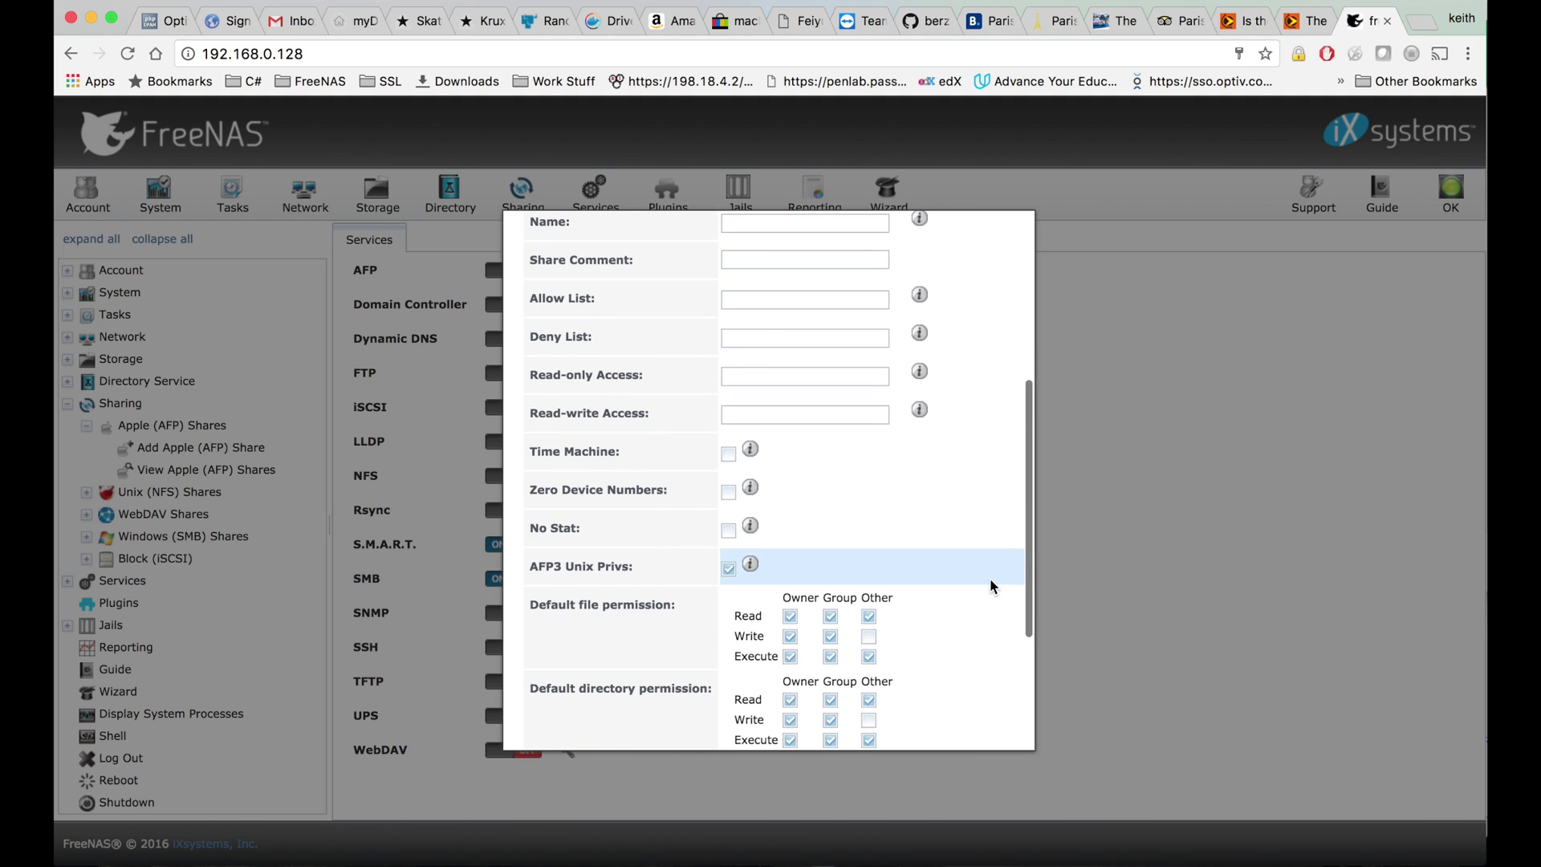
scroll(990, 578, down, 10)
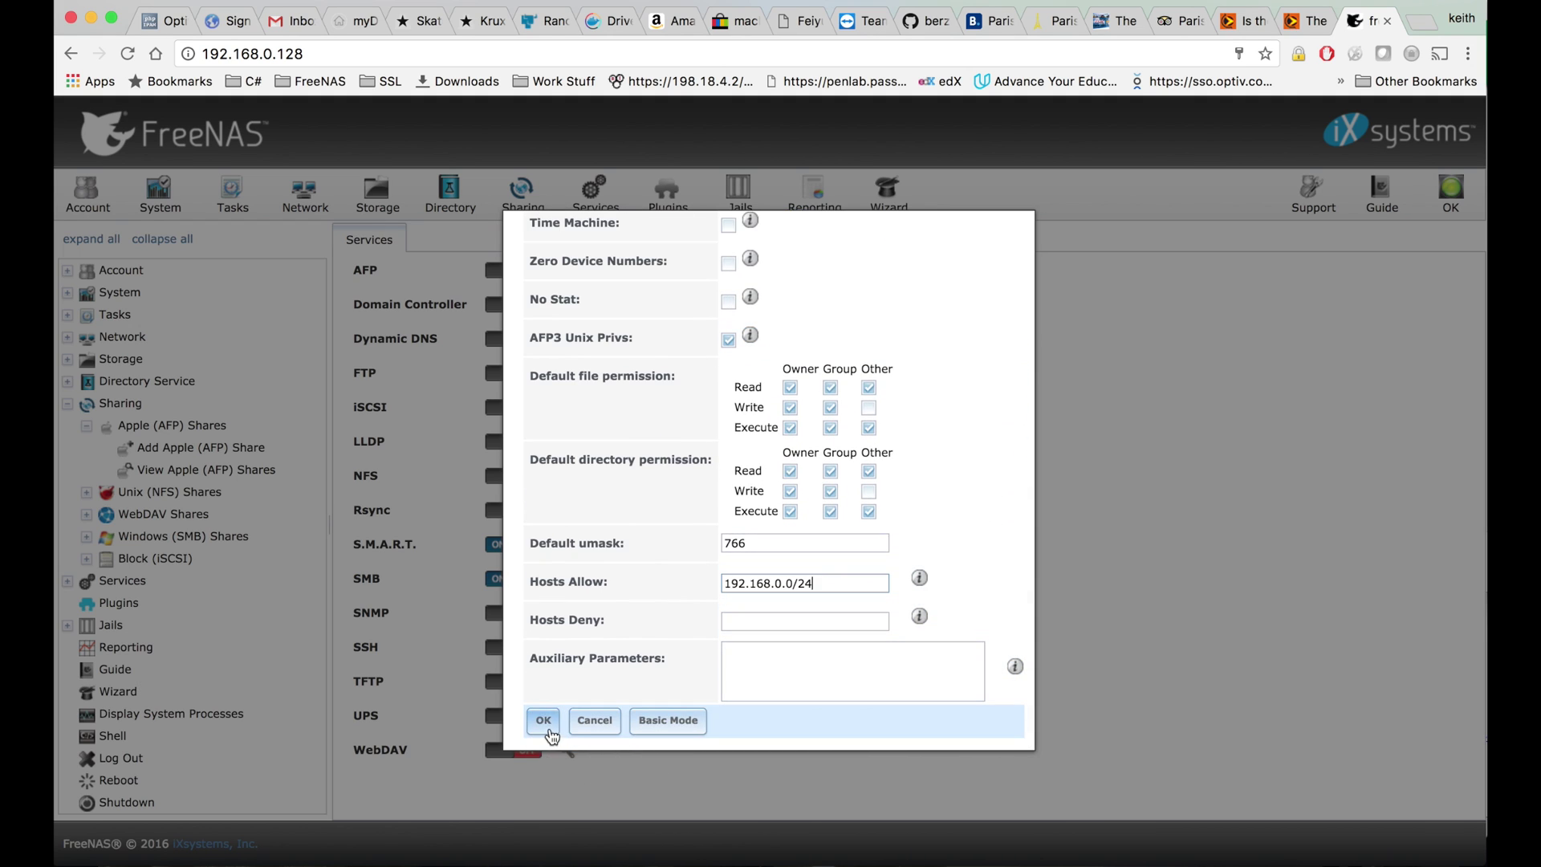
click(546, 726)
click(697, 512)
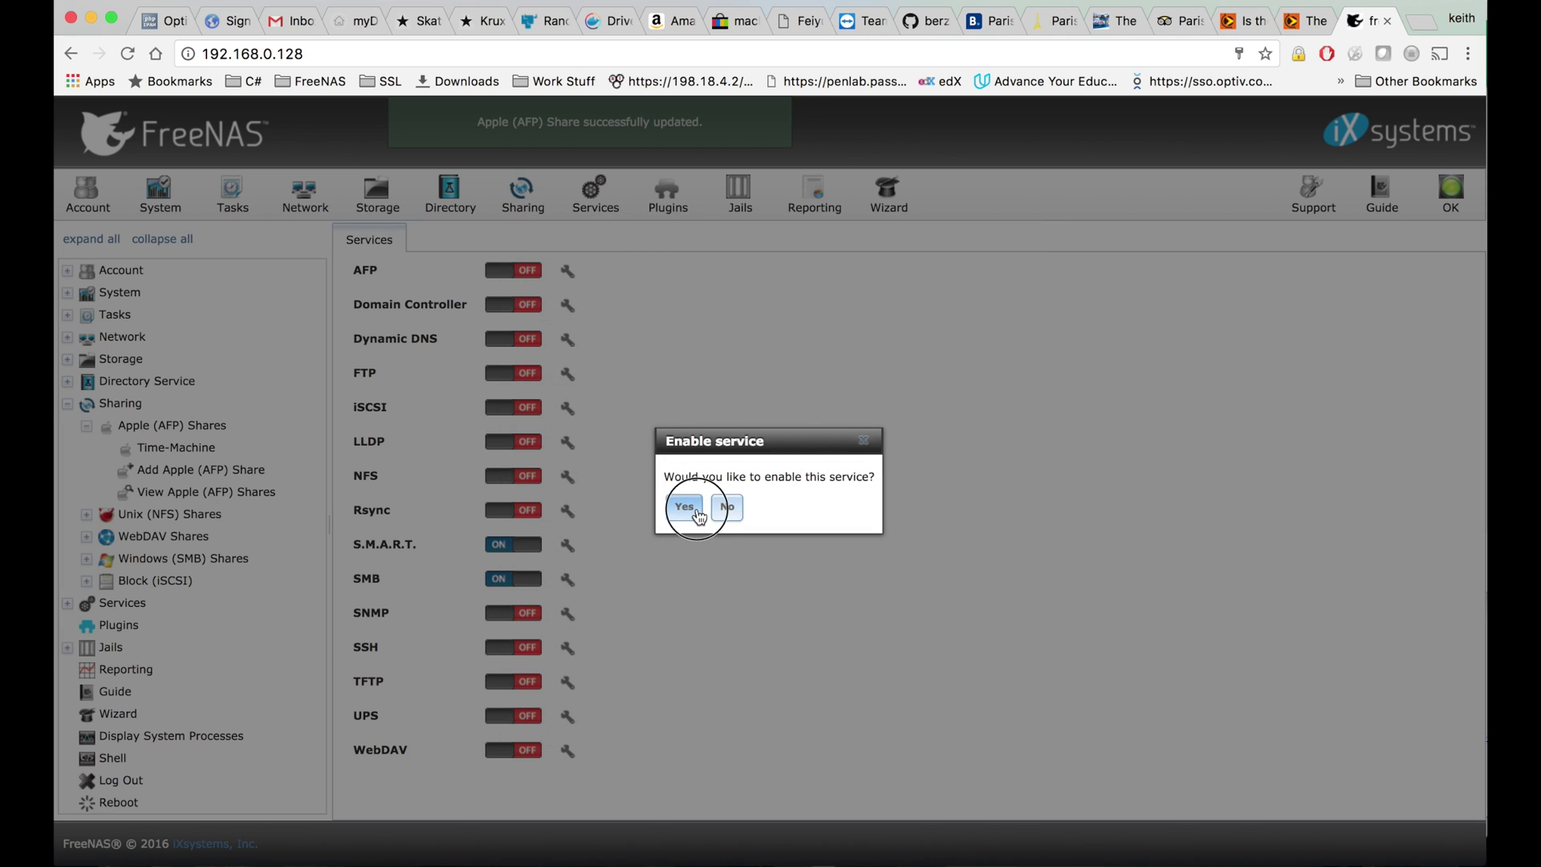
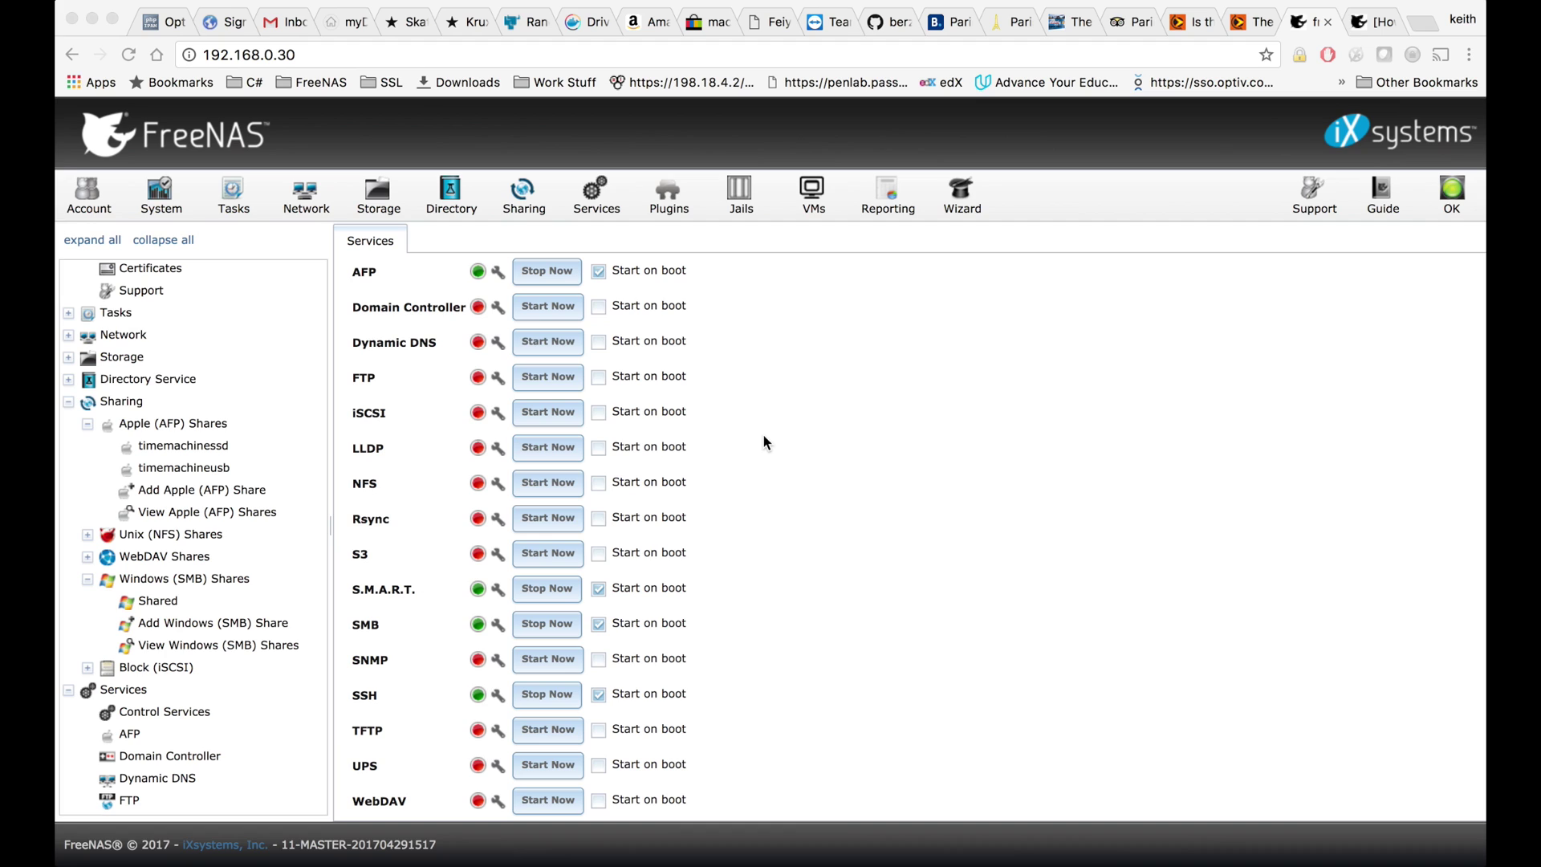
Open the timemachinessd Apple share's settings, with path /mnt/ssd750/Time-Machine.
click(191, 444)
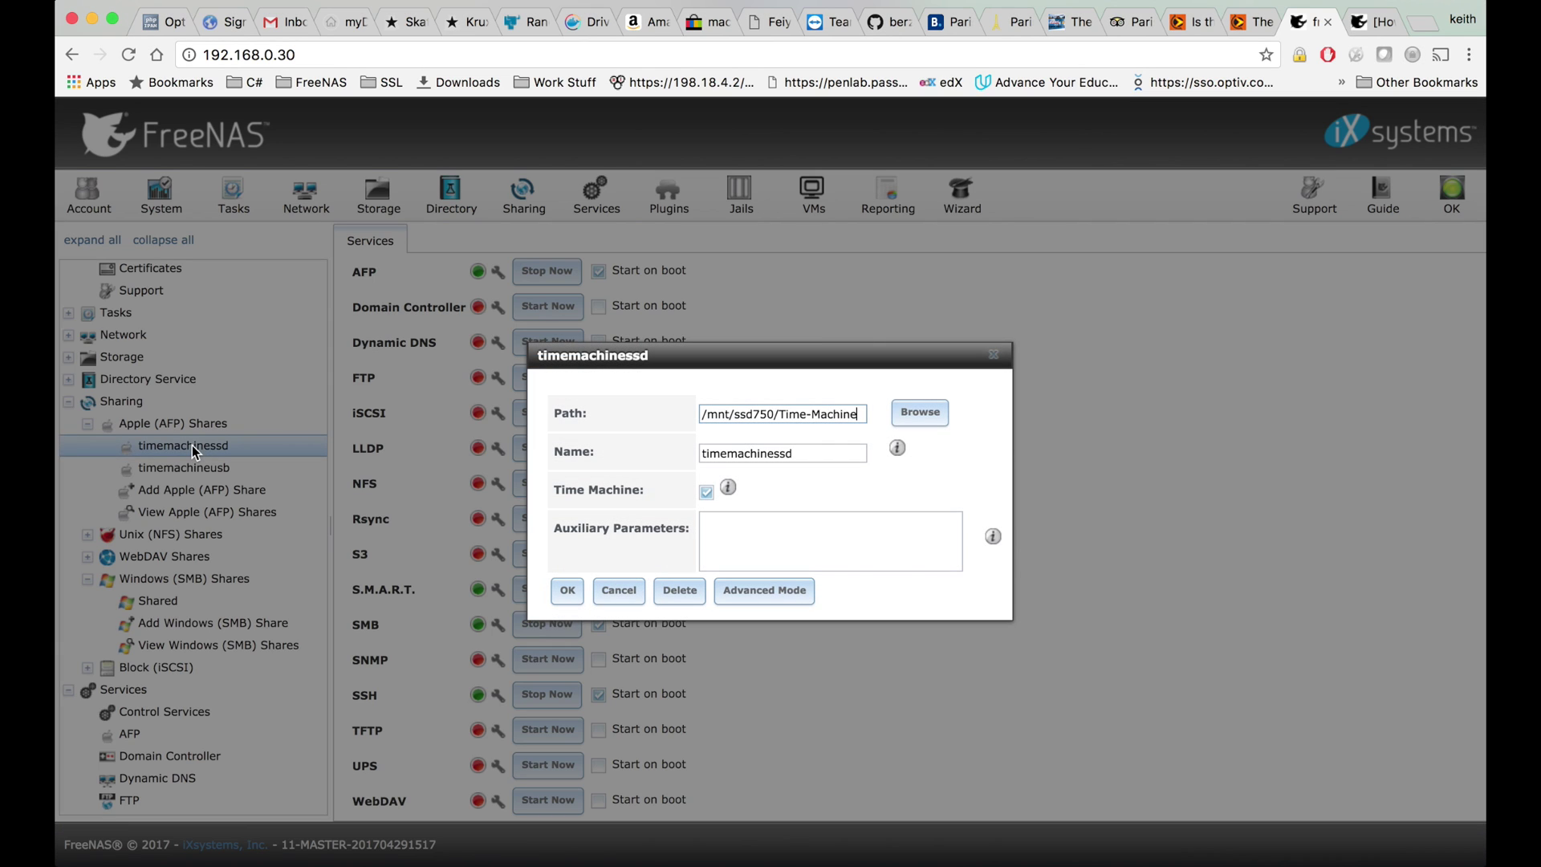
Review timemachinessd's advanced options (allow list, read-write users, default umask 000) and save the share.
click(764, 591)
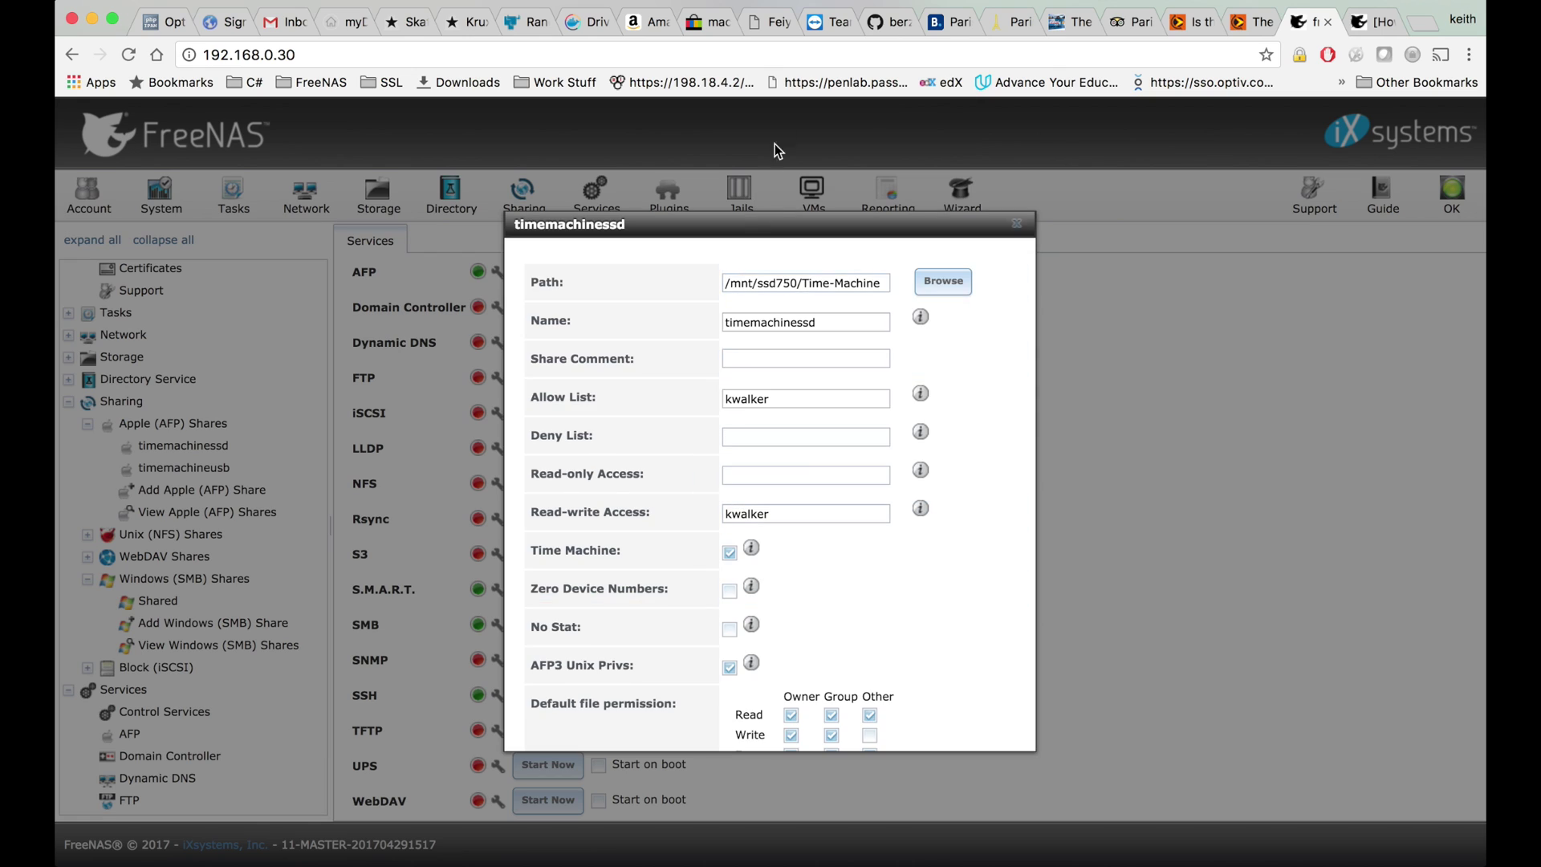
double_click(759, 399)
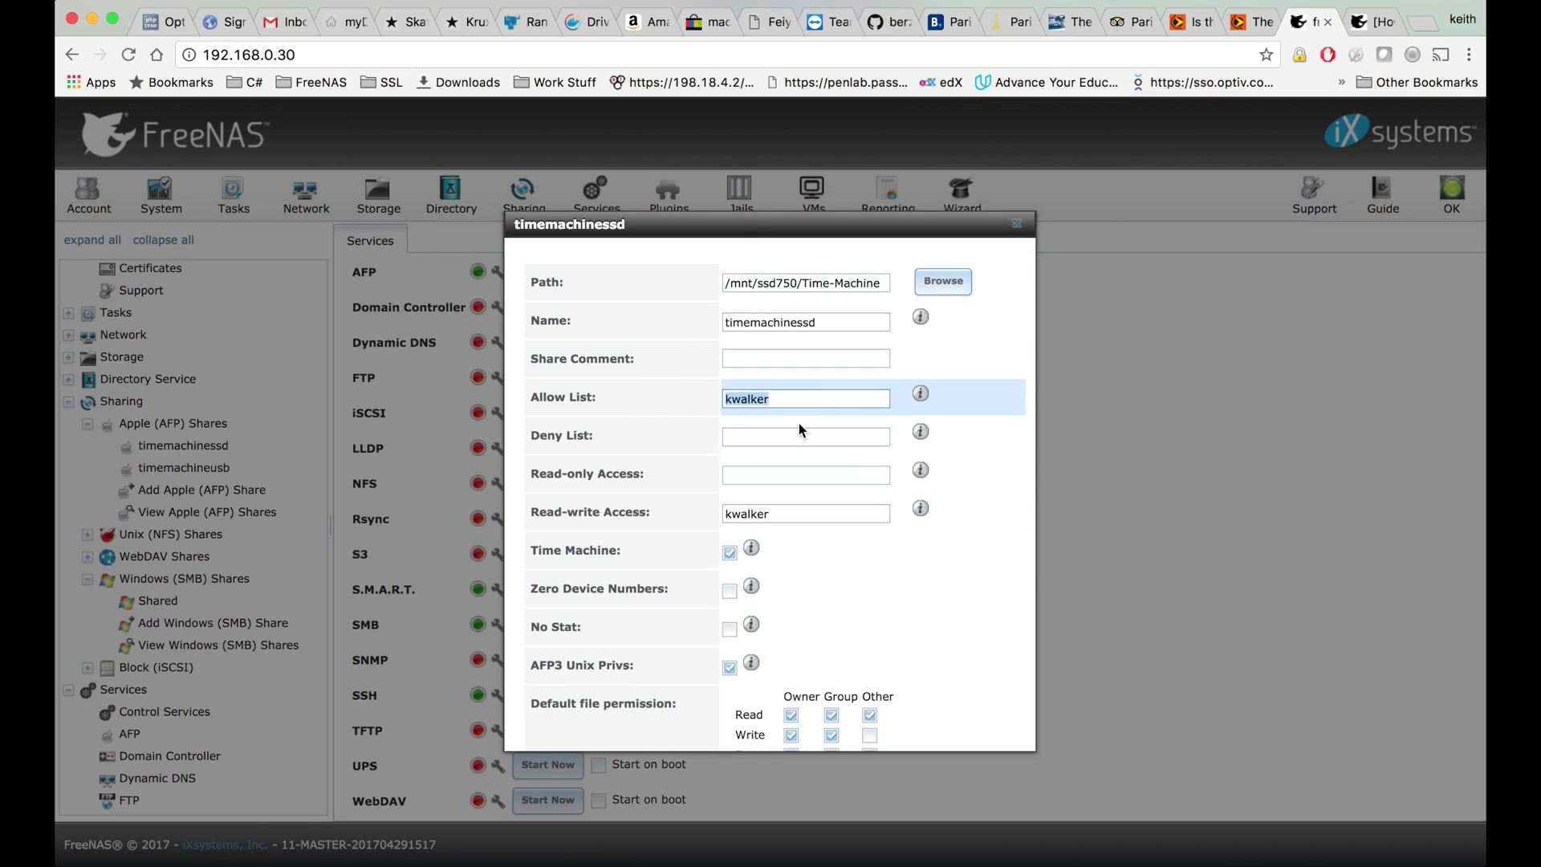
double_click(792, 513)
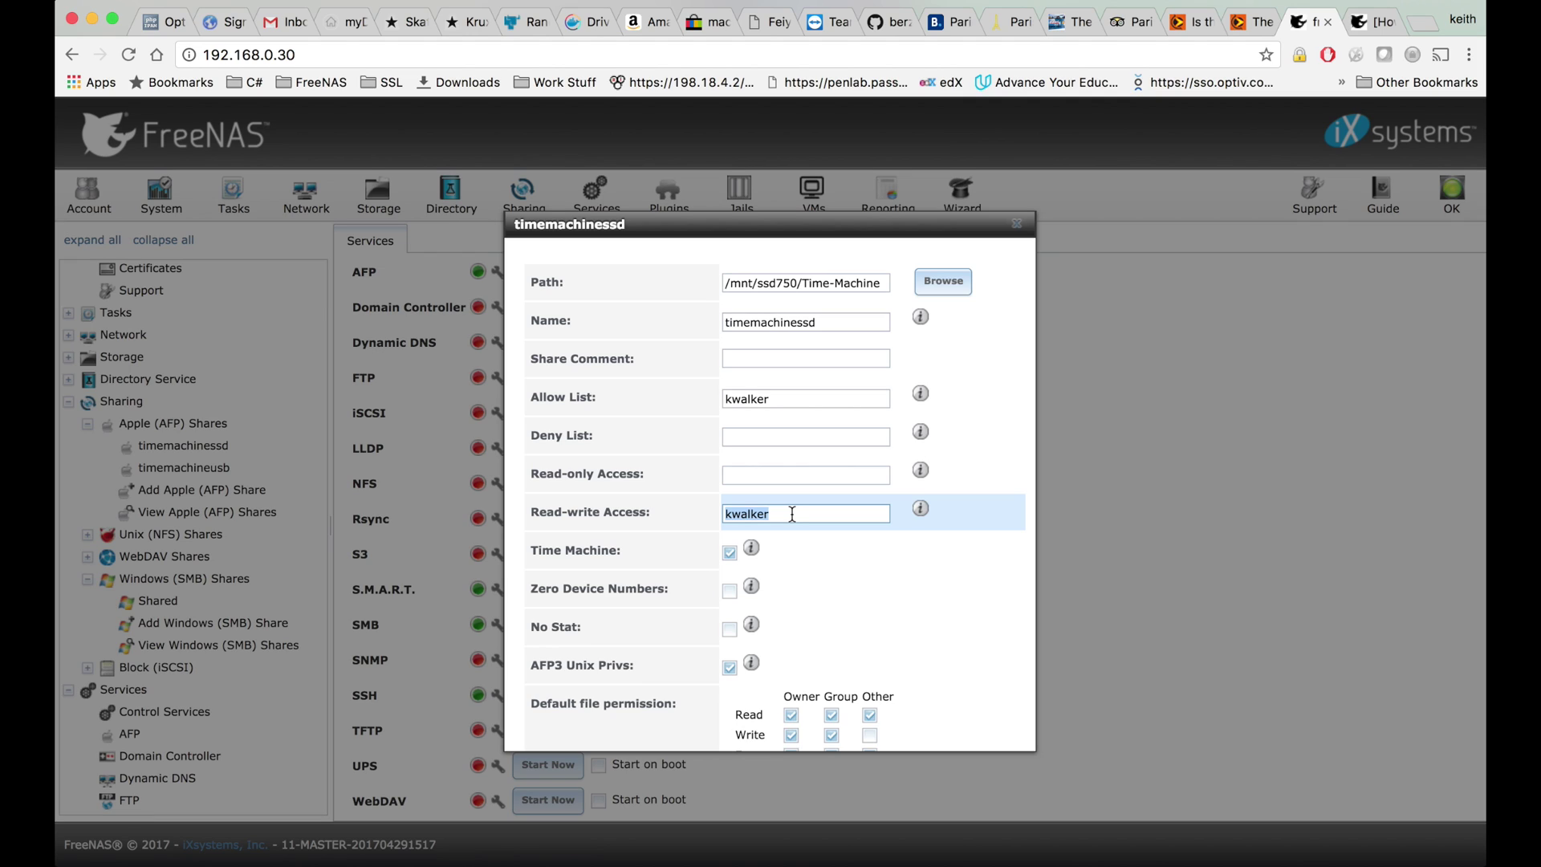
double_click(859, 283)
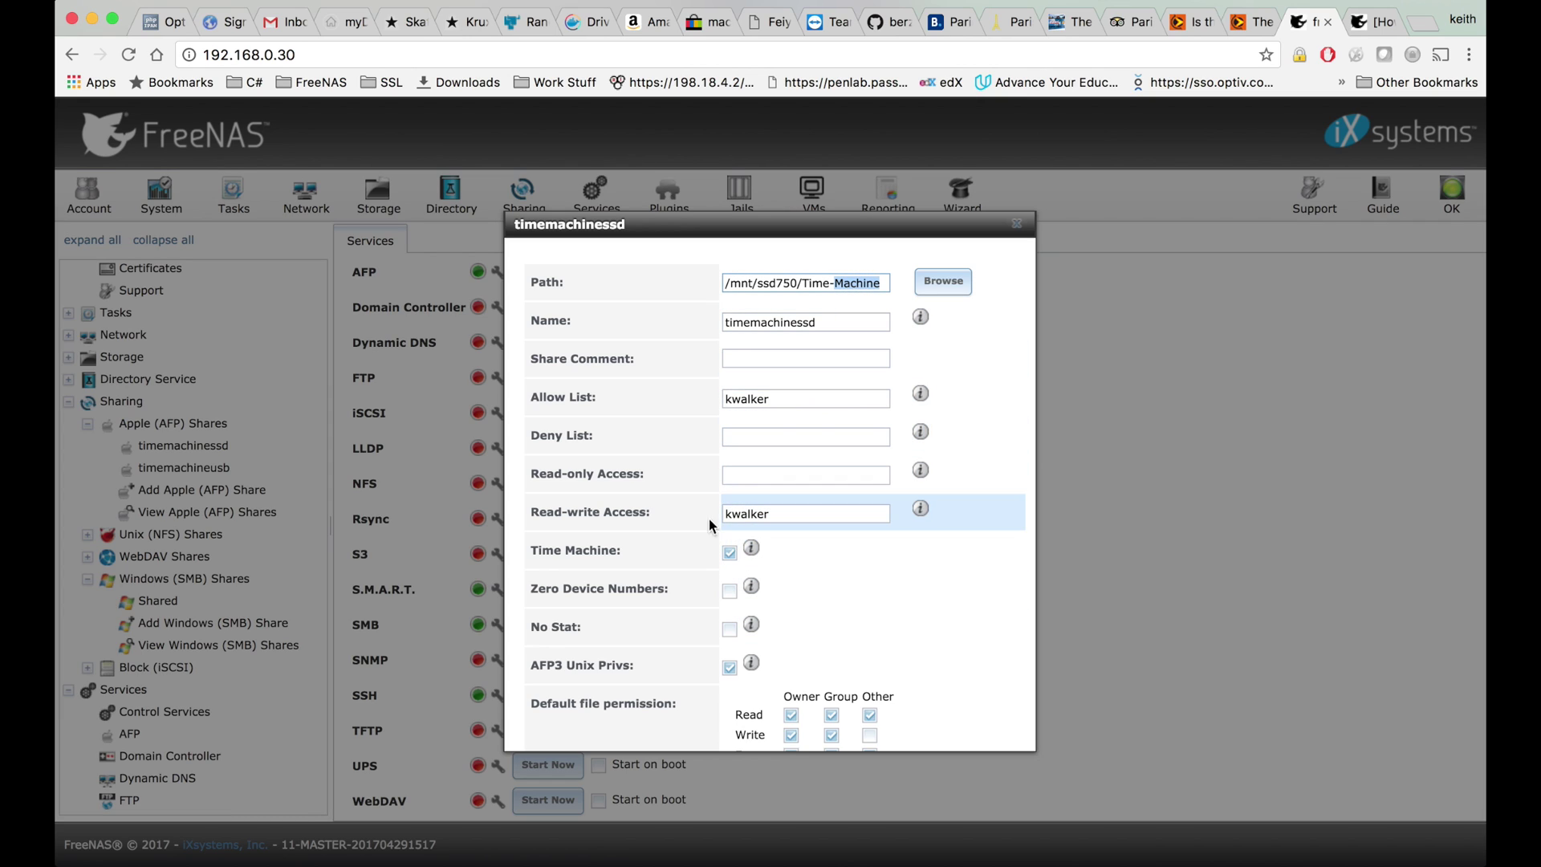
scroll(989, 532, down, 5)
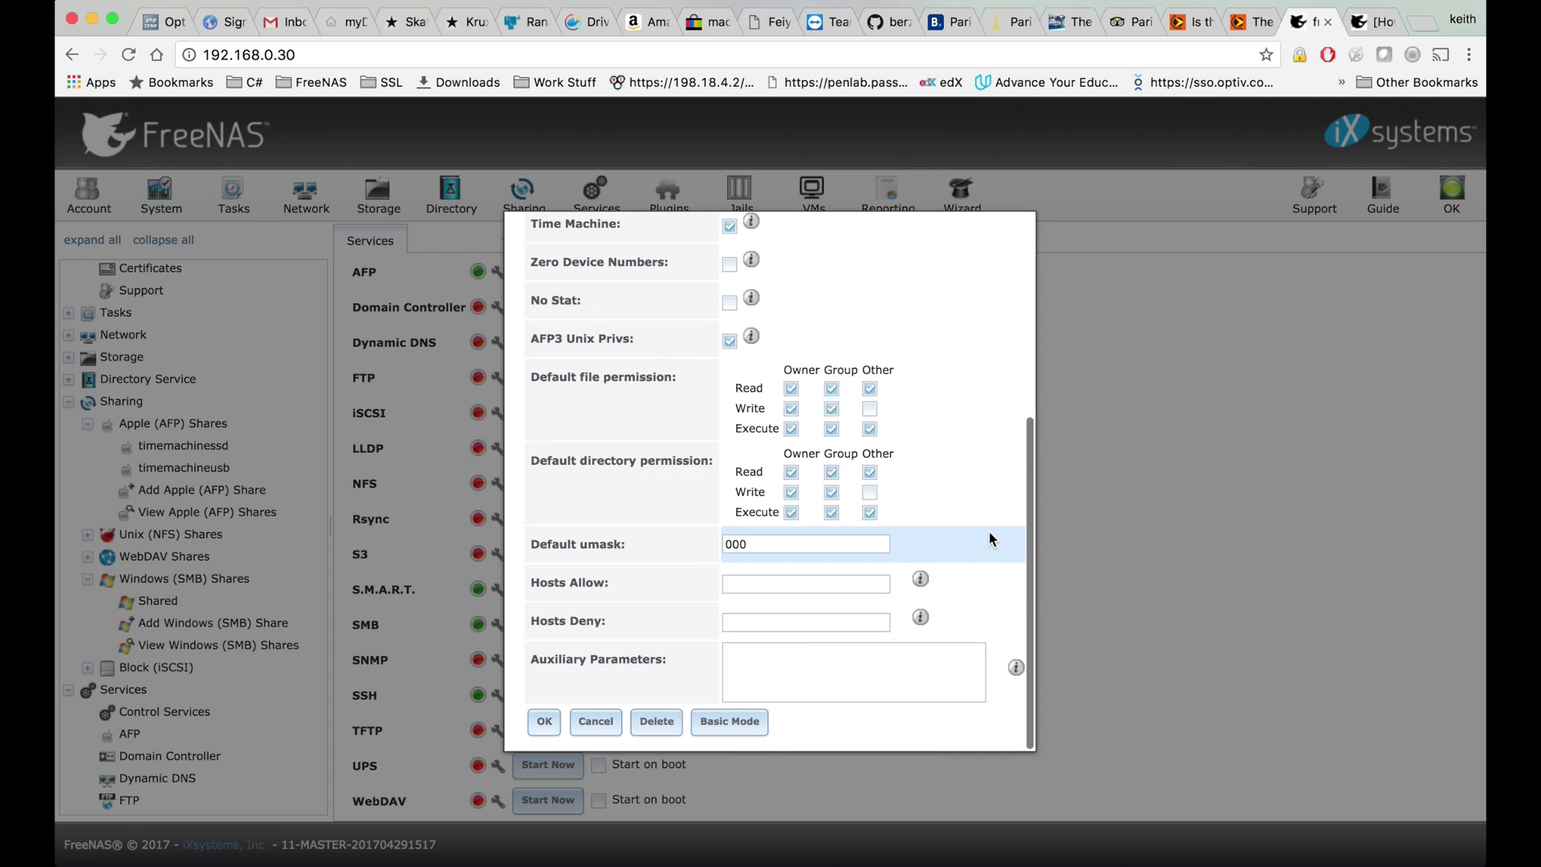
click(757, 542)
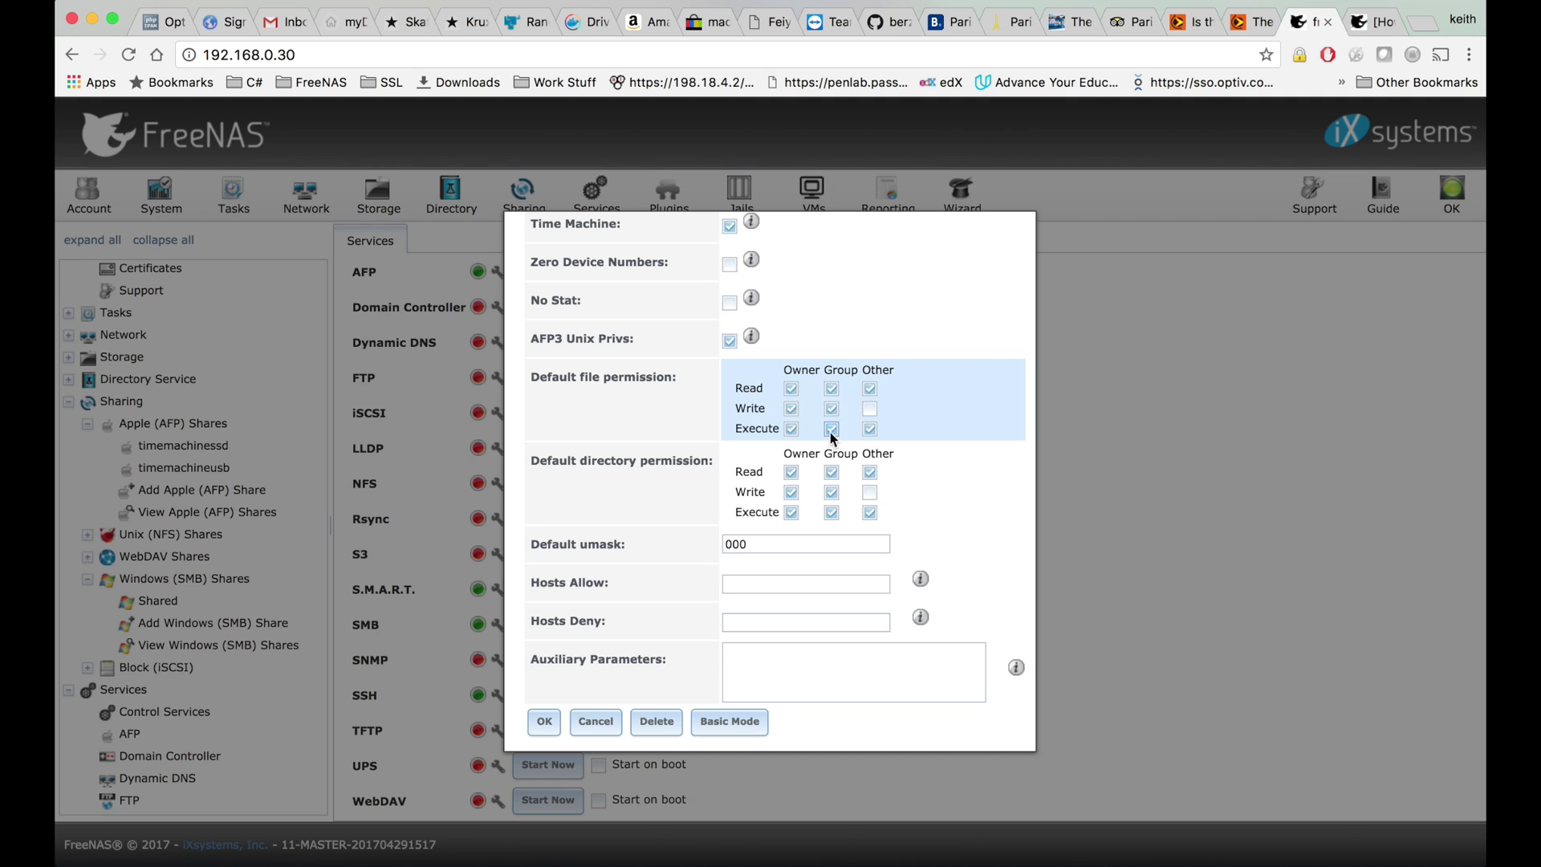
click(545, 722)
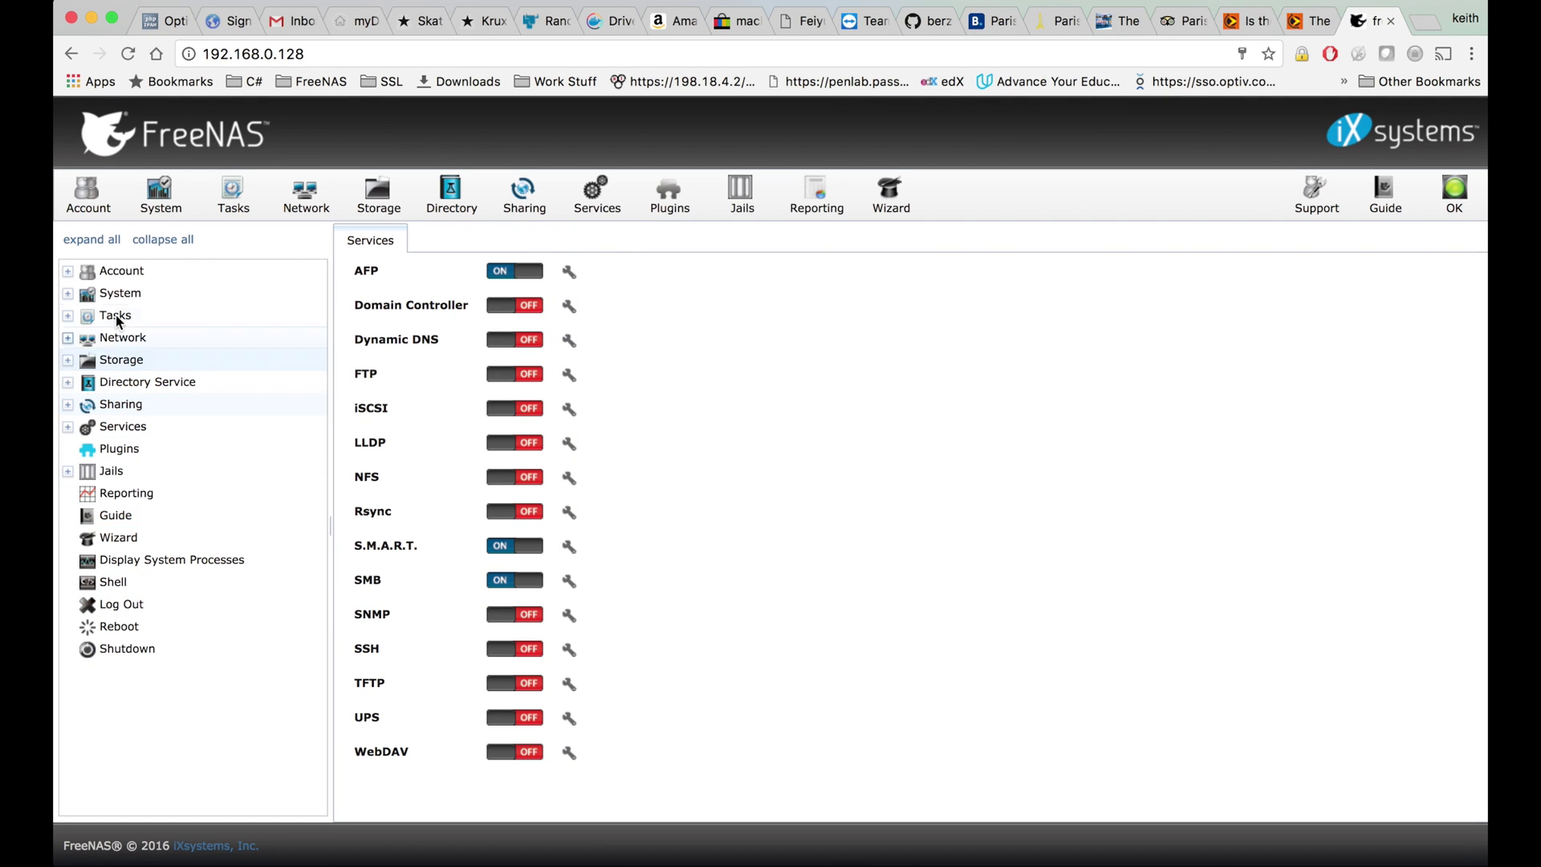
click(69, 294)
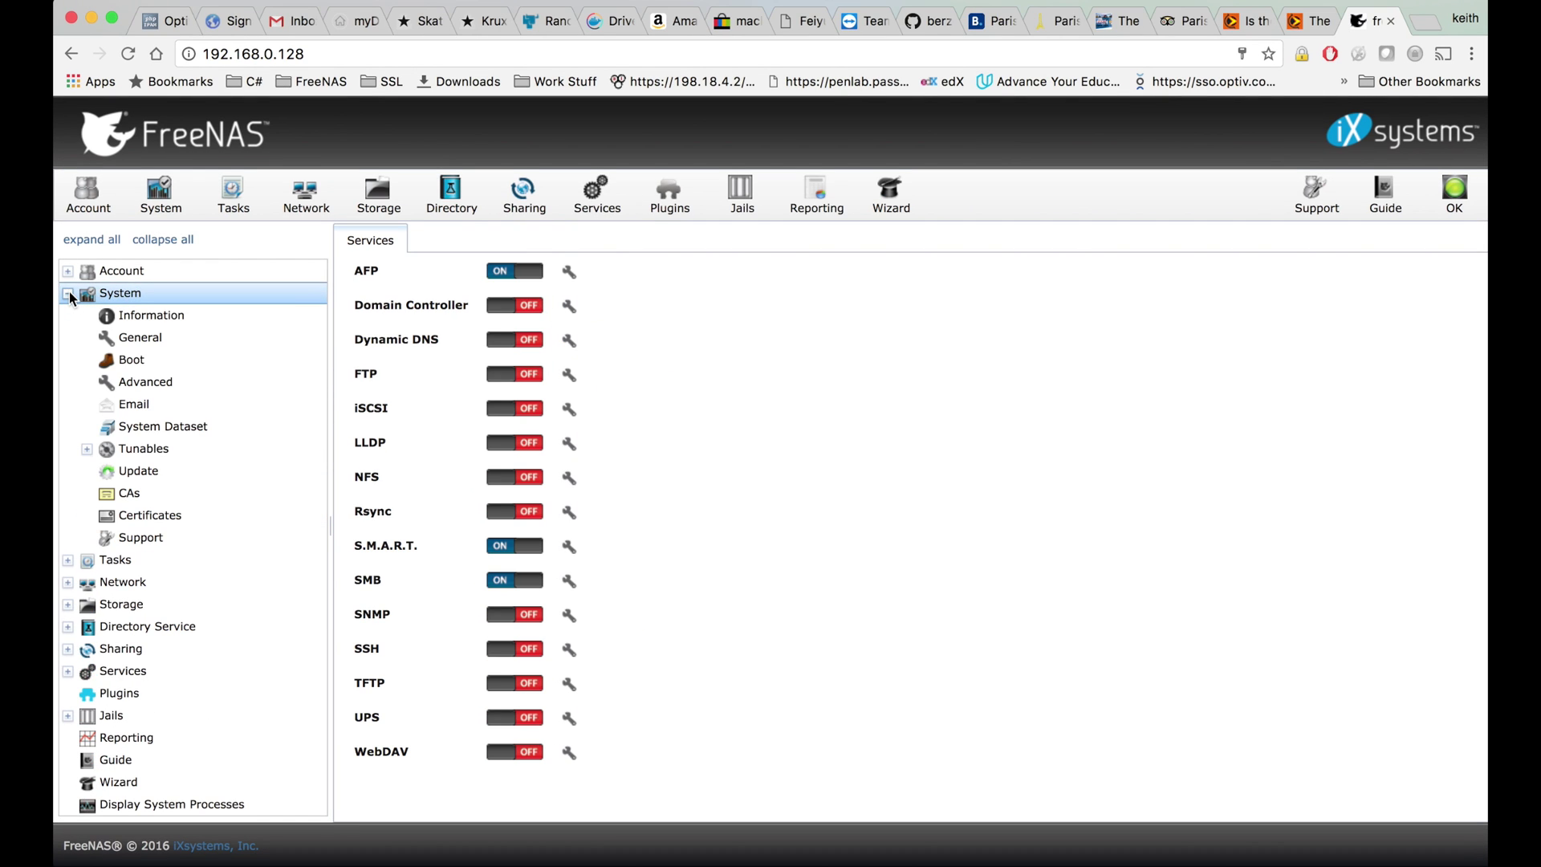
click(144, 470)
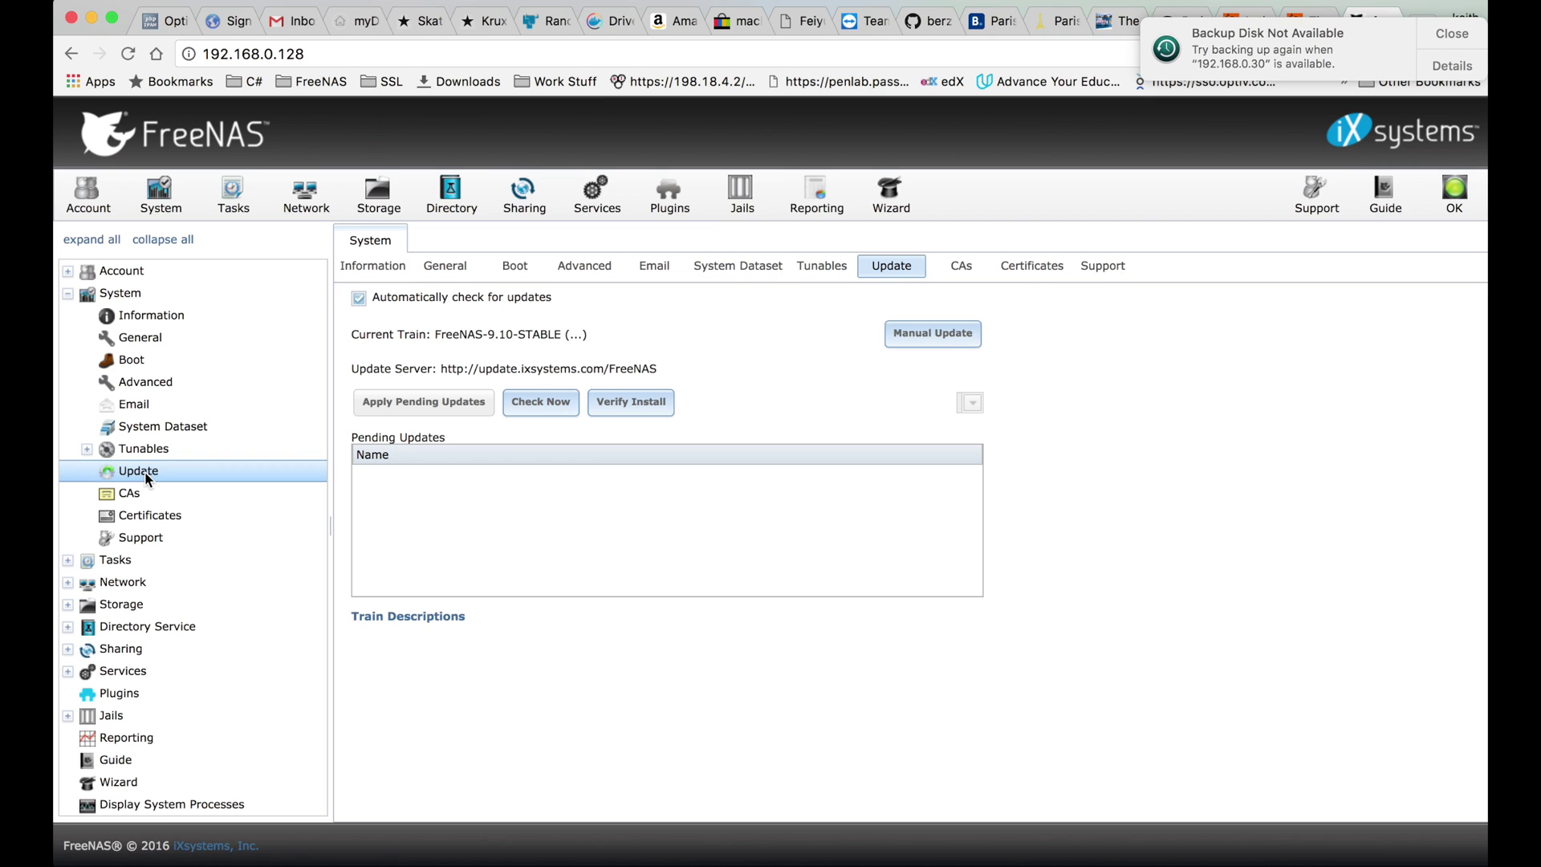
click(1454, 35)
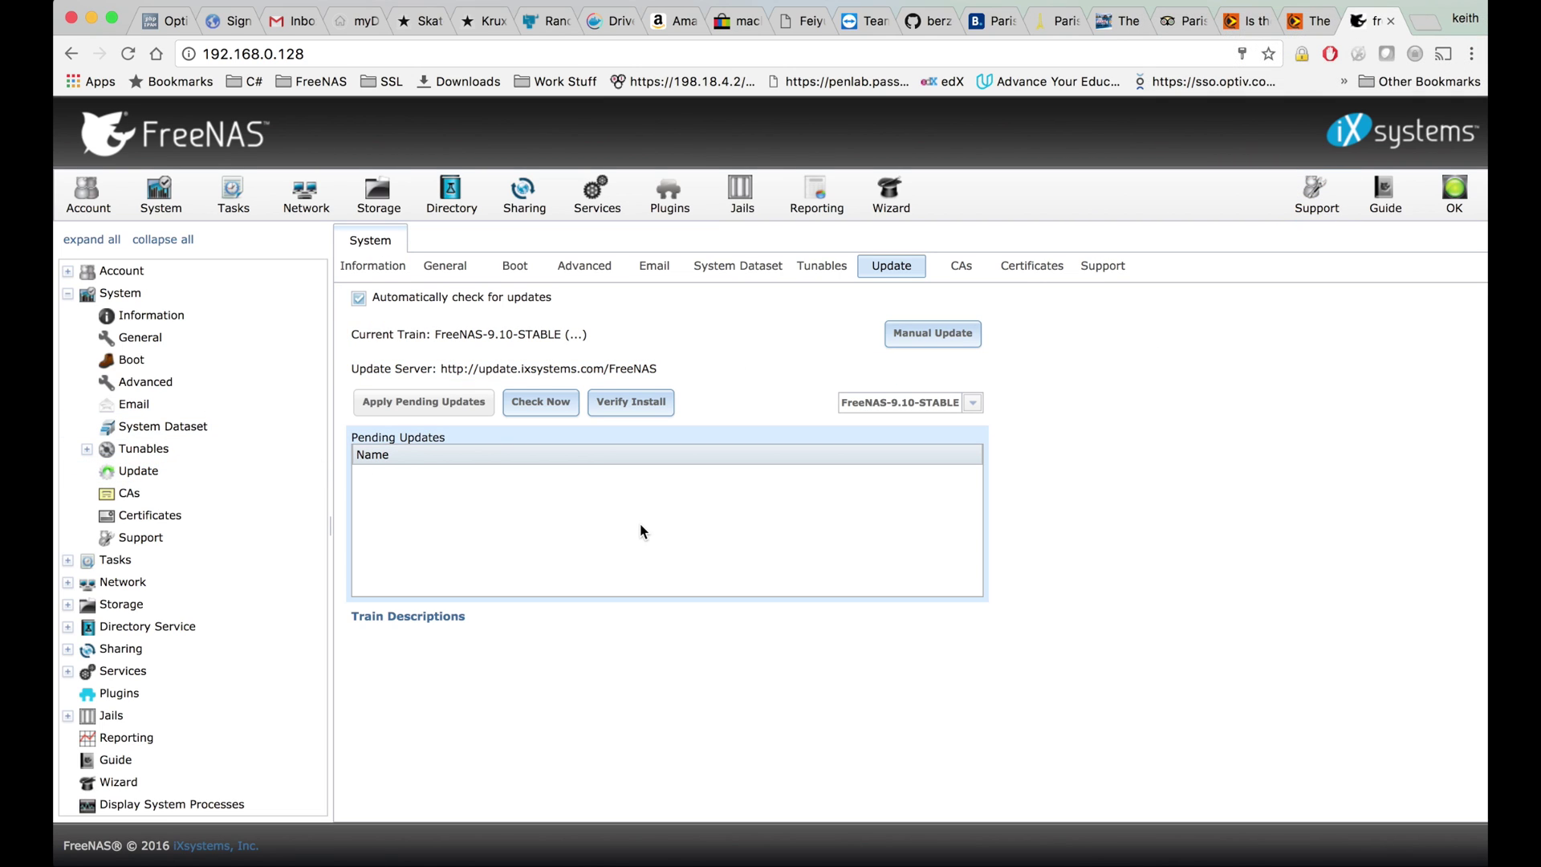
click(973, 402)
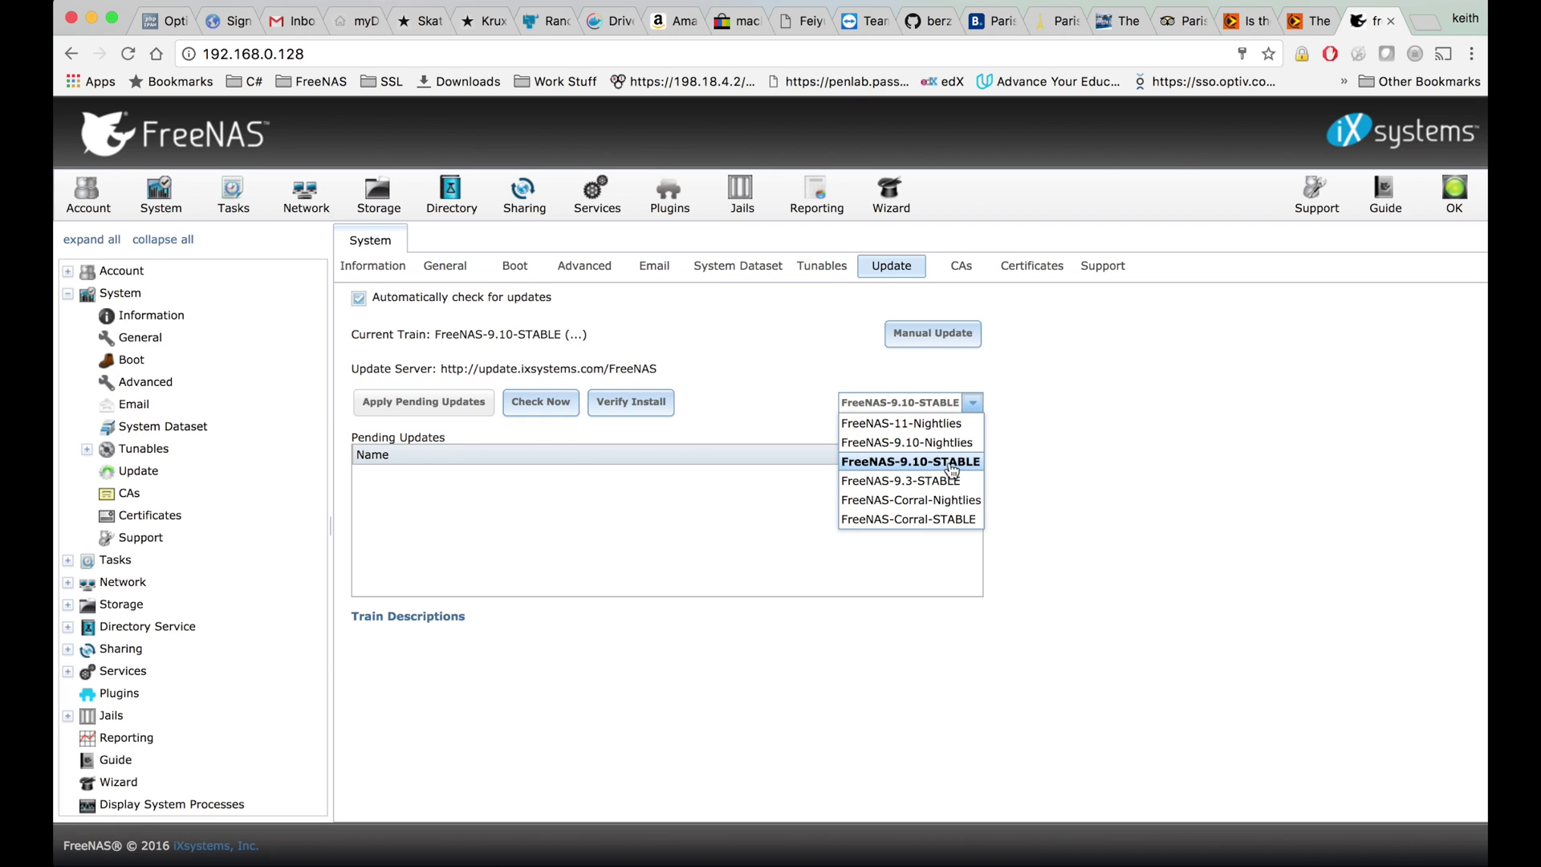
click(950, 442)
click(501, 521)
click(543, 401)
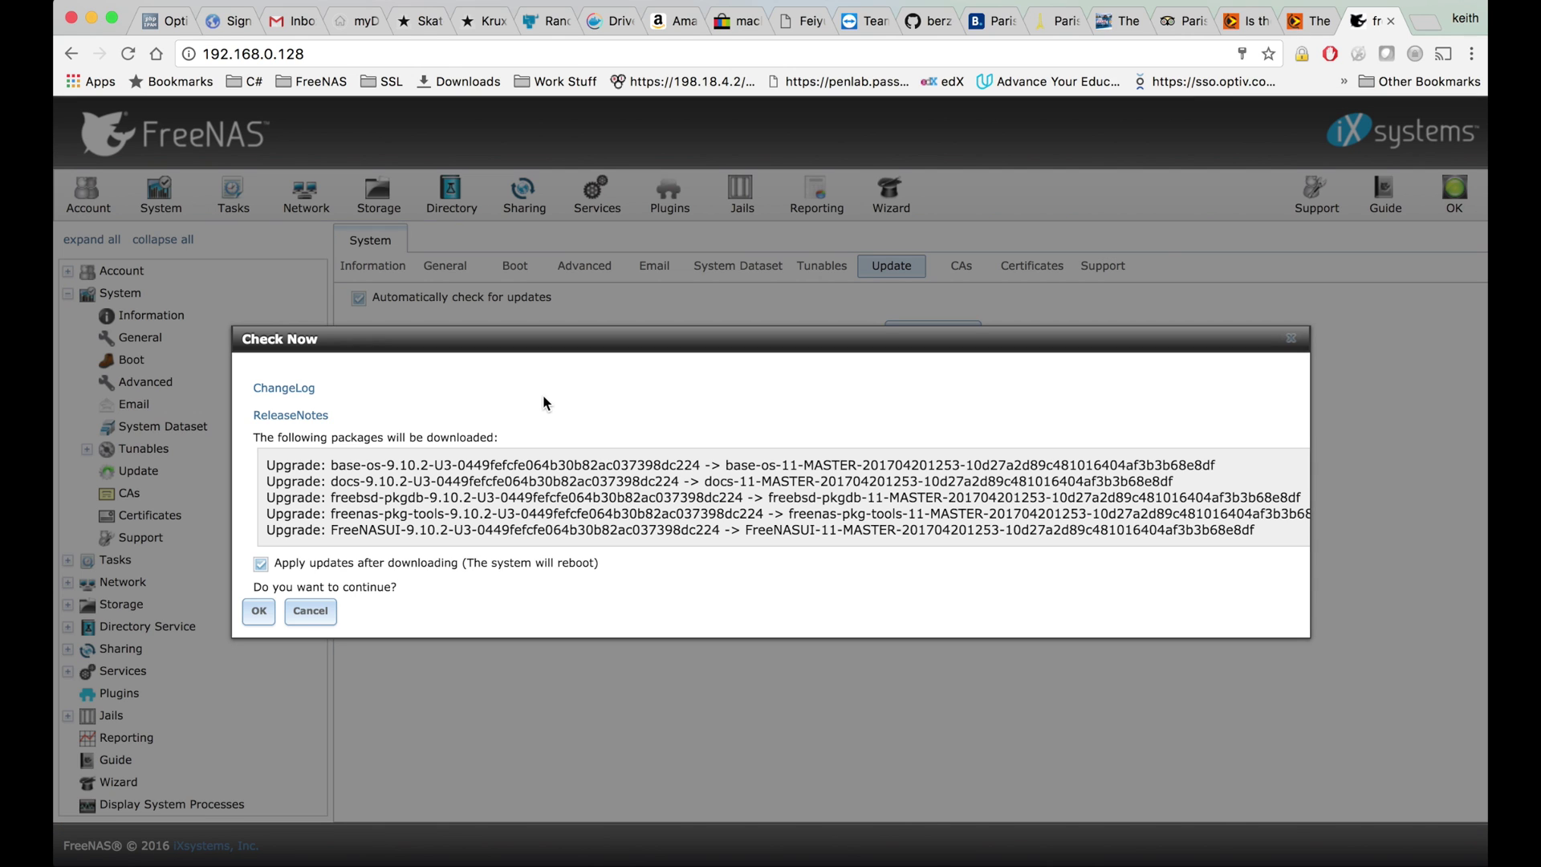
click(258, 612)
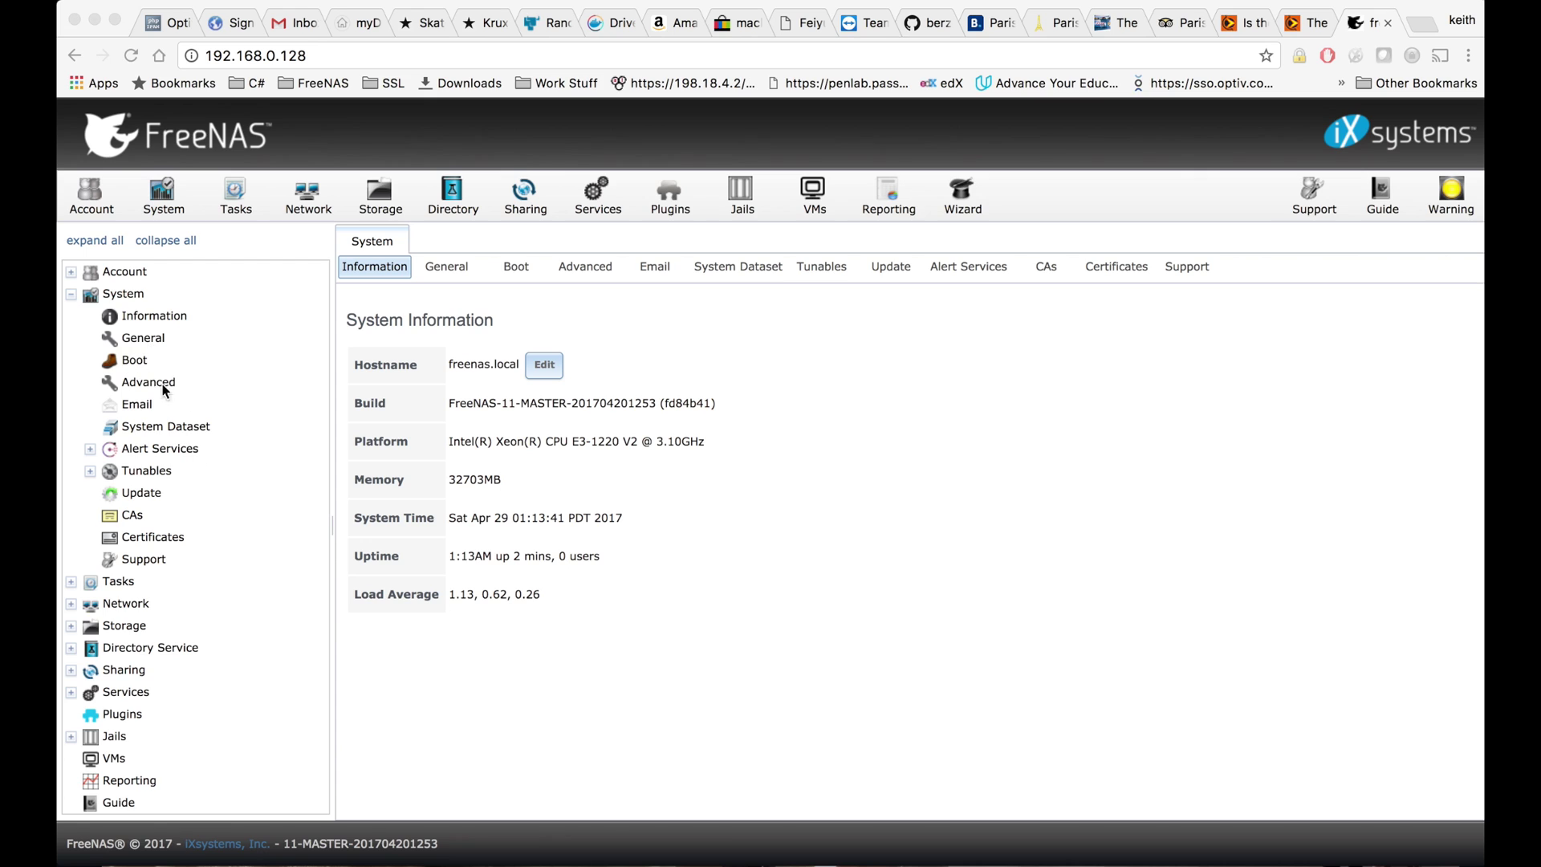
Collapse System and open the Network Interfaces list.
scroll(199, 555, down, 3)
scroll(199, 556, up, 3)
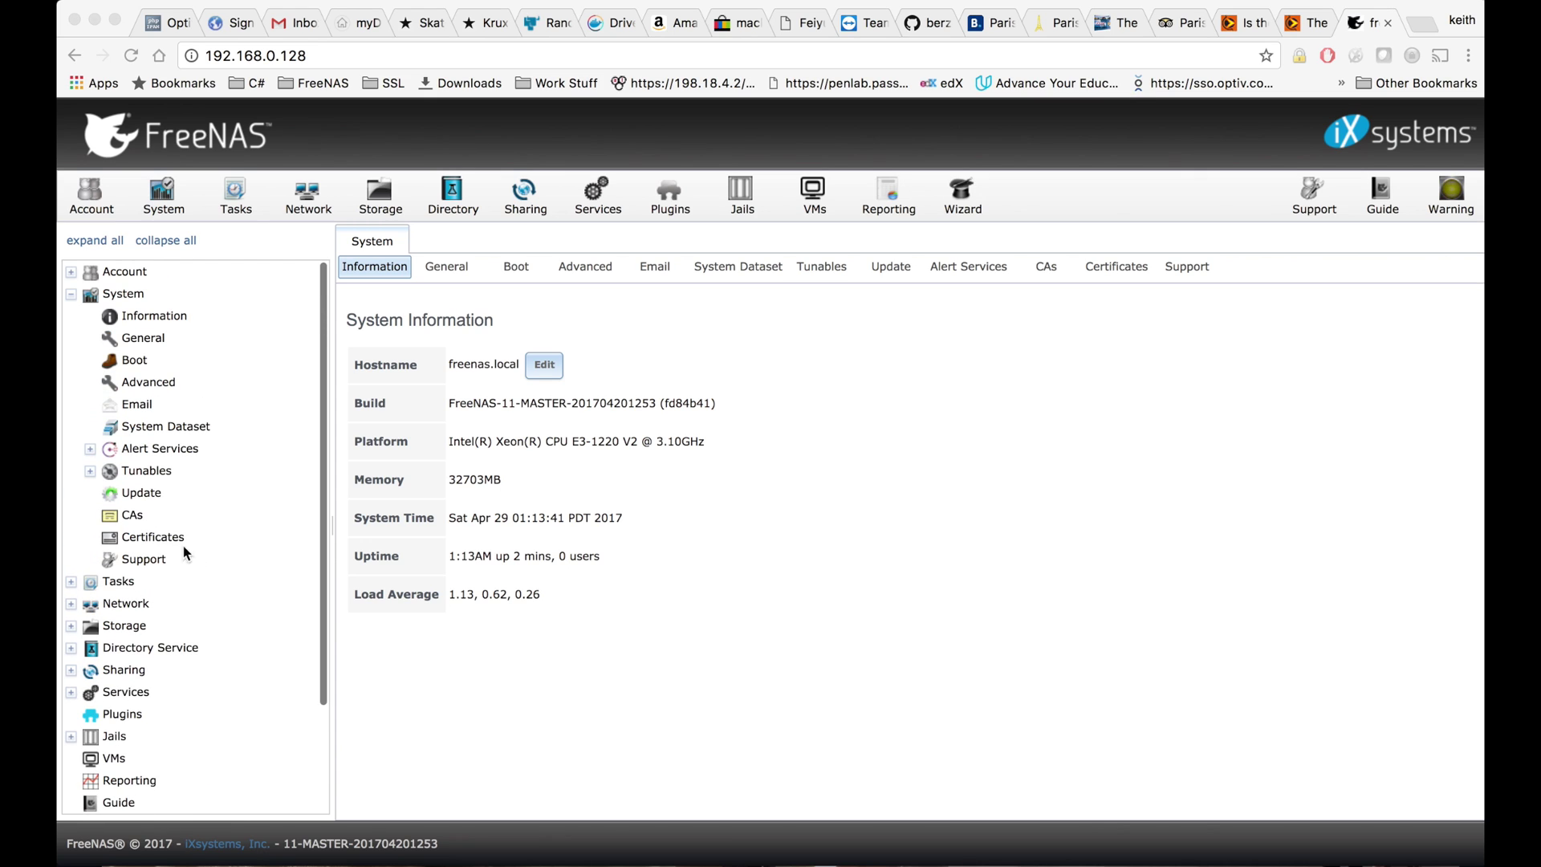
click(67, 292)
click(68, 292)
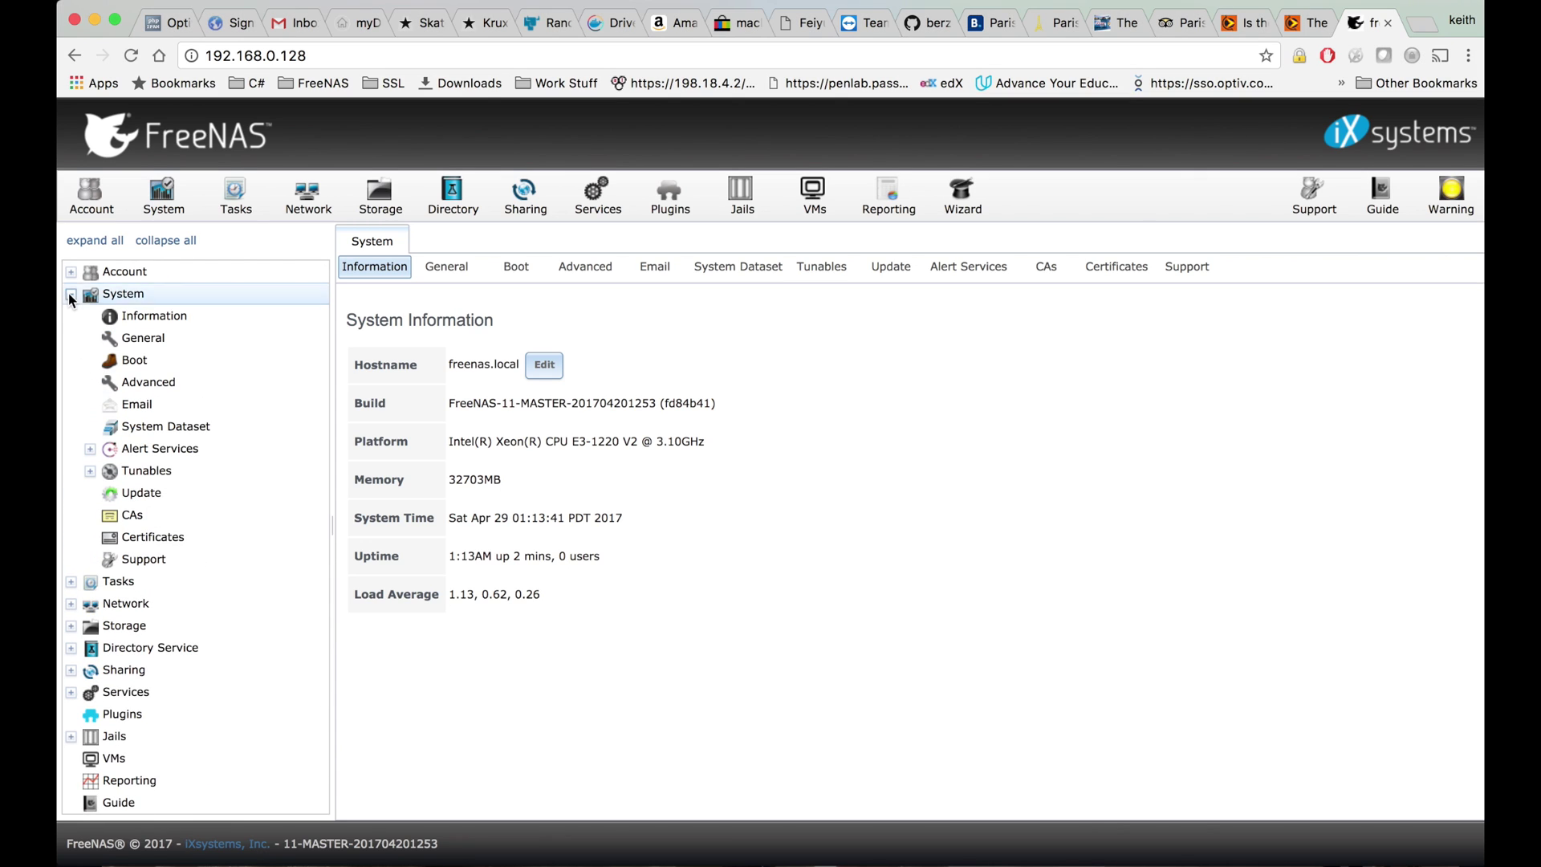
click(200, 466)
click(120, 338)
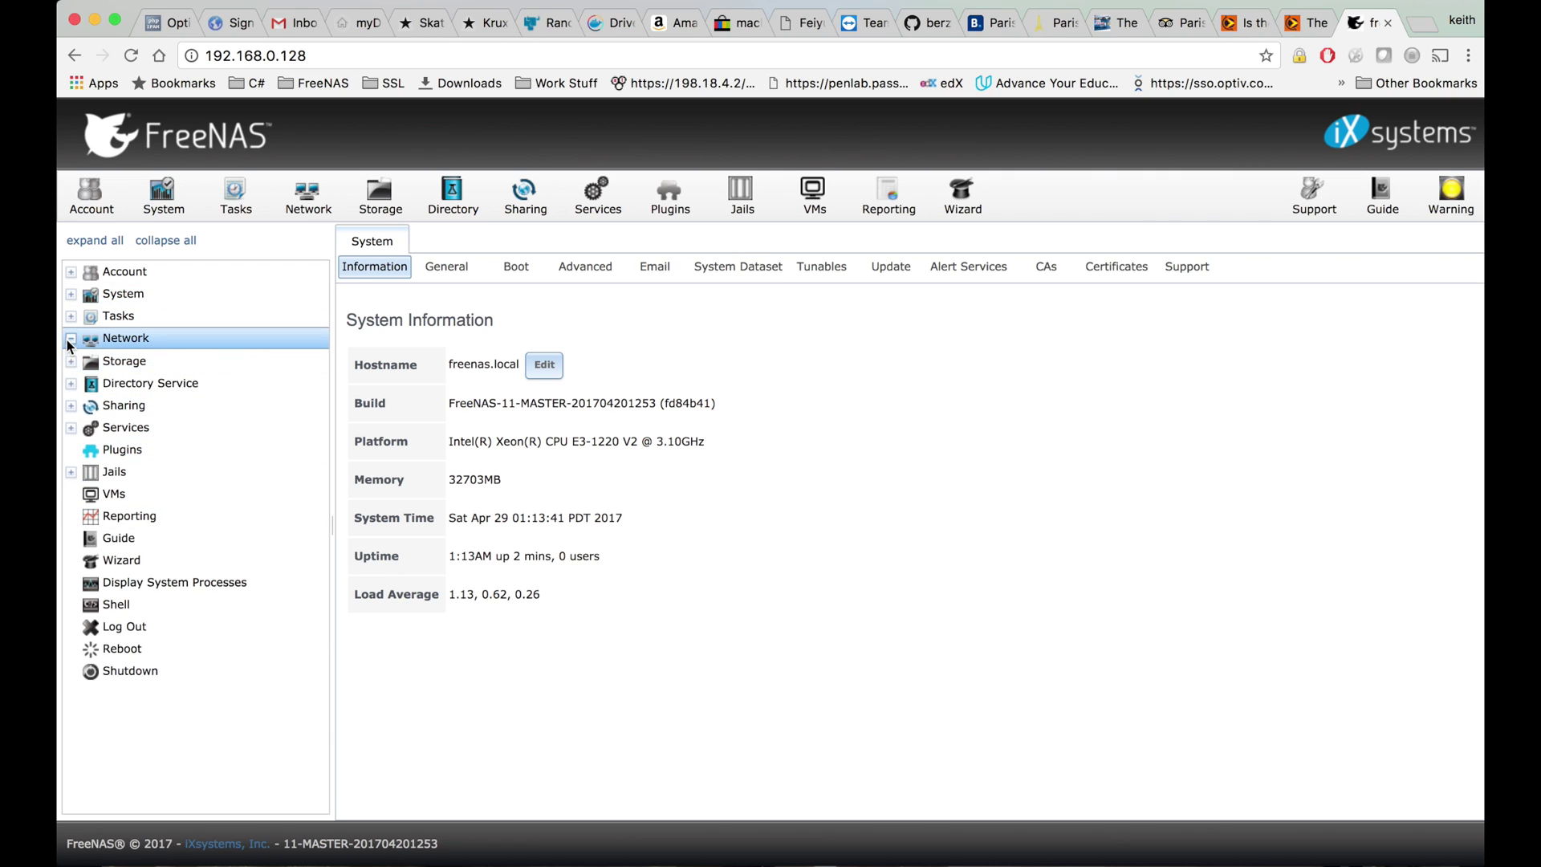
click(146, 382)
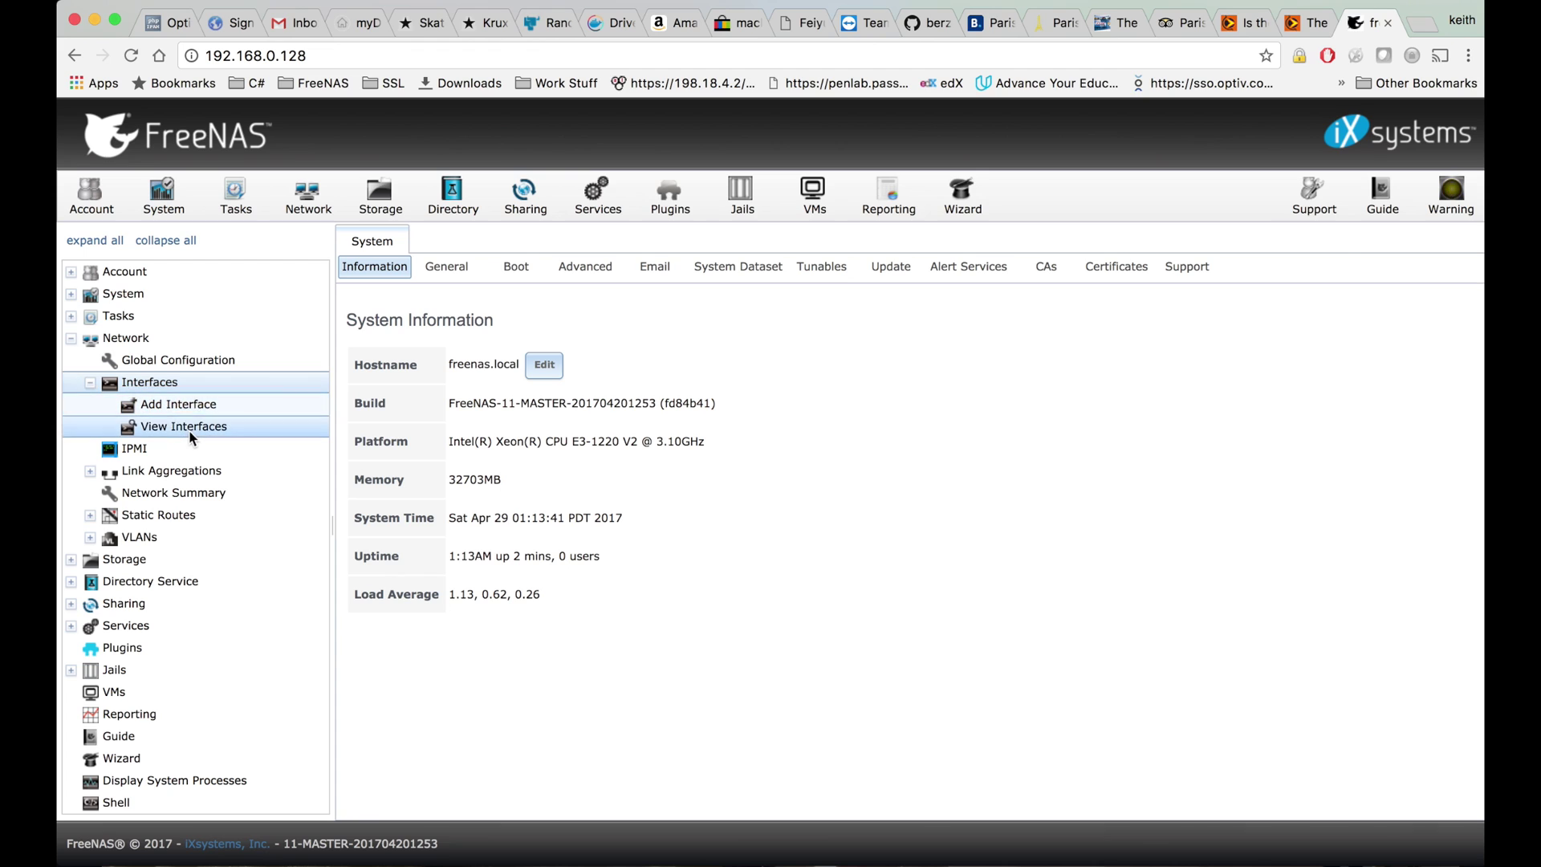
click(191, 427)
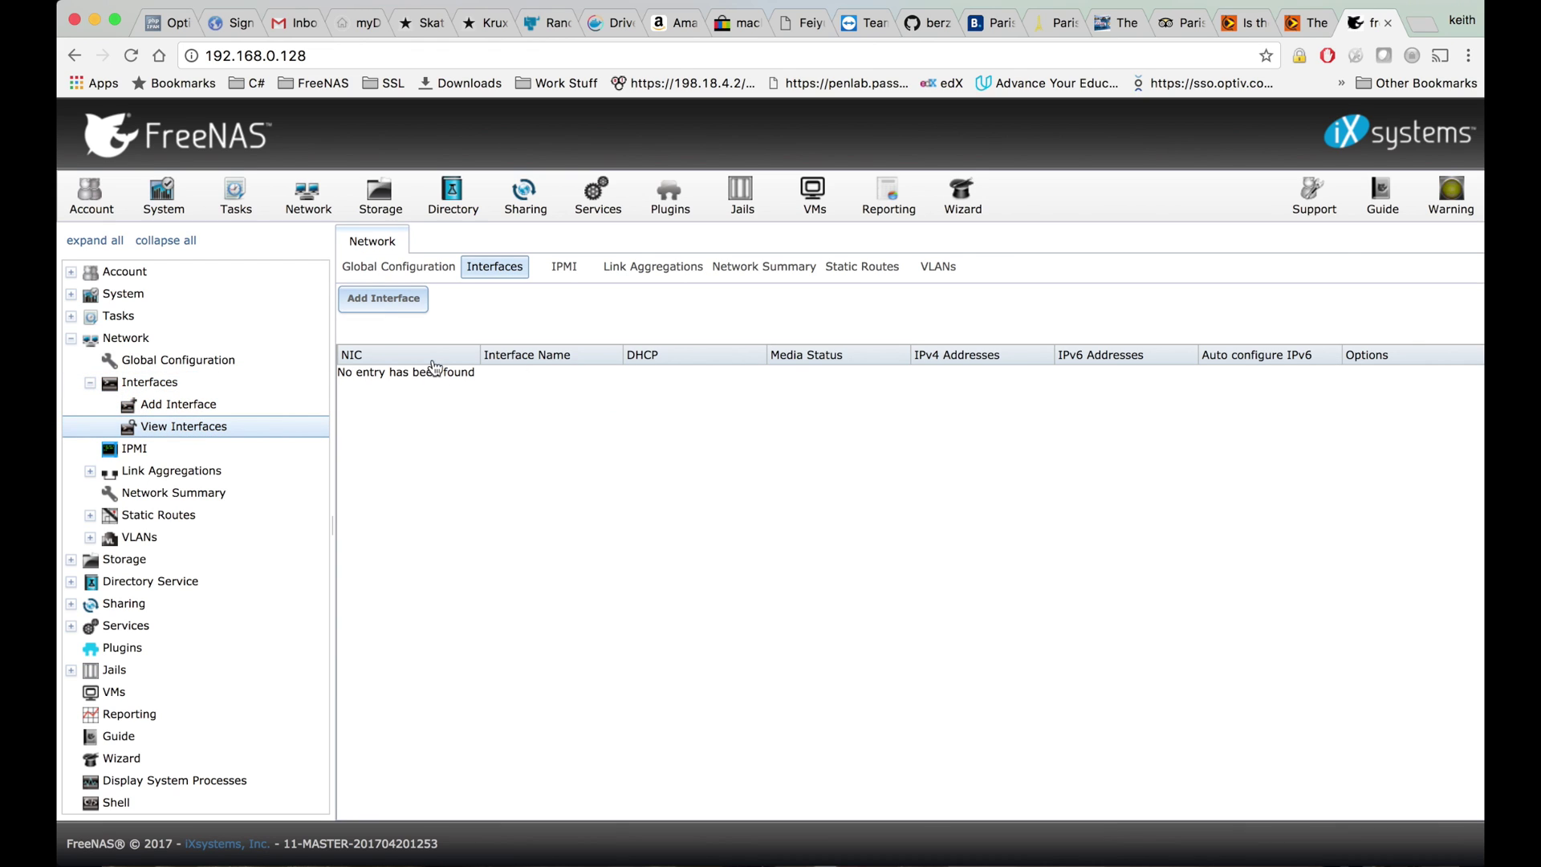
Add interface em0 with static IPv4 192.168.0.30 and a /24 netmask, and save it.
click(389, 310)
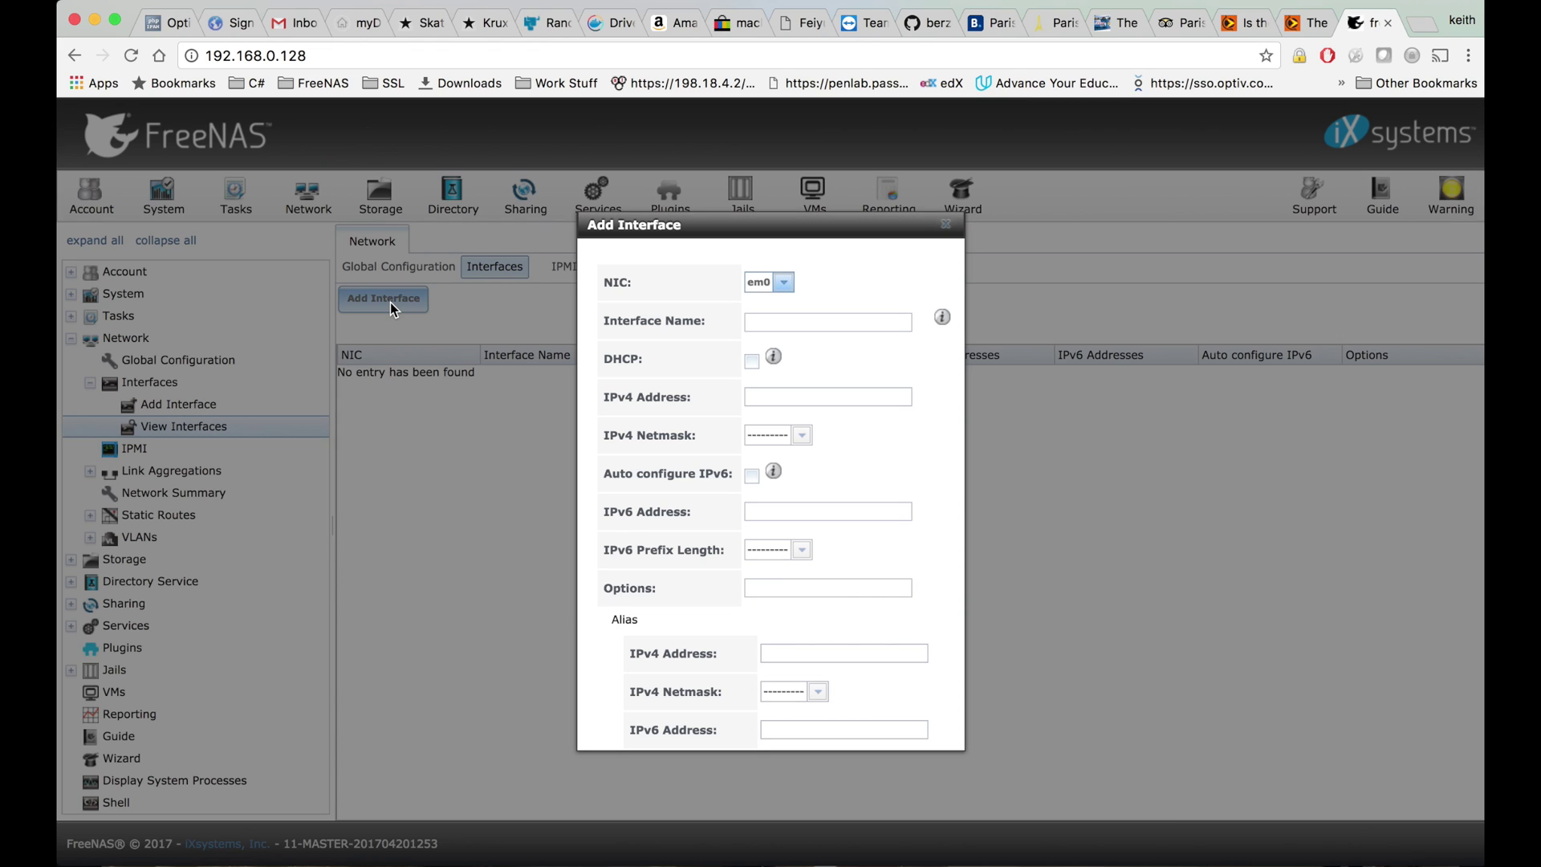
click(788, 286)
click(788, 286)
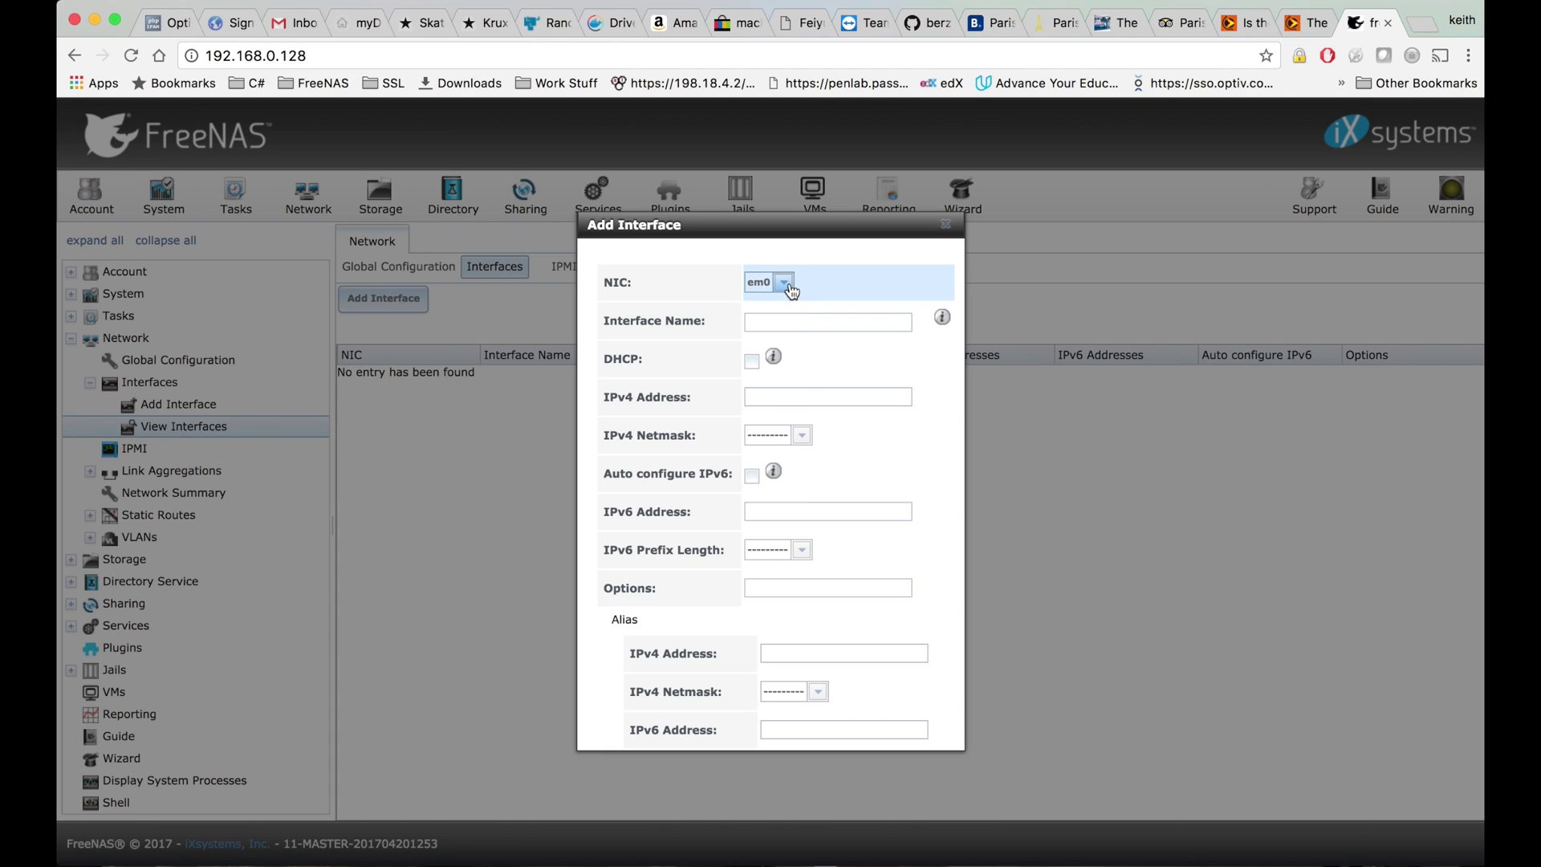
click(786, 321)
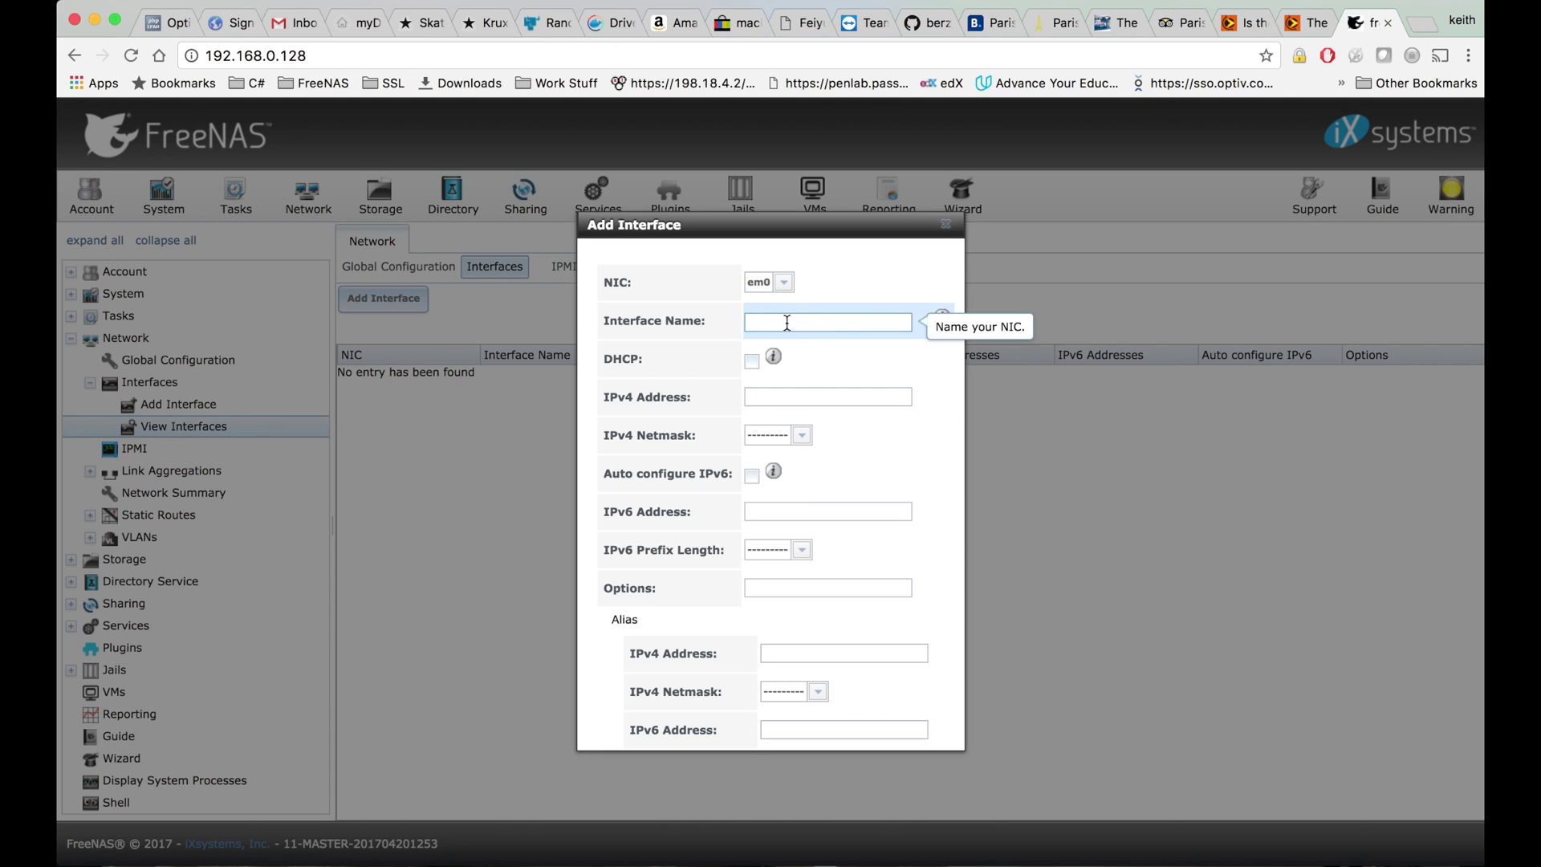
text(em0)
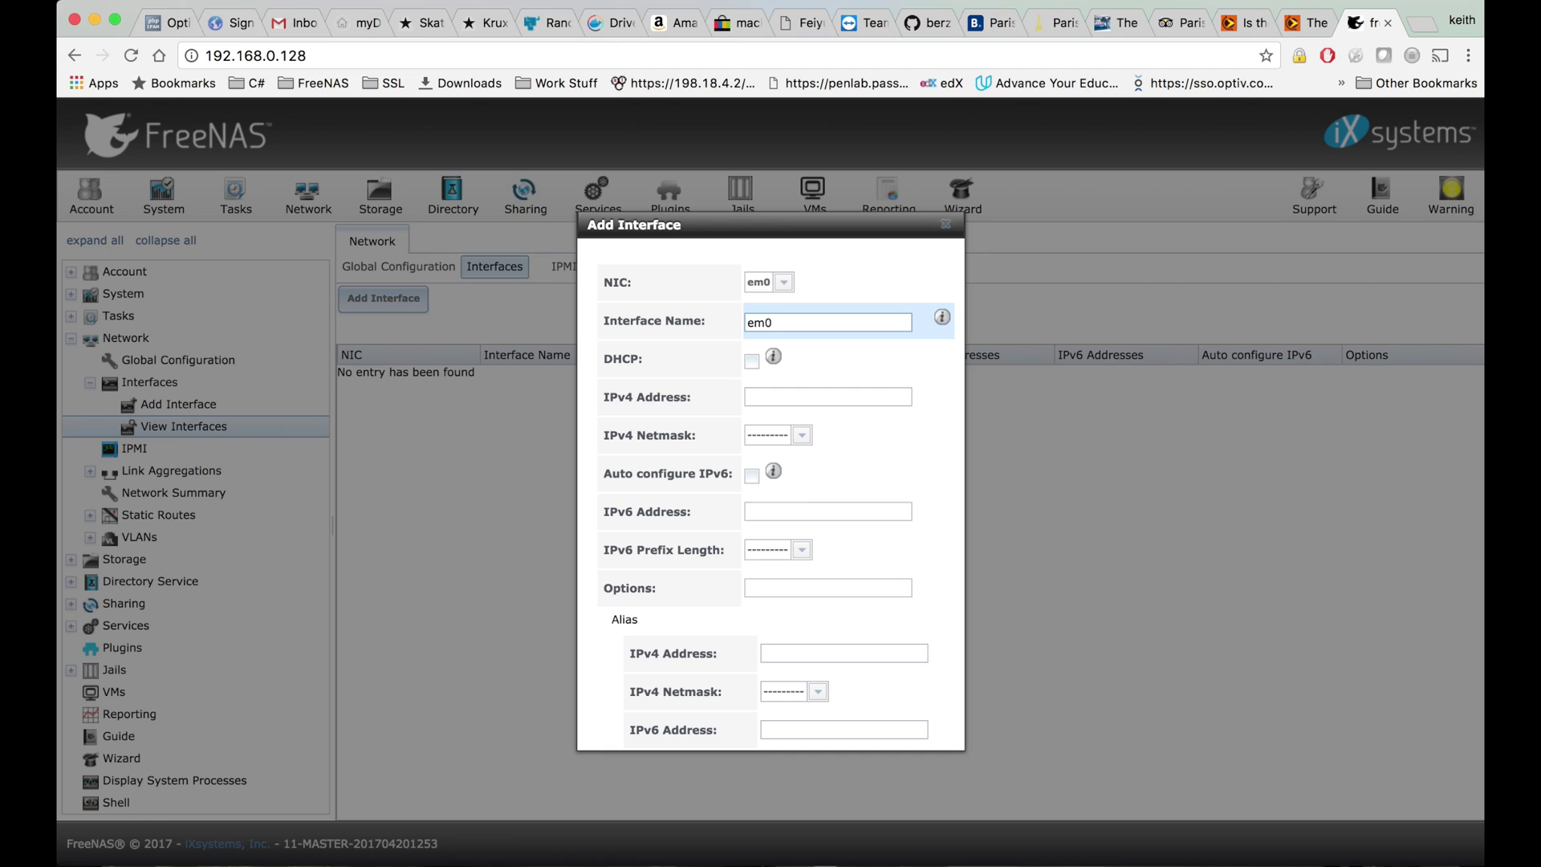
click(798, 395)
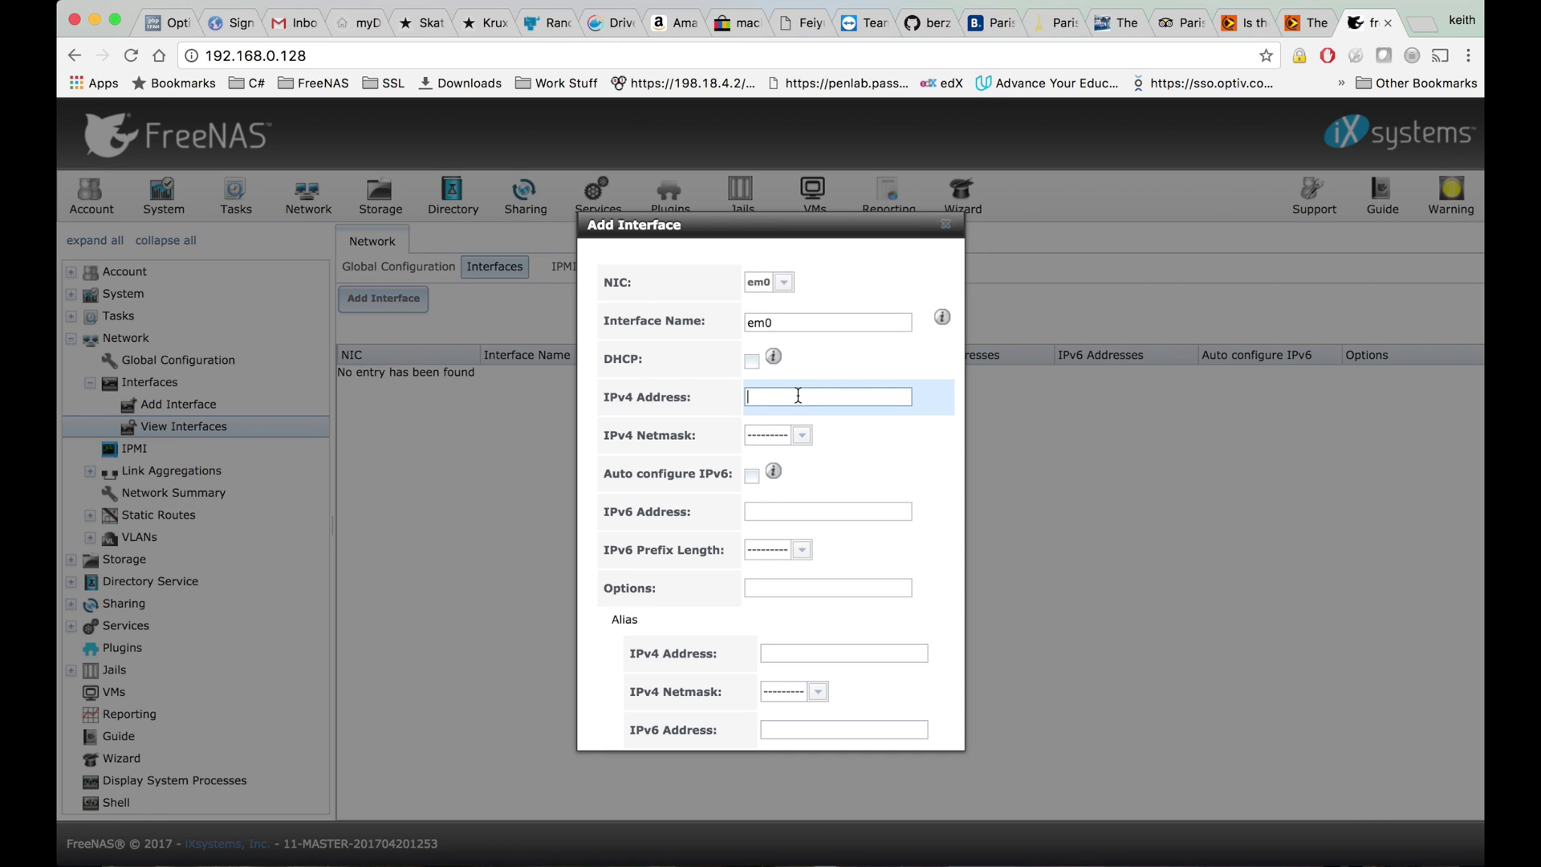
text(192.168.0.30)
click(803, 435)
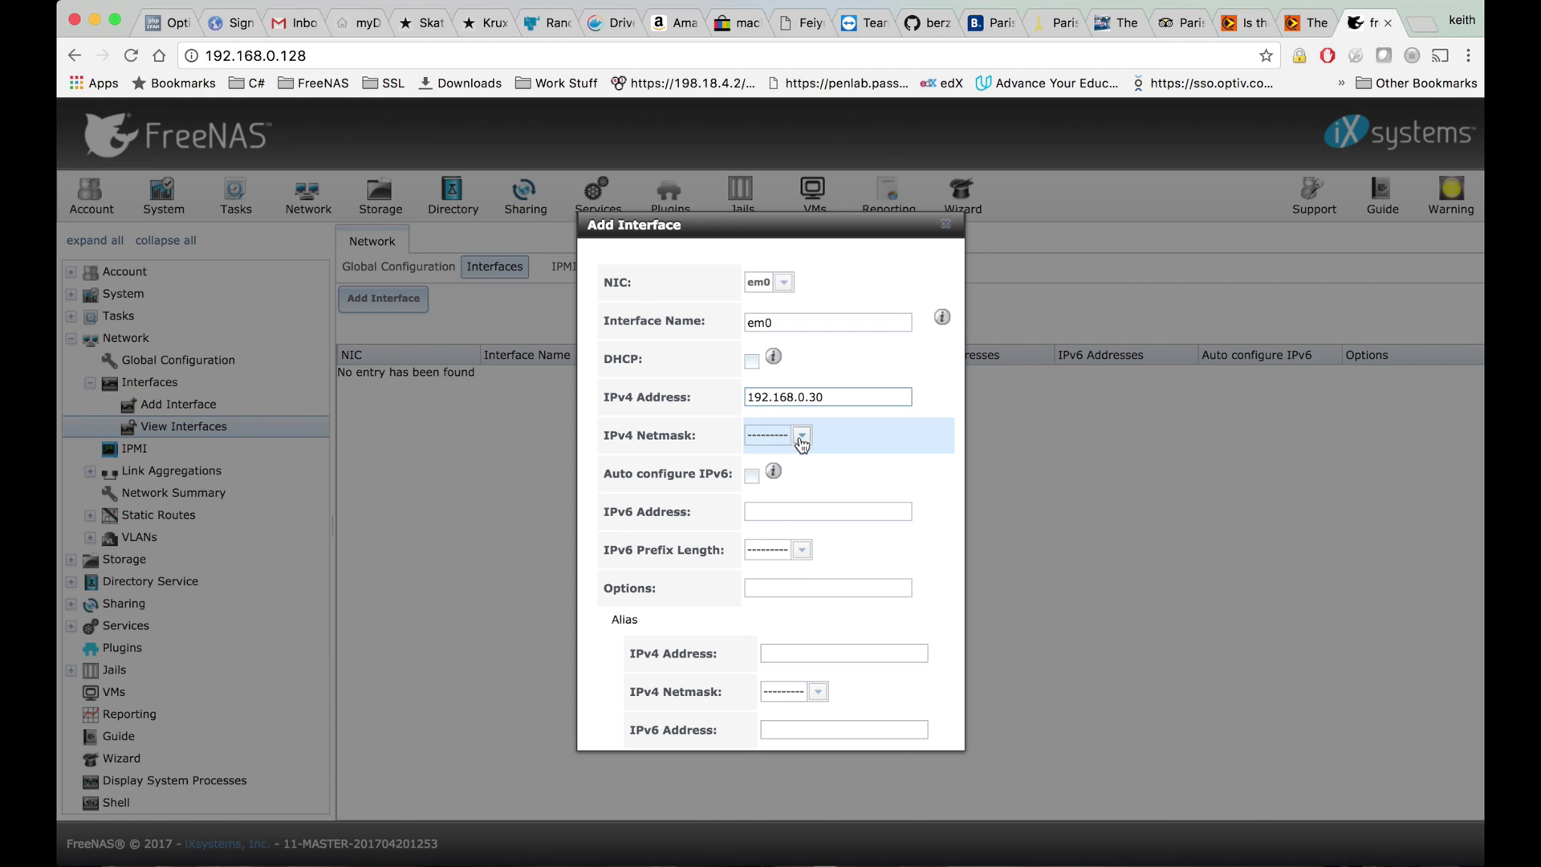
click(809, 626)
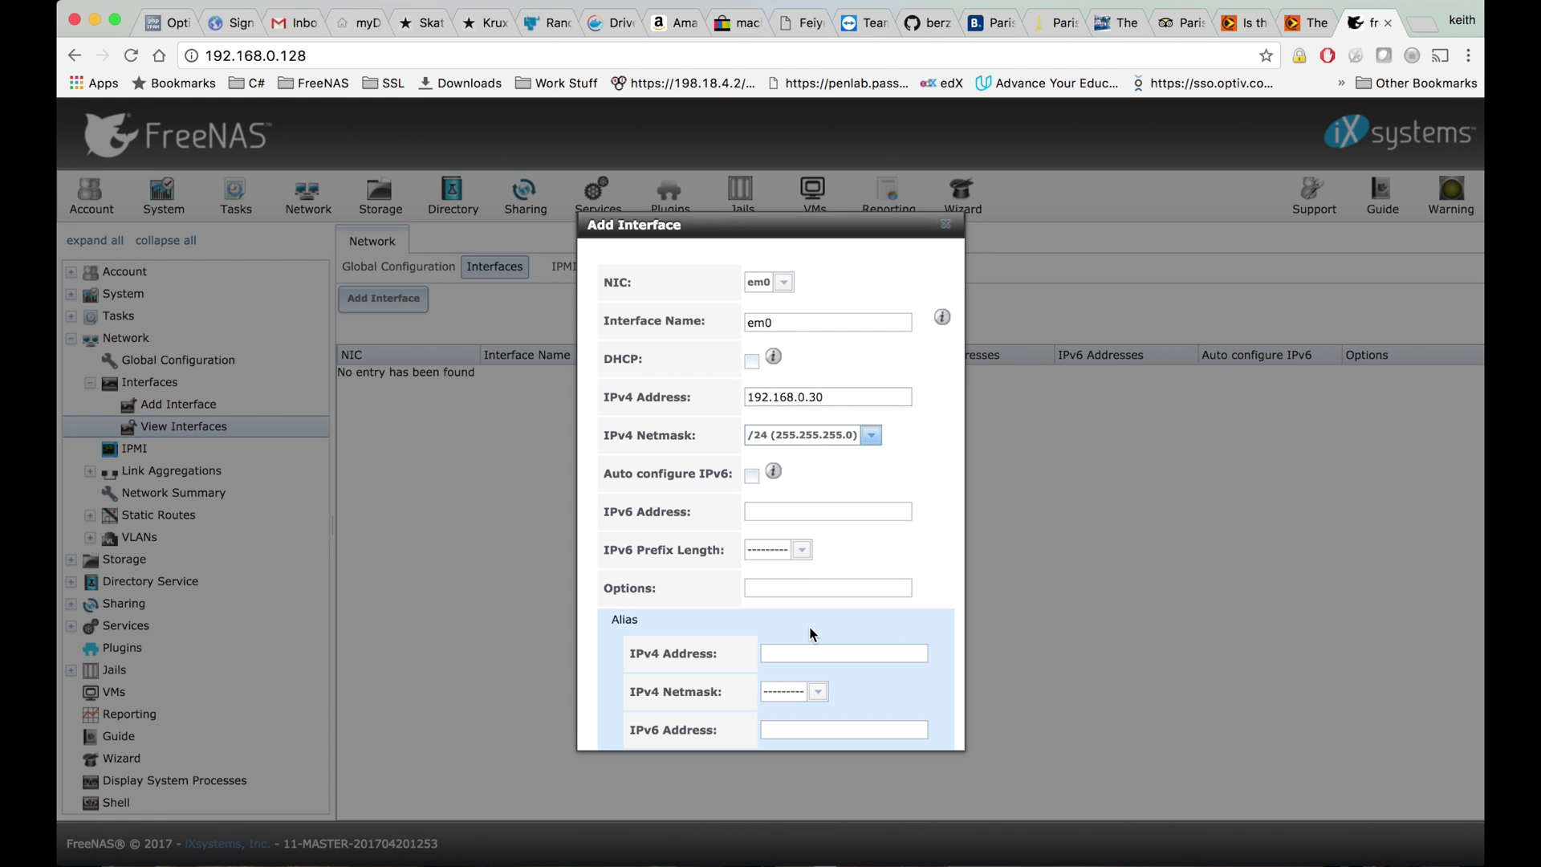
scroll(921, 470, down, 3)
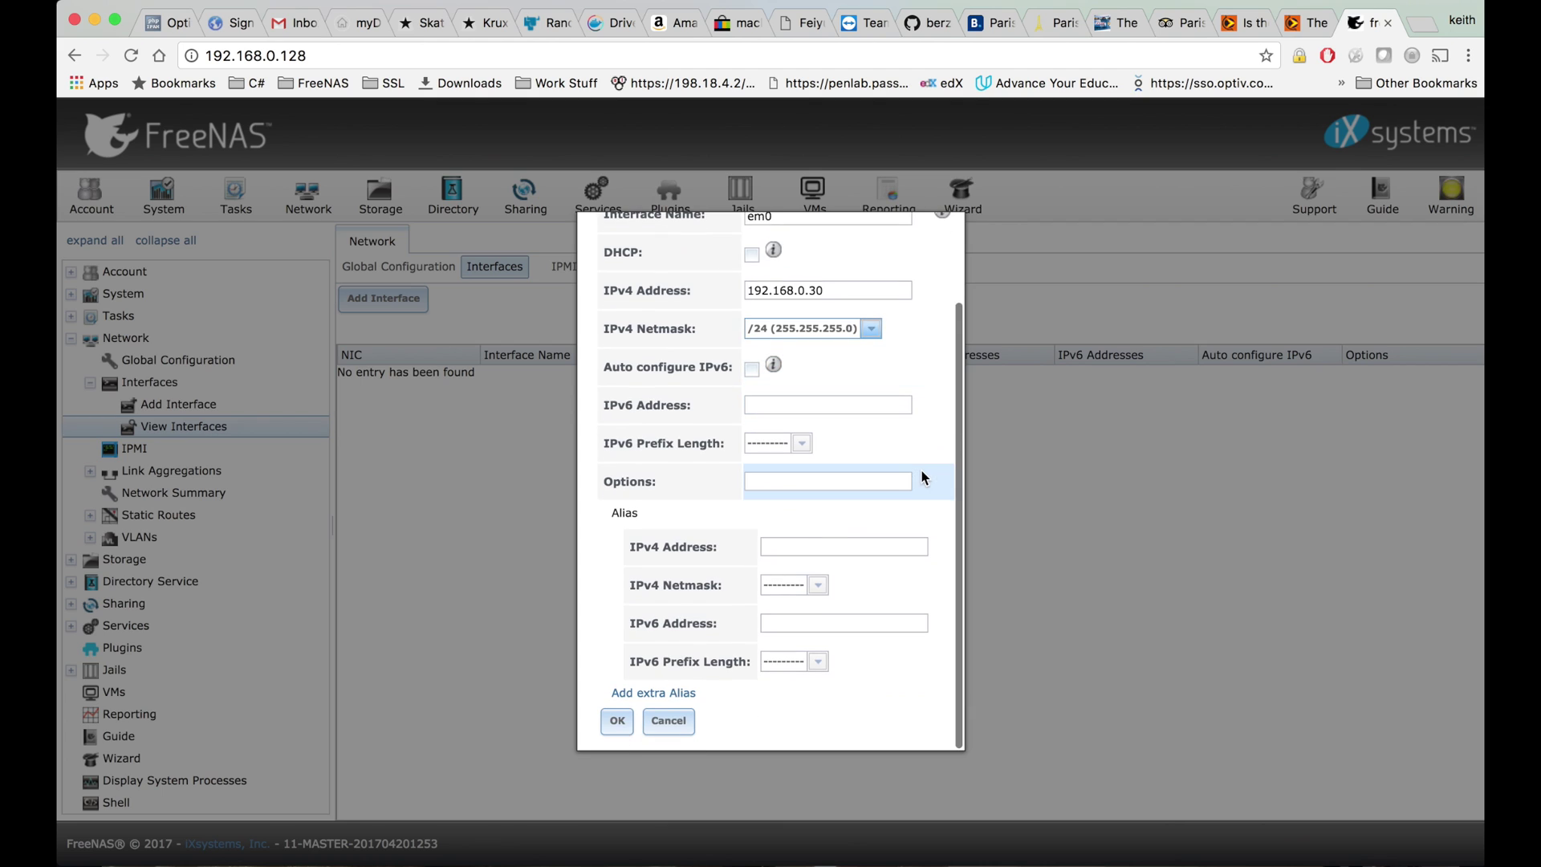
click(617, 720)
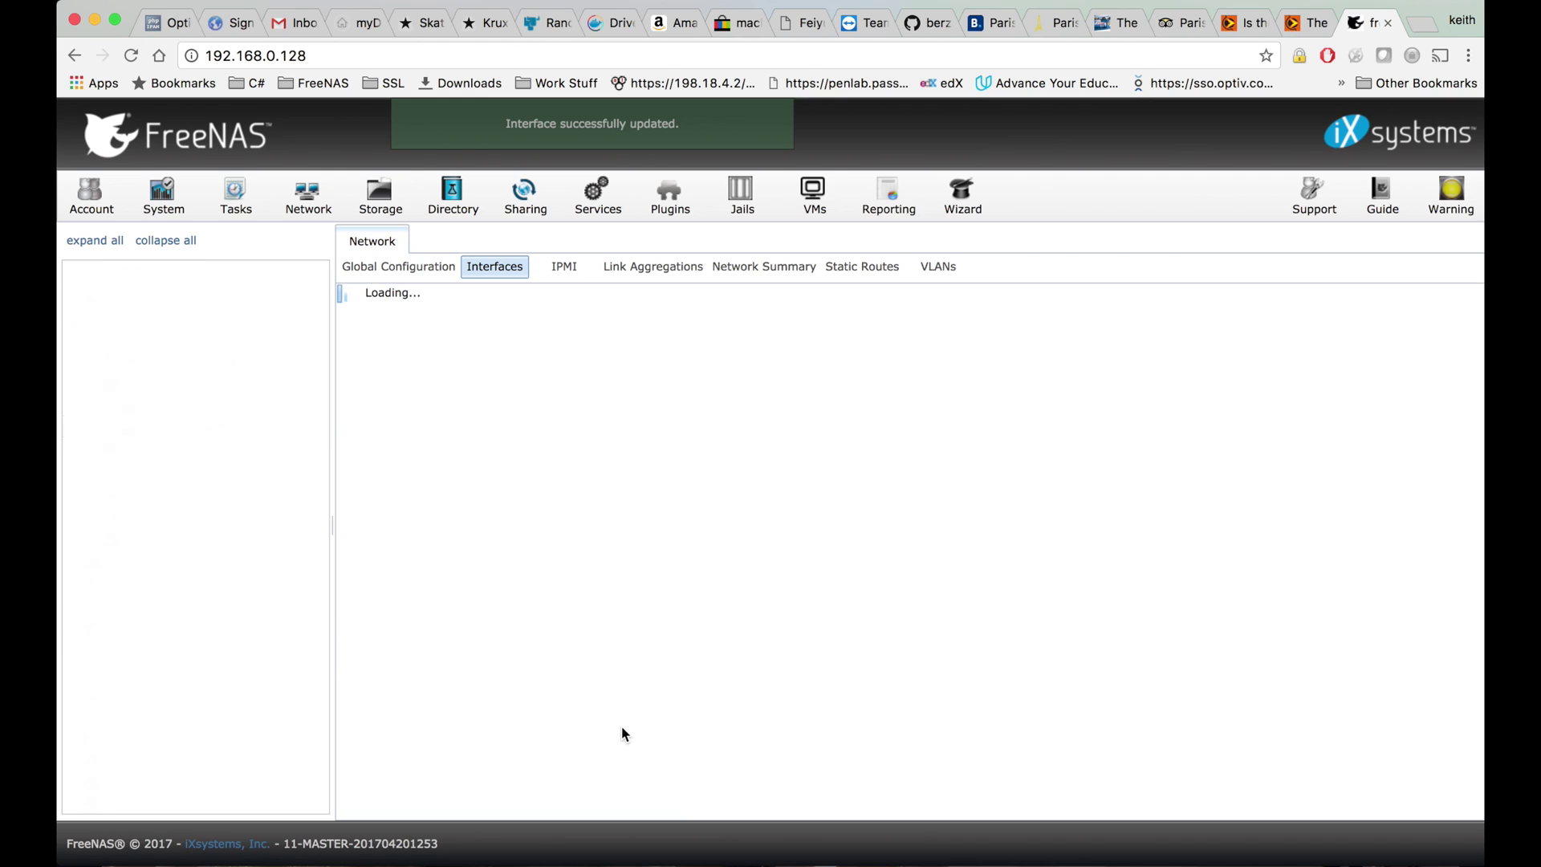
Reconnect to FreeNAS at 192.168.0.30 in a new tab and log in.
click(1420, 25)
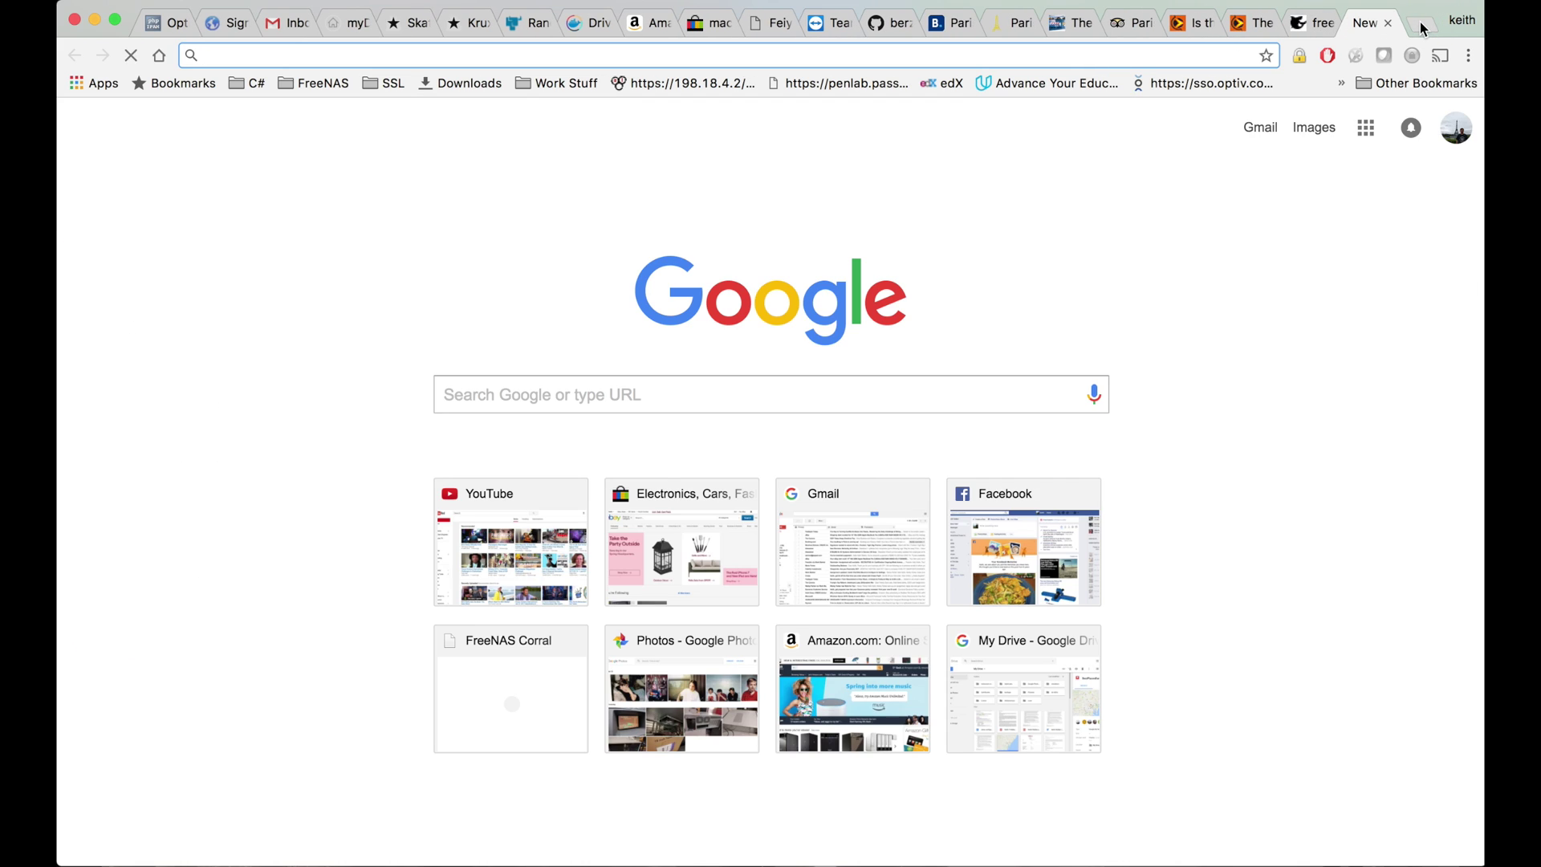
text(192.1)
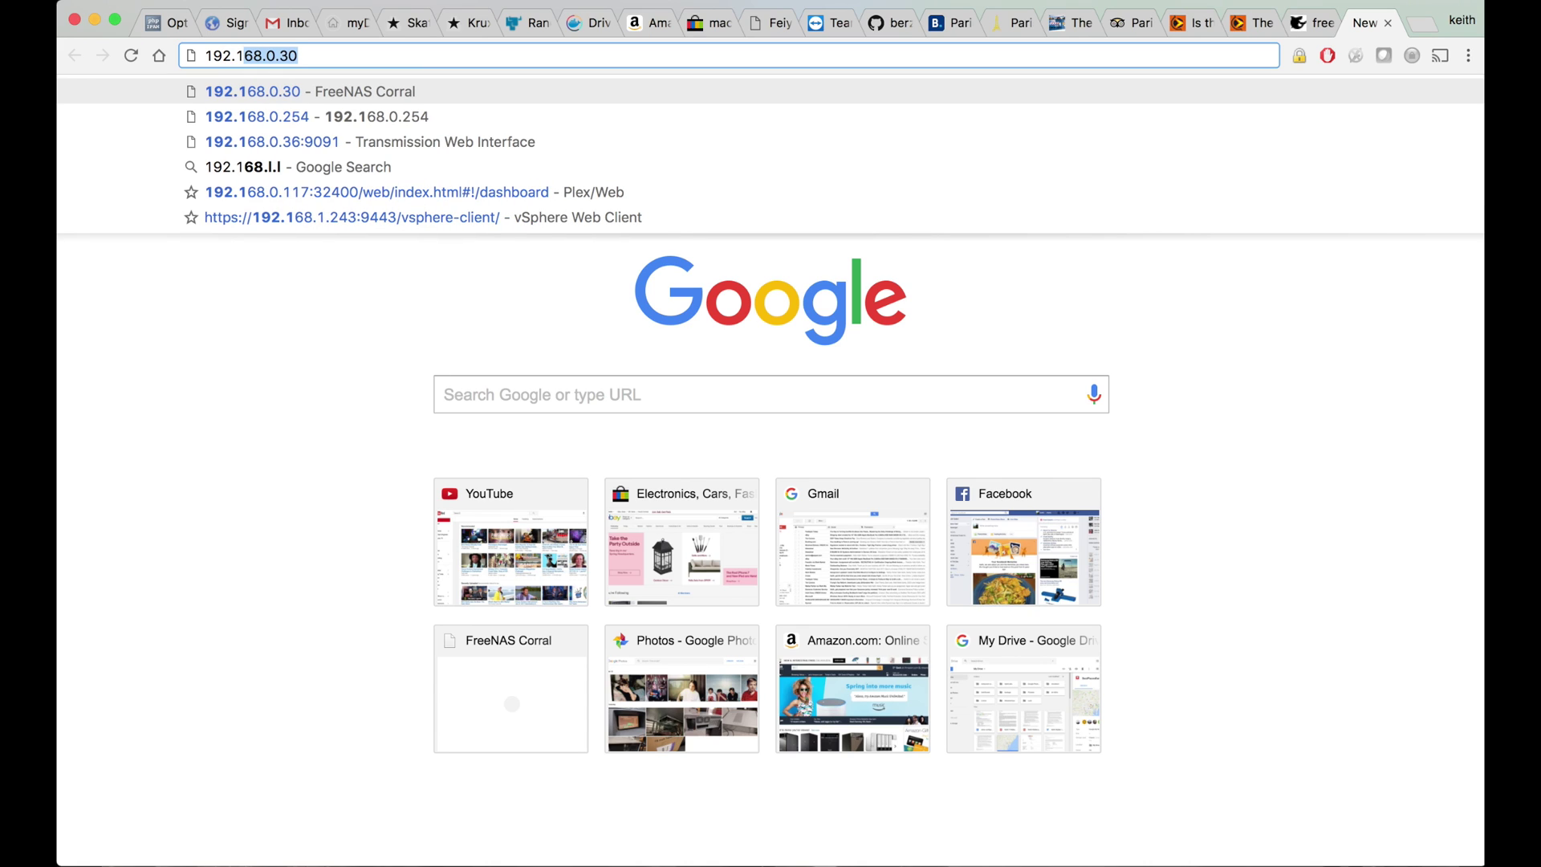
text(68.0.30)
key(Return)
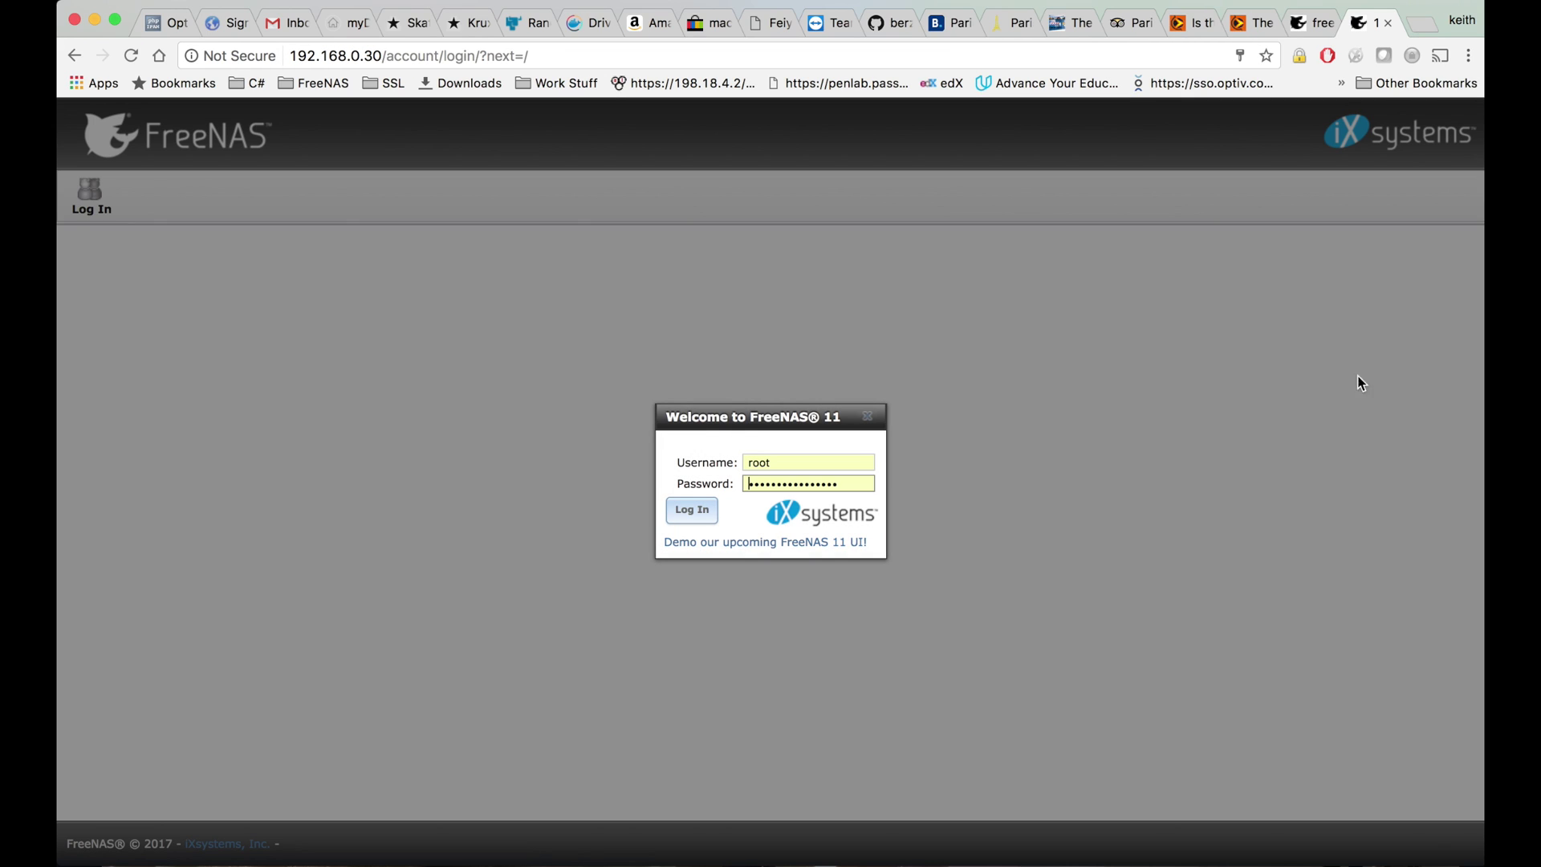
click(691, 510)
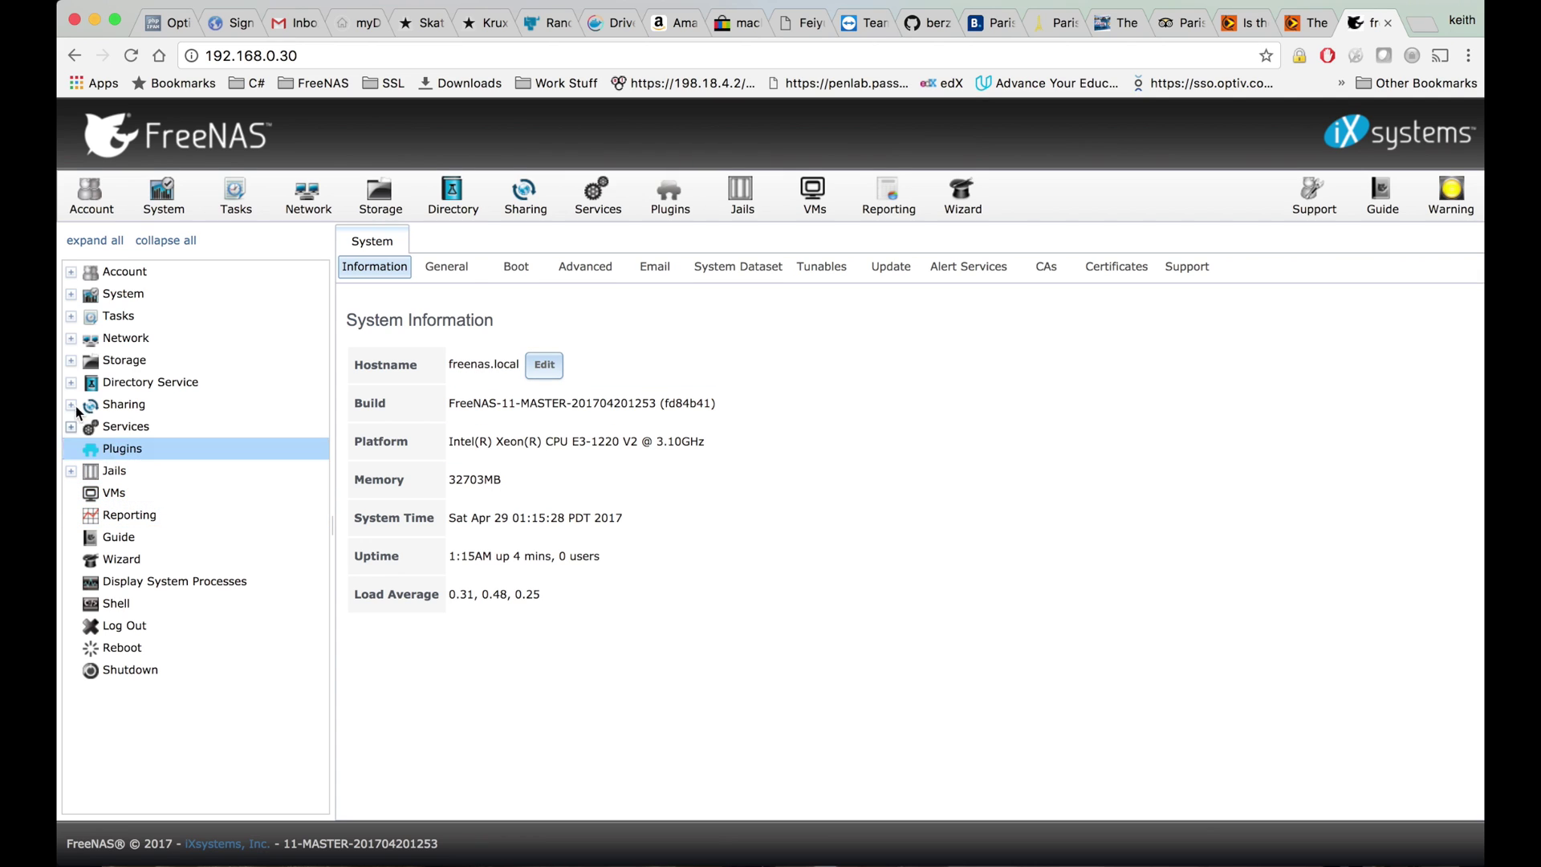
Save nameservers 4.2.2.2, 8.8.8.8 and 8.8.4.4 in Network Global Configuration.
click(126, 338)
click(180, 361)
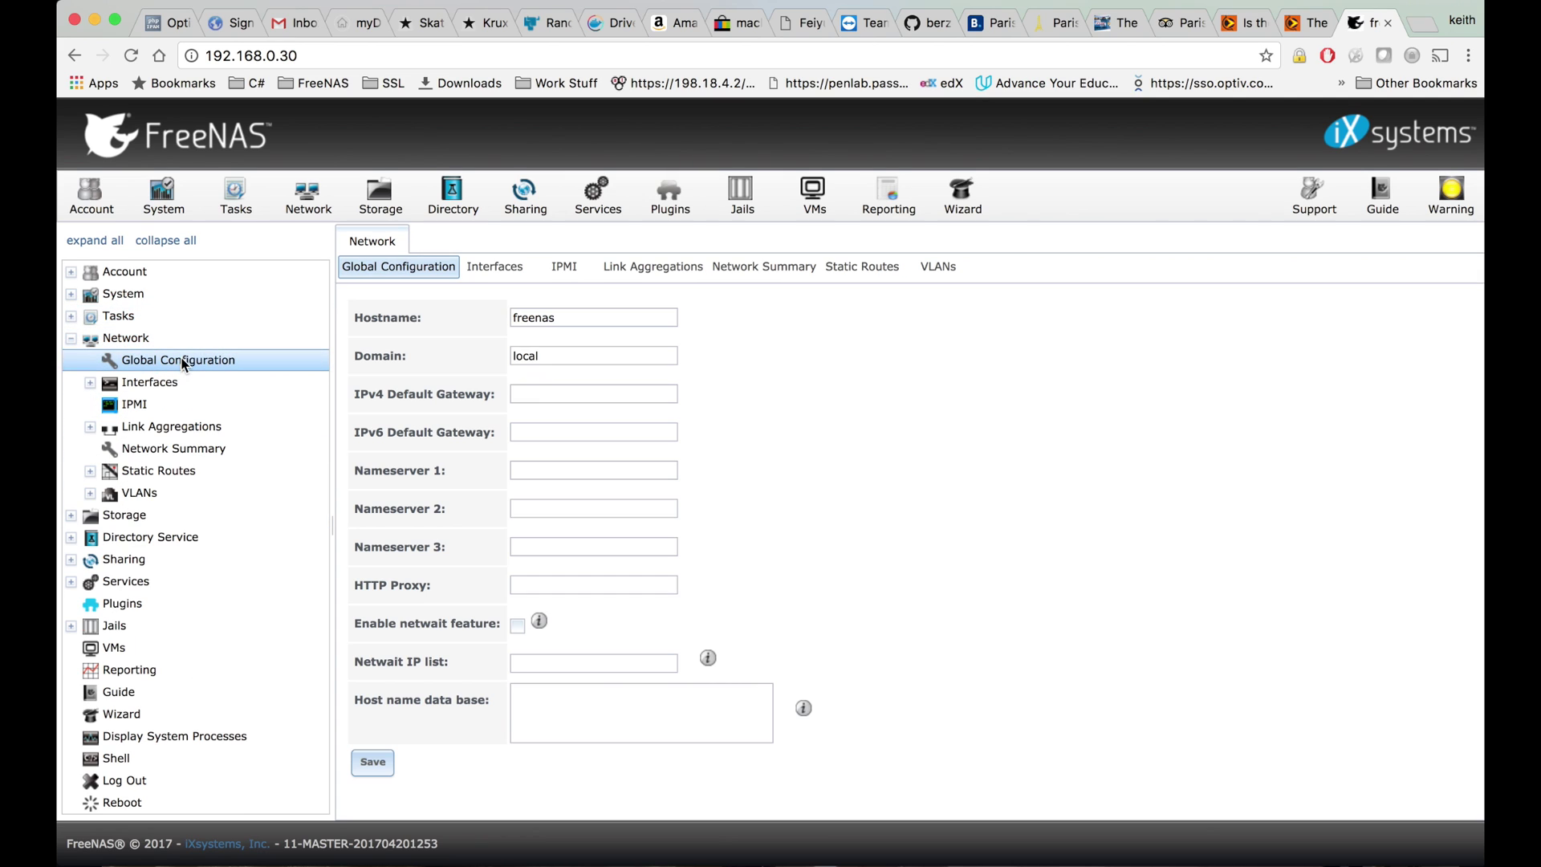
click(568, 468)
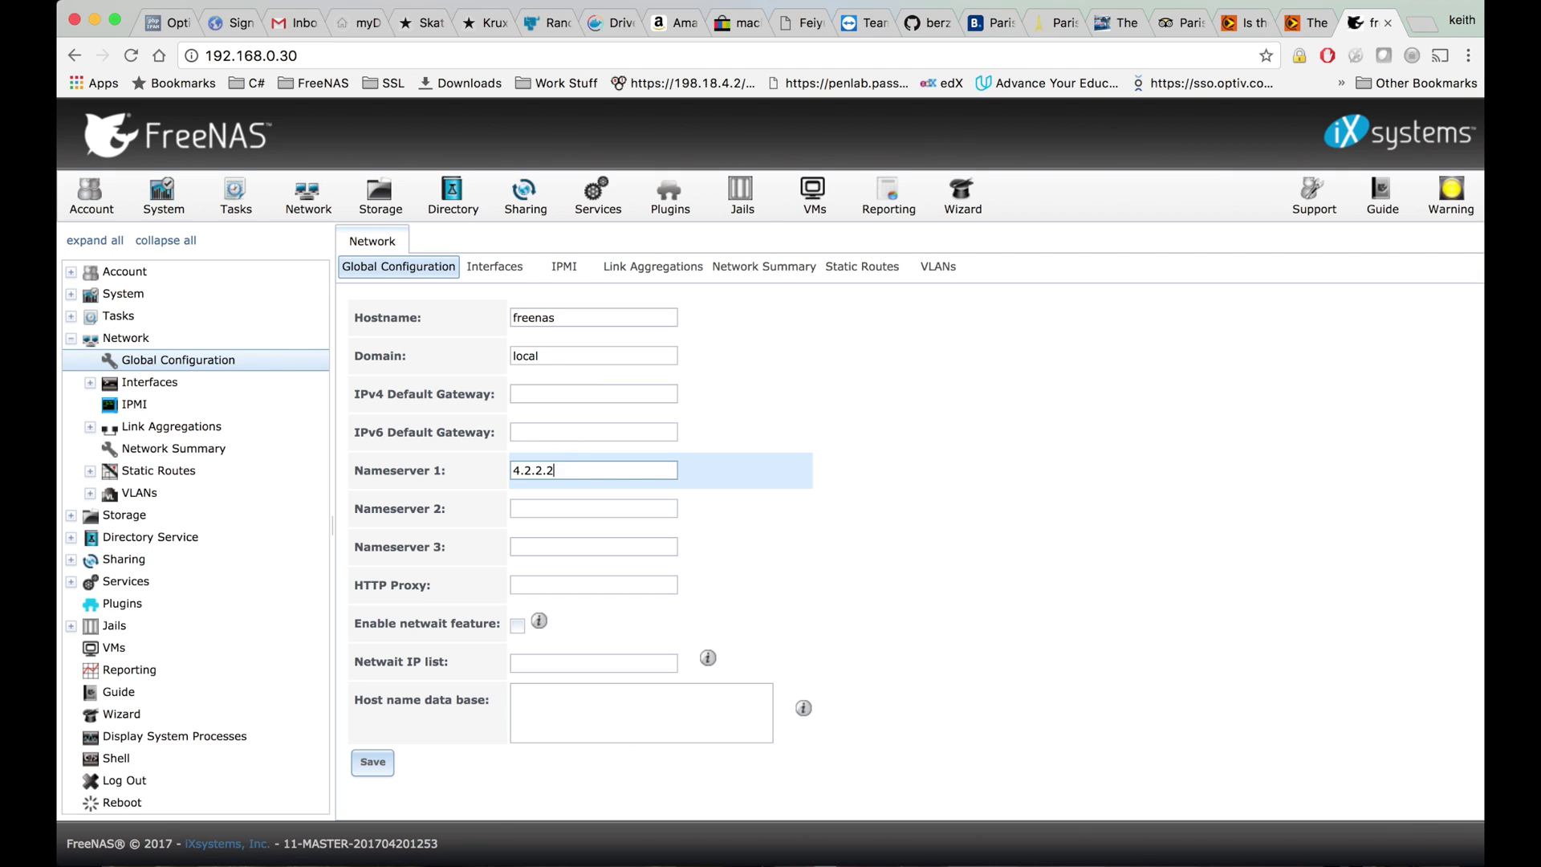
click(518, 509)
text(8.8.8.8)
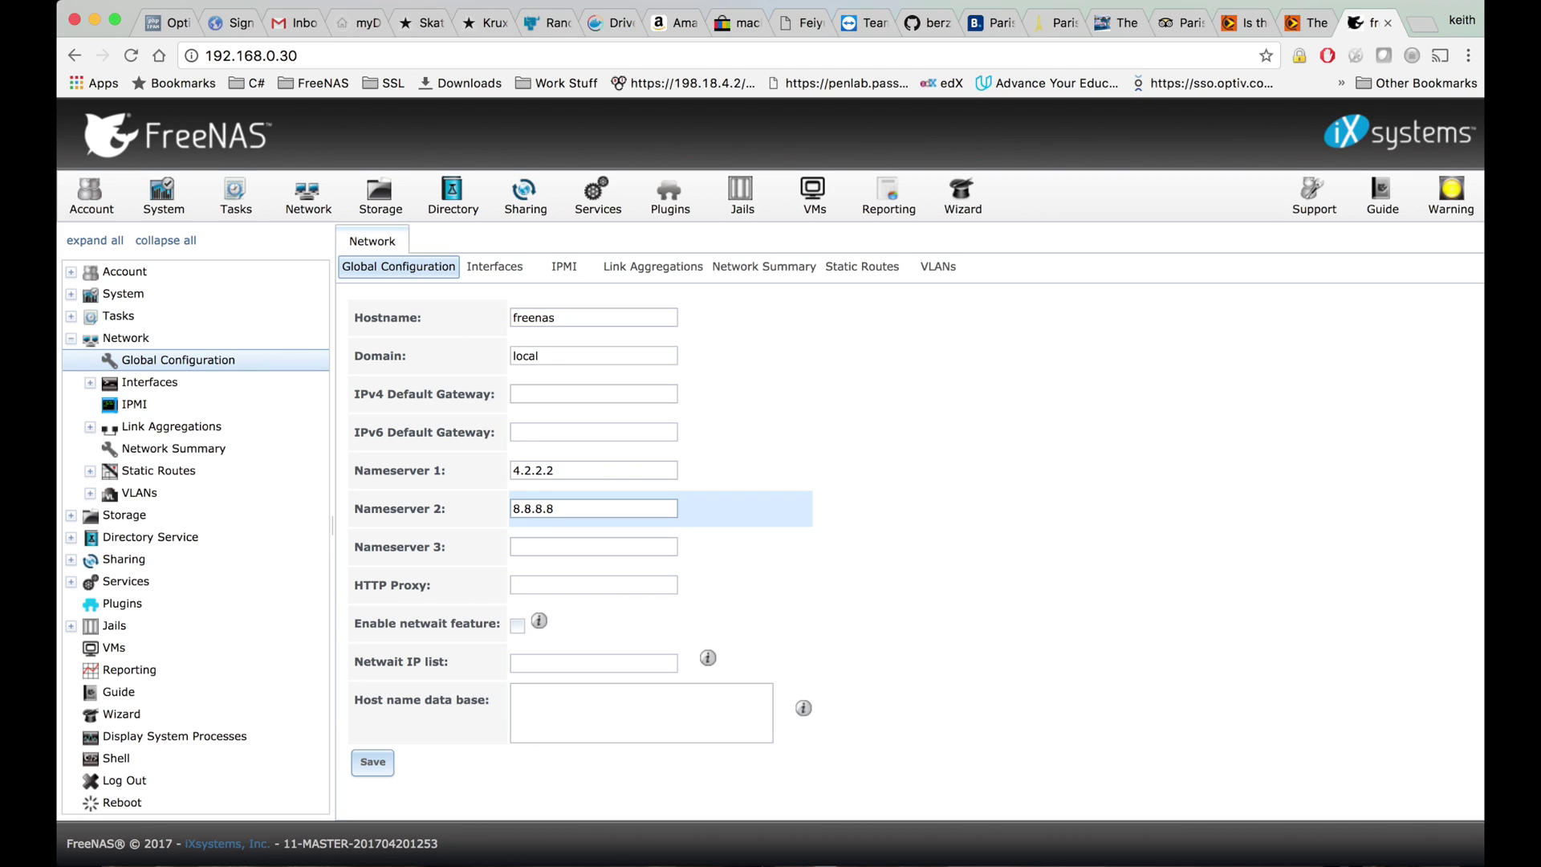
click(517, 547)
text(8.)
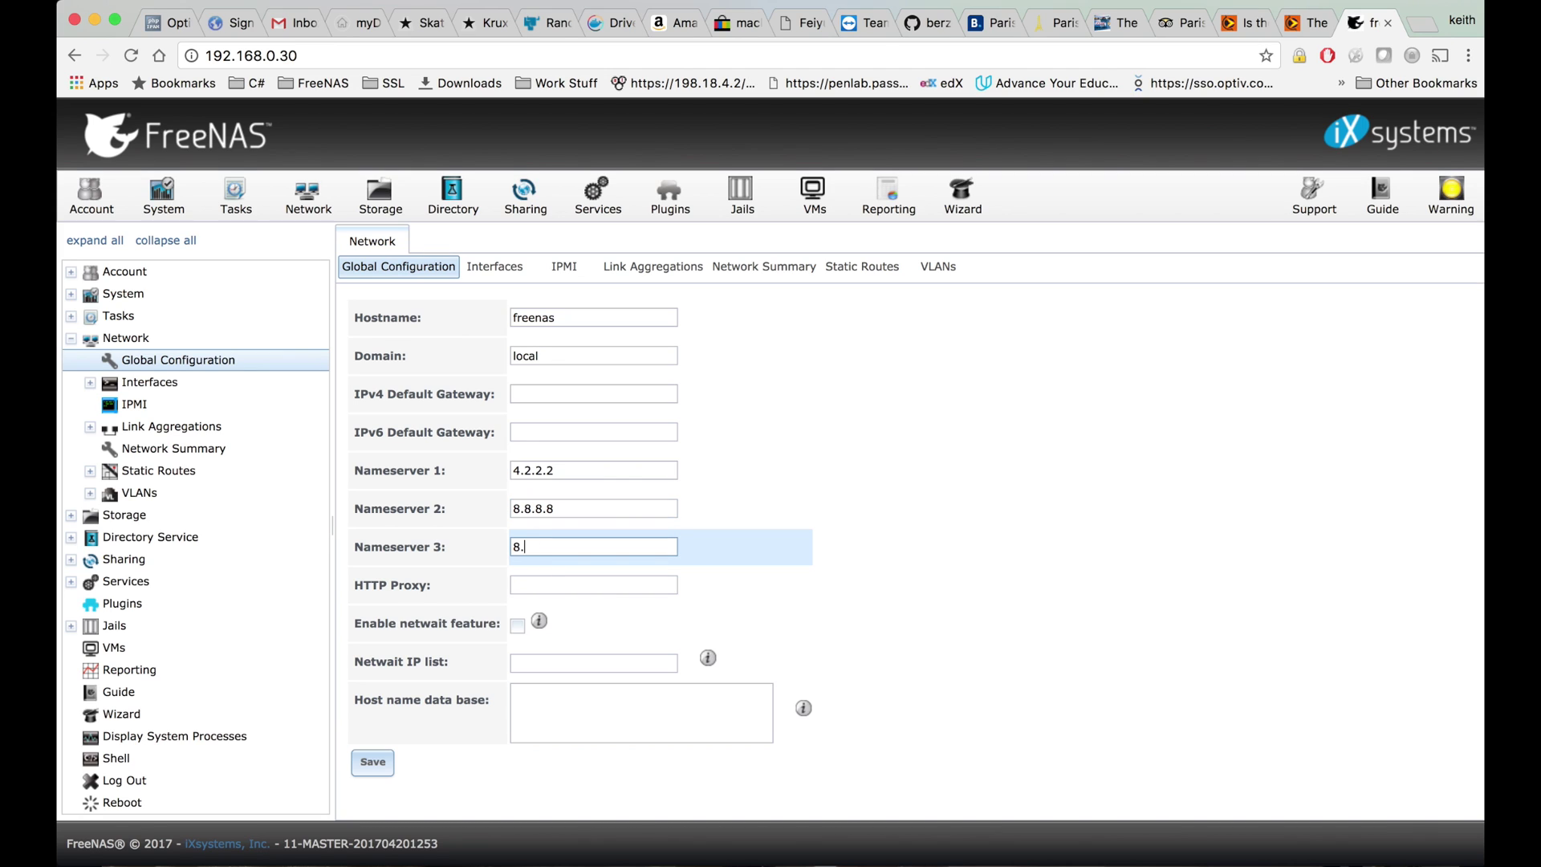
text(8.4.4)
click(370, 759)
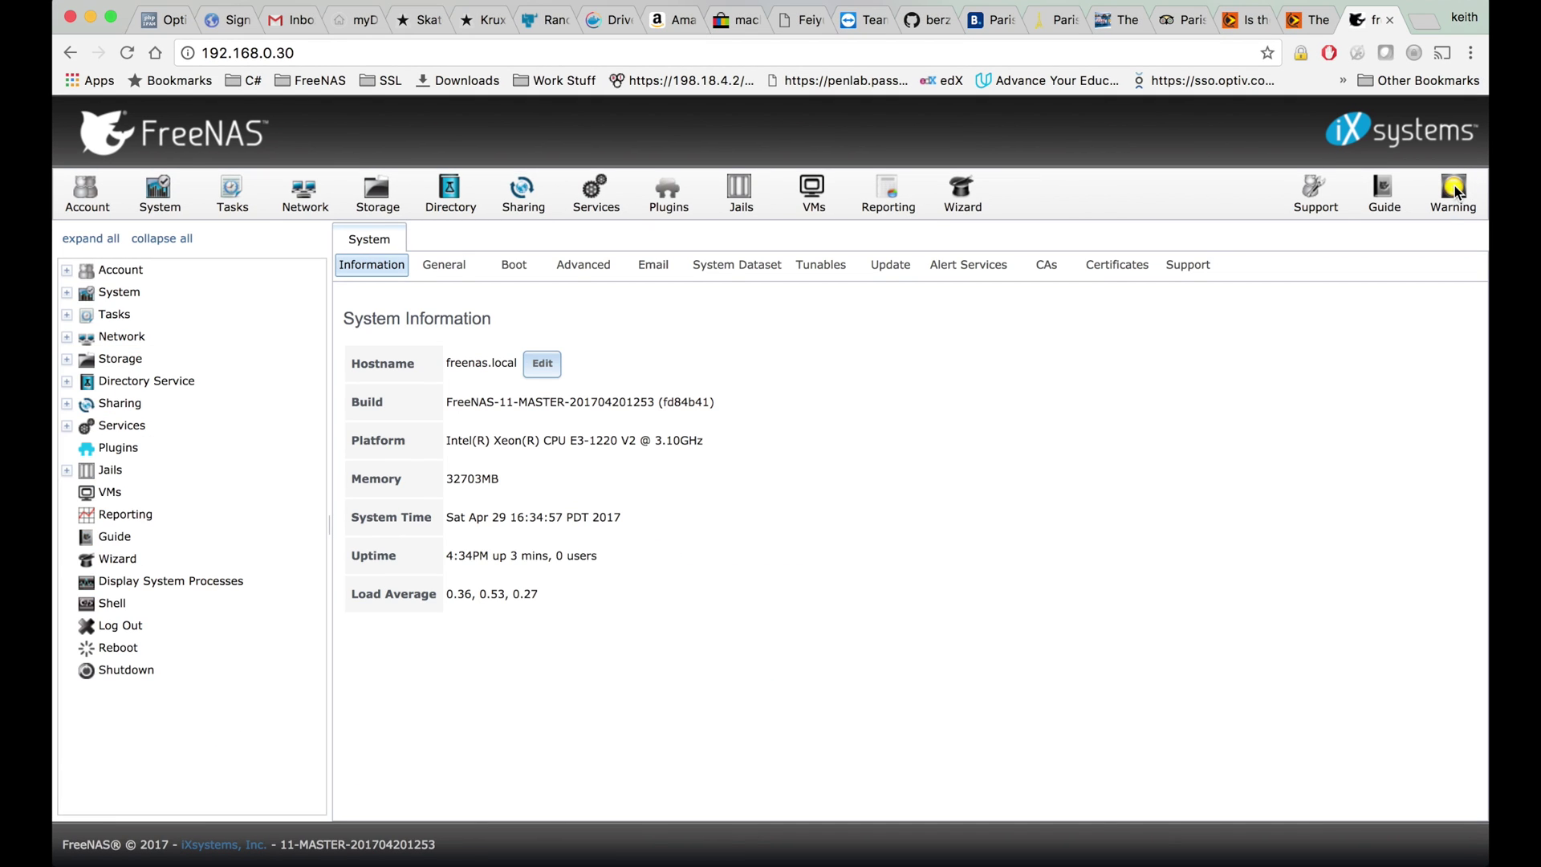
Dismiss the 11-Nightlies train alert, then verify gateway 192.168.0.254 and the nameservers were kept.
click(1448, 194)
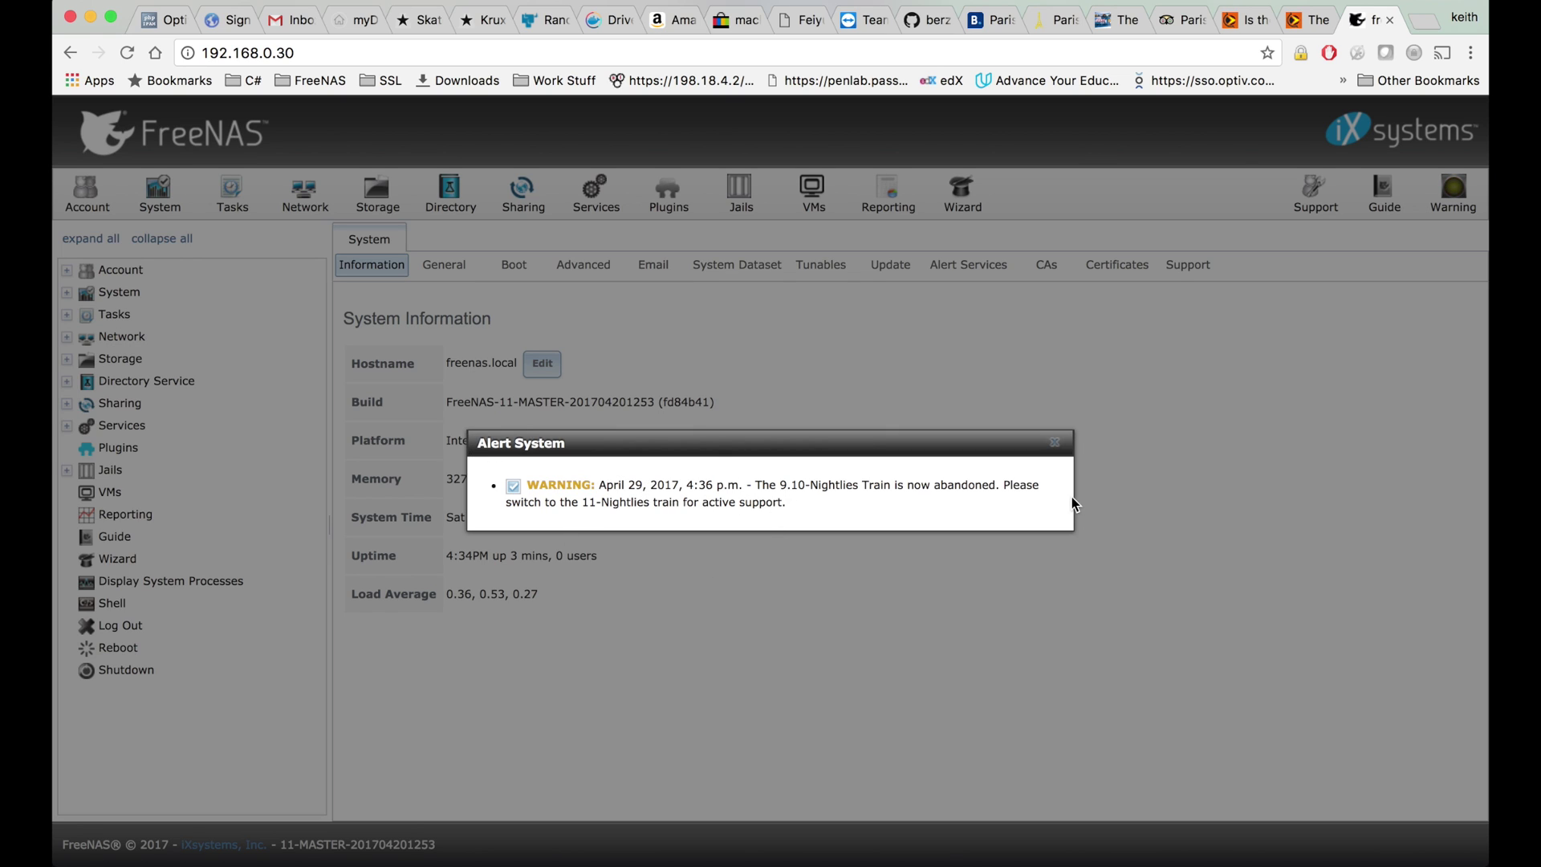
click(1056, 443)
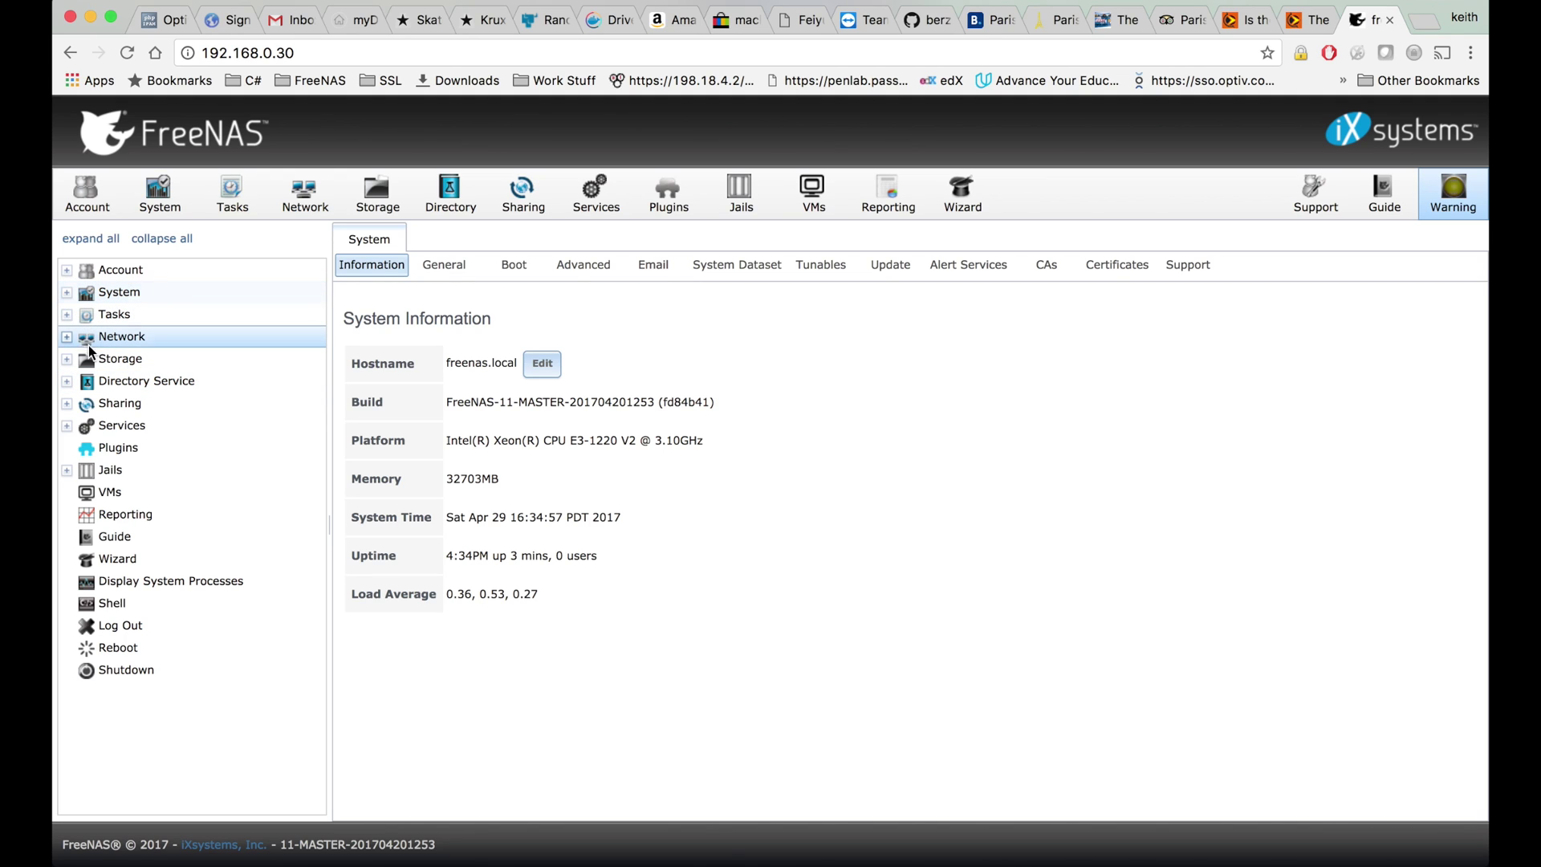
click(66, 336)
click(167, 358)
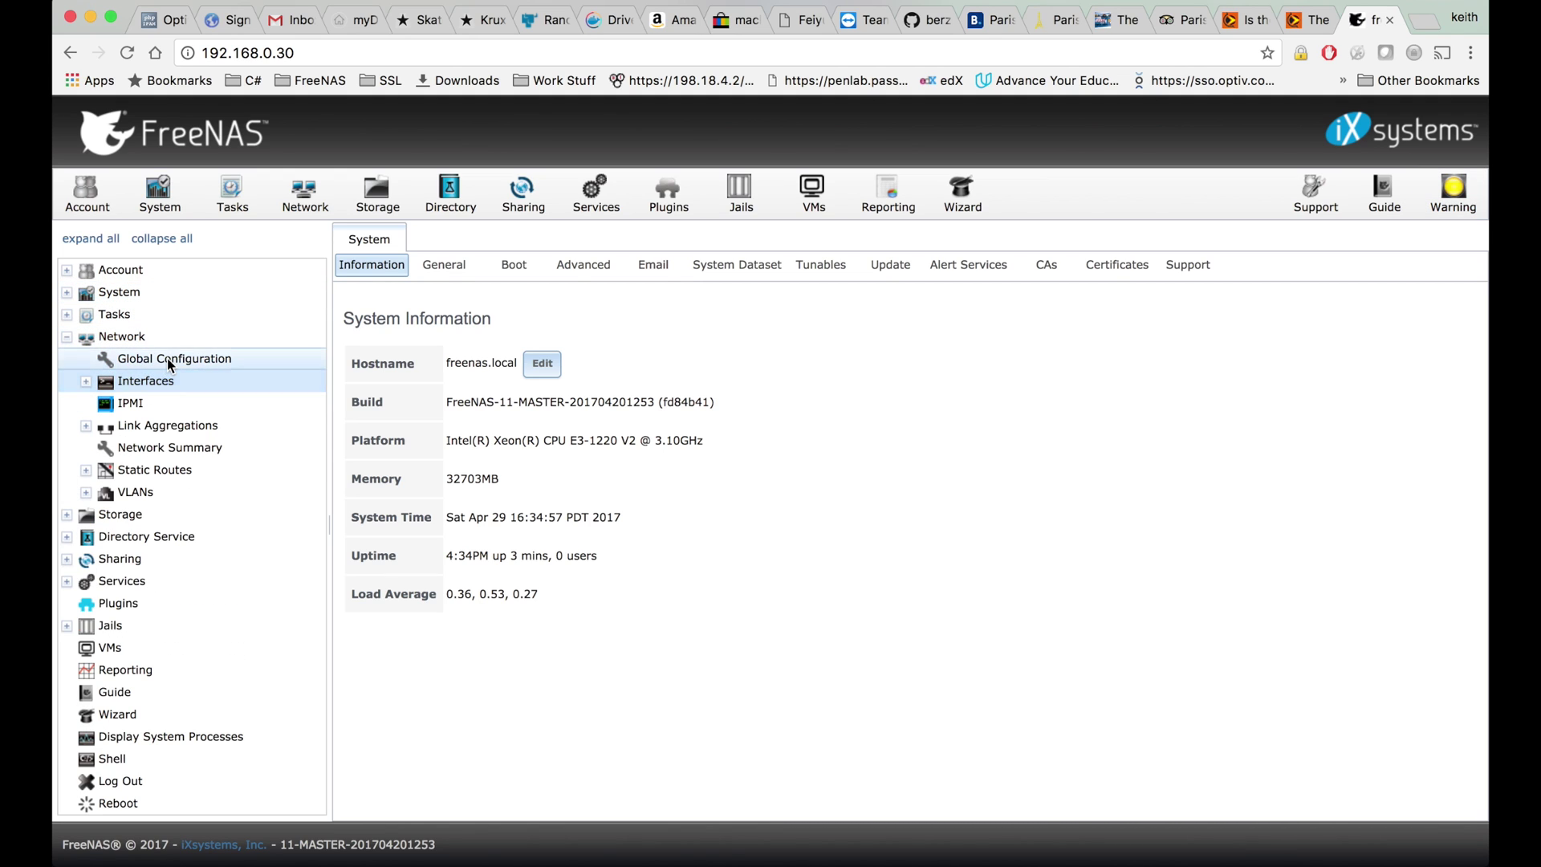
triple_click(615, 397)
click(904, 545)
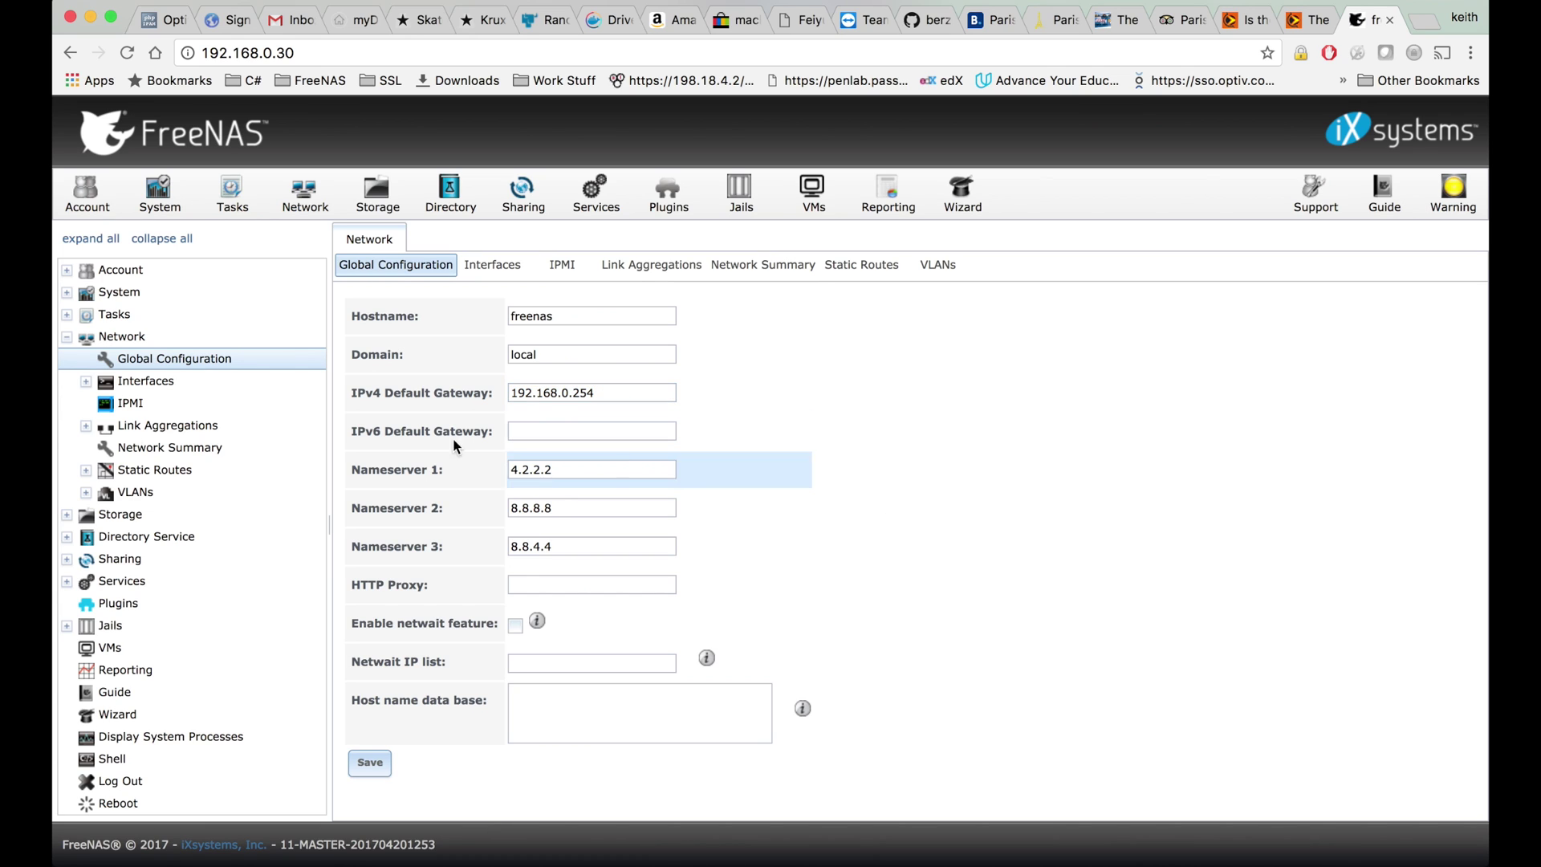
click(66, 338)
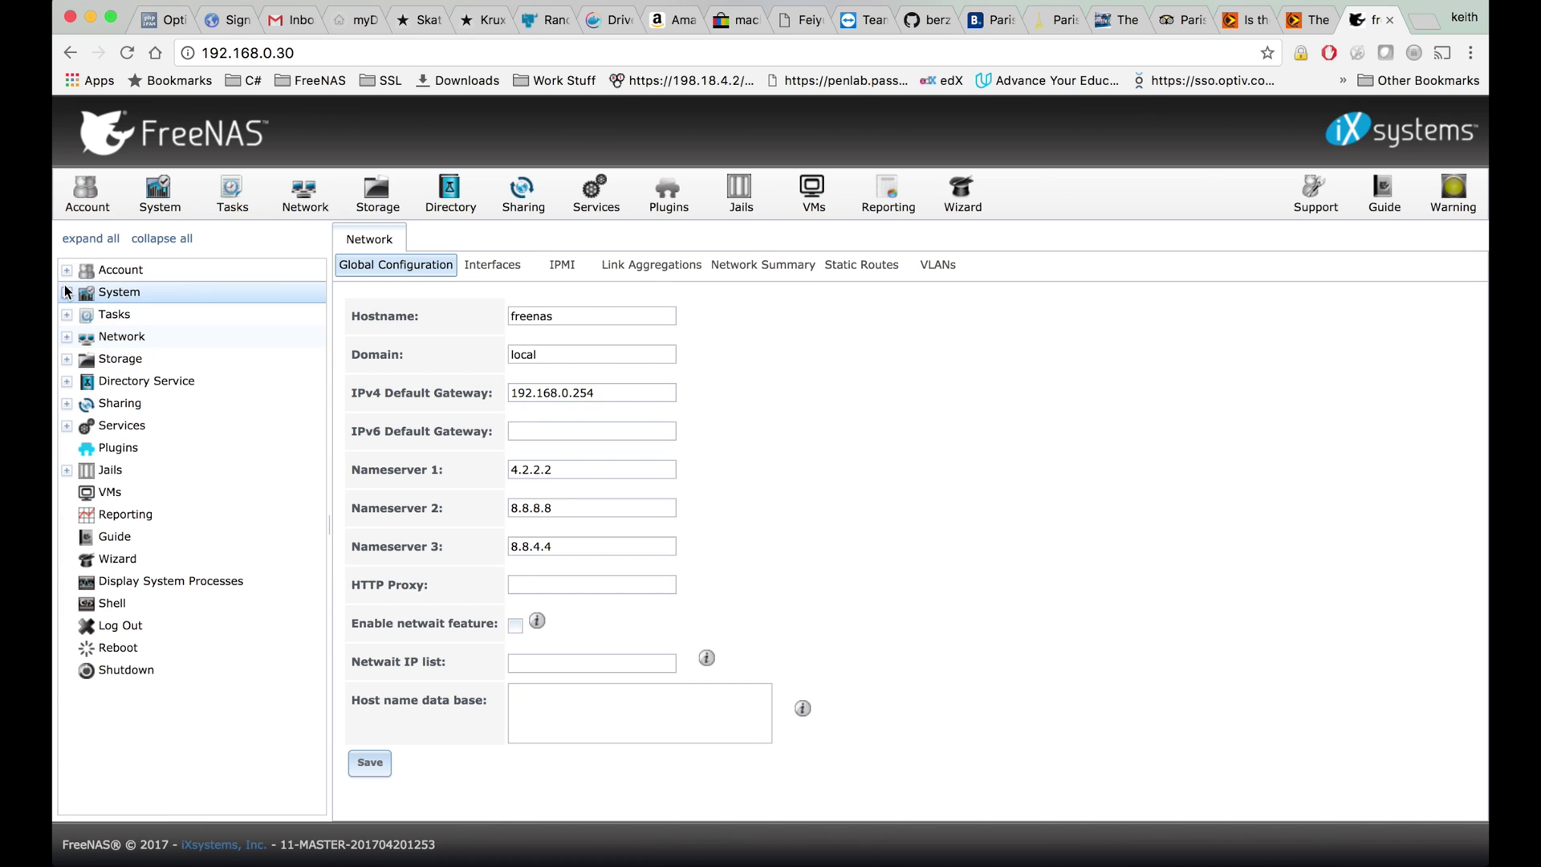
click(67, 292)
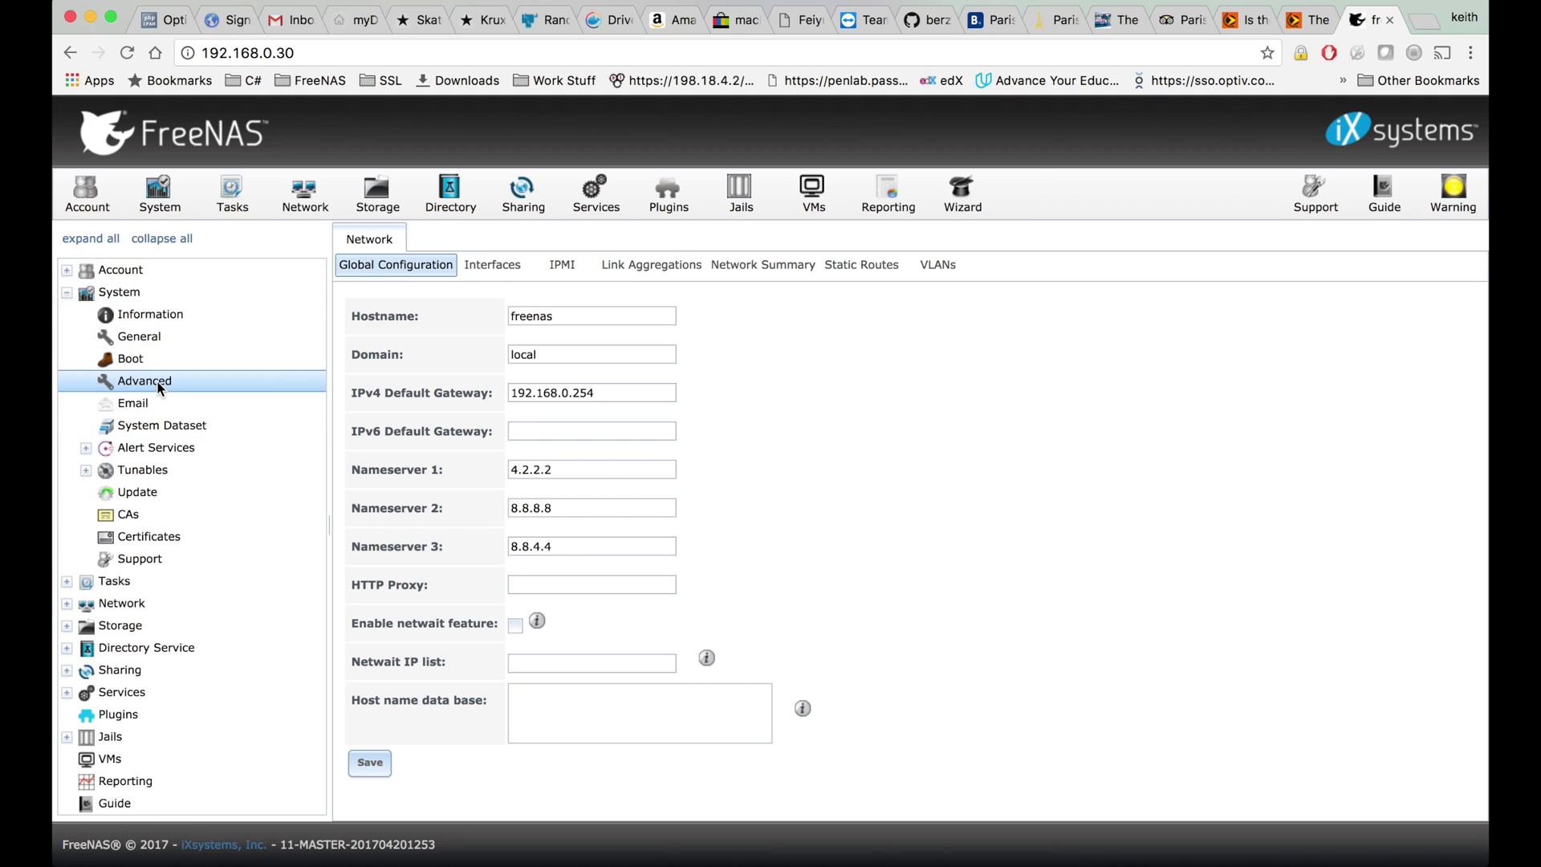
click(151, 361)
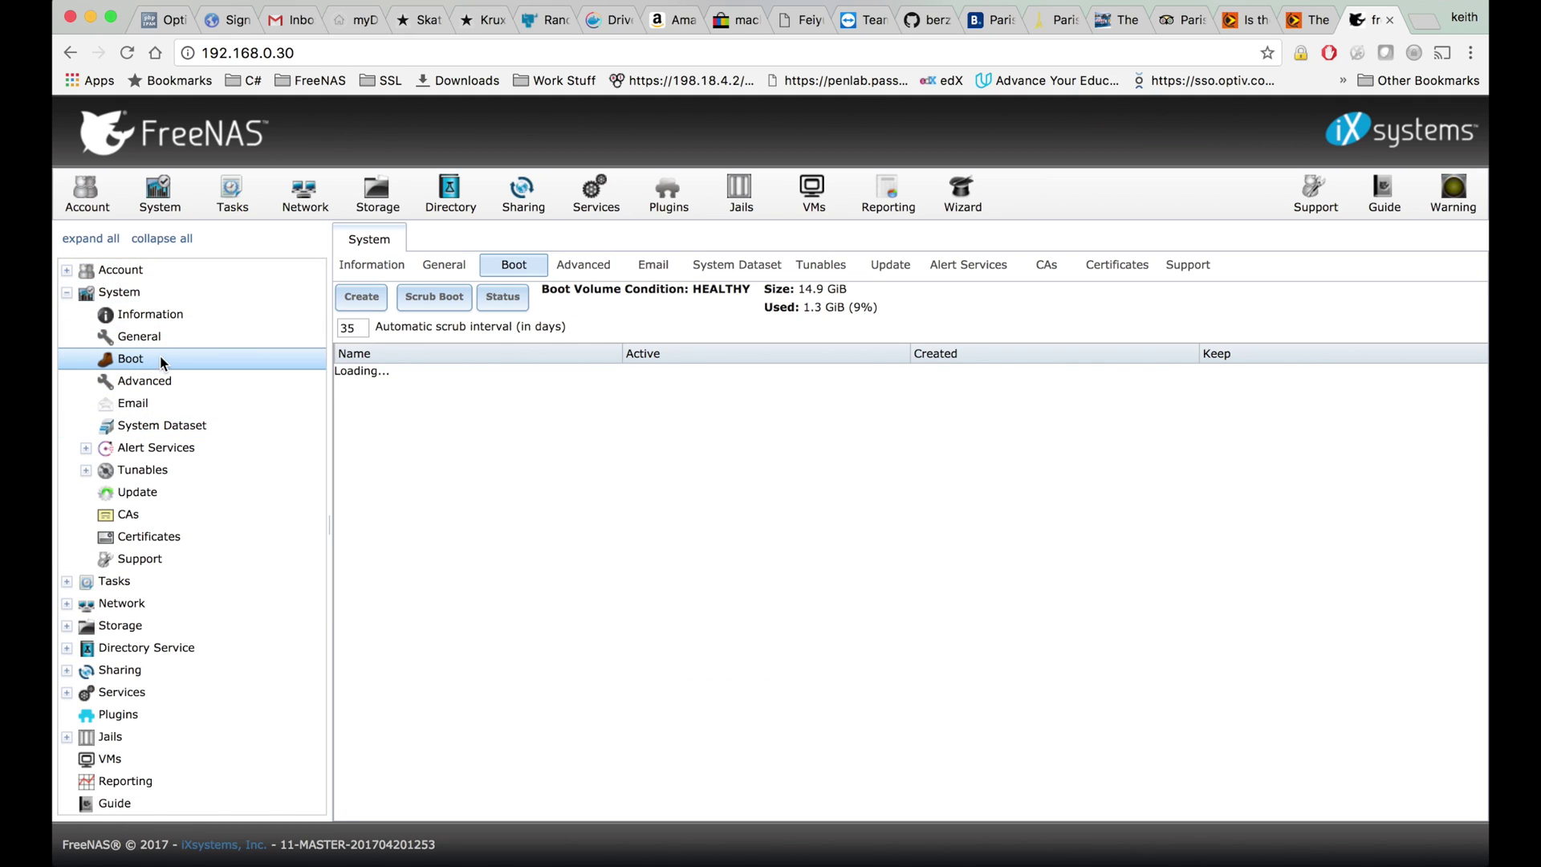
click(151, 492)
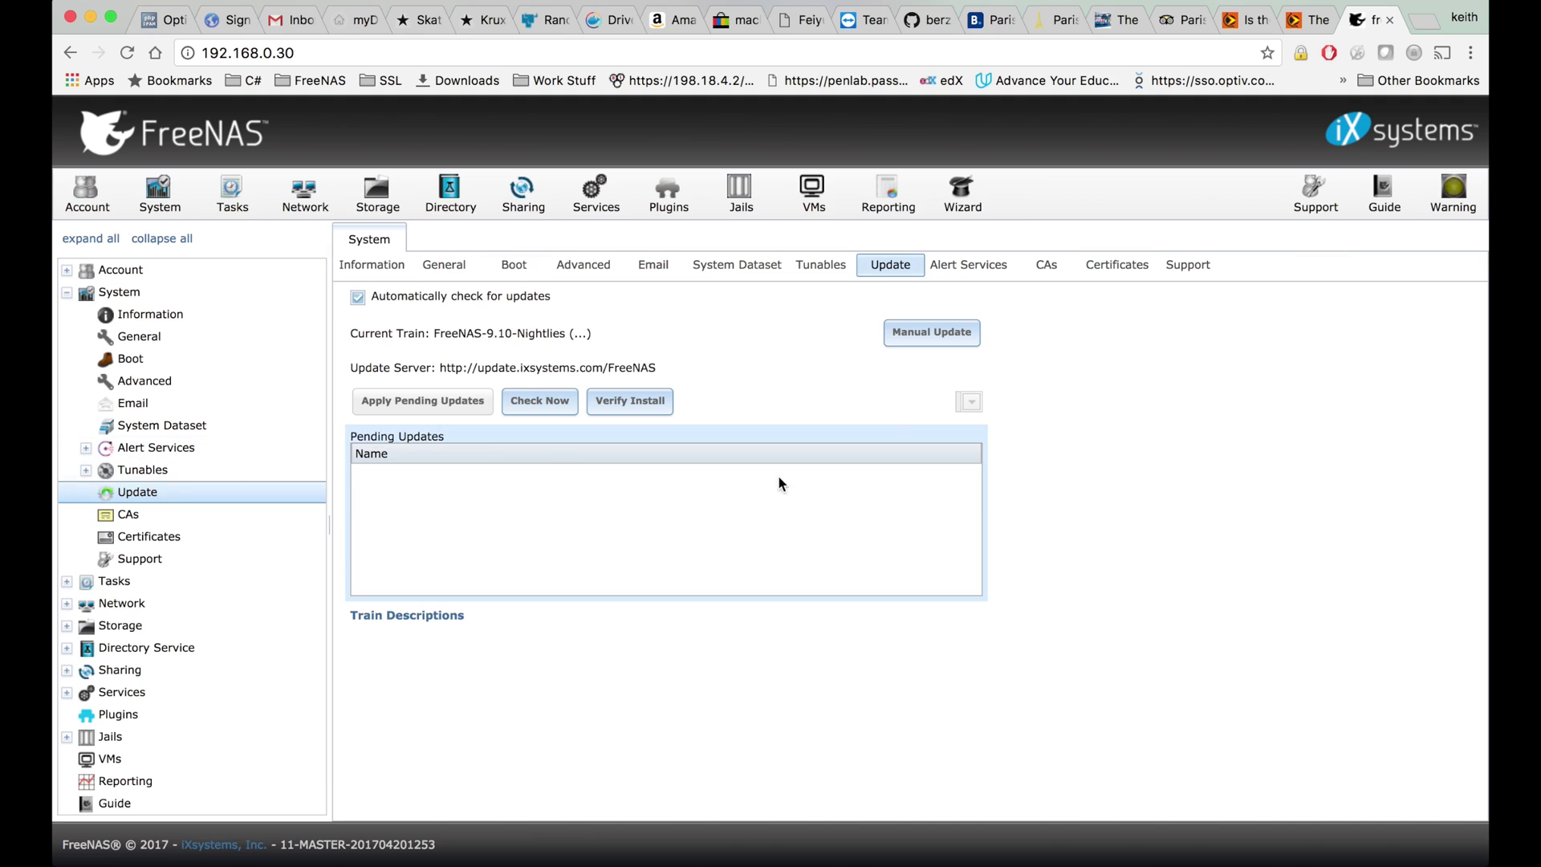
click(973, 402)
click(907, 424)
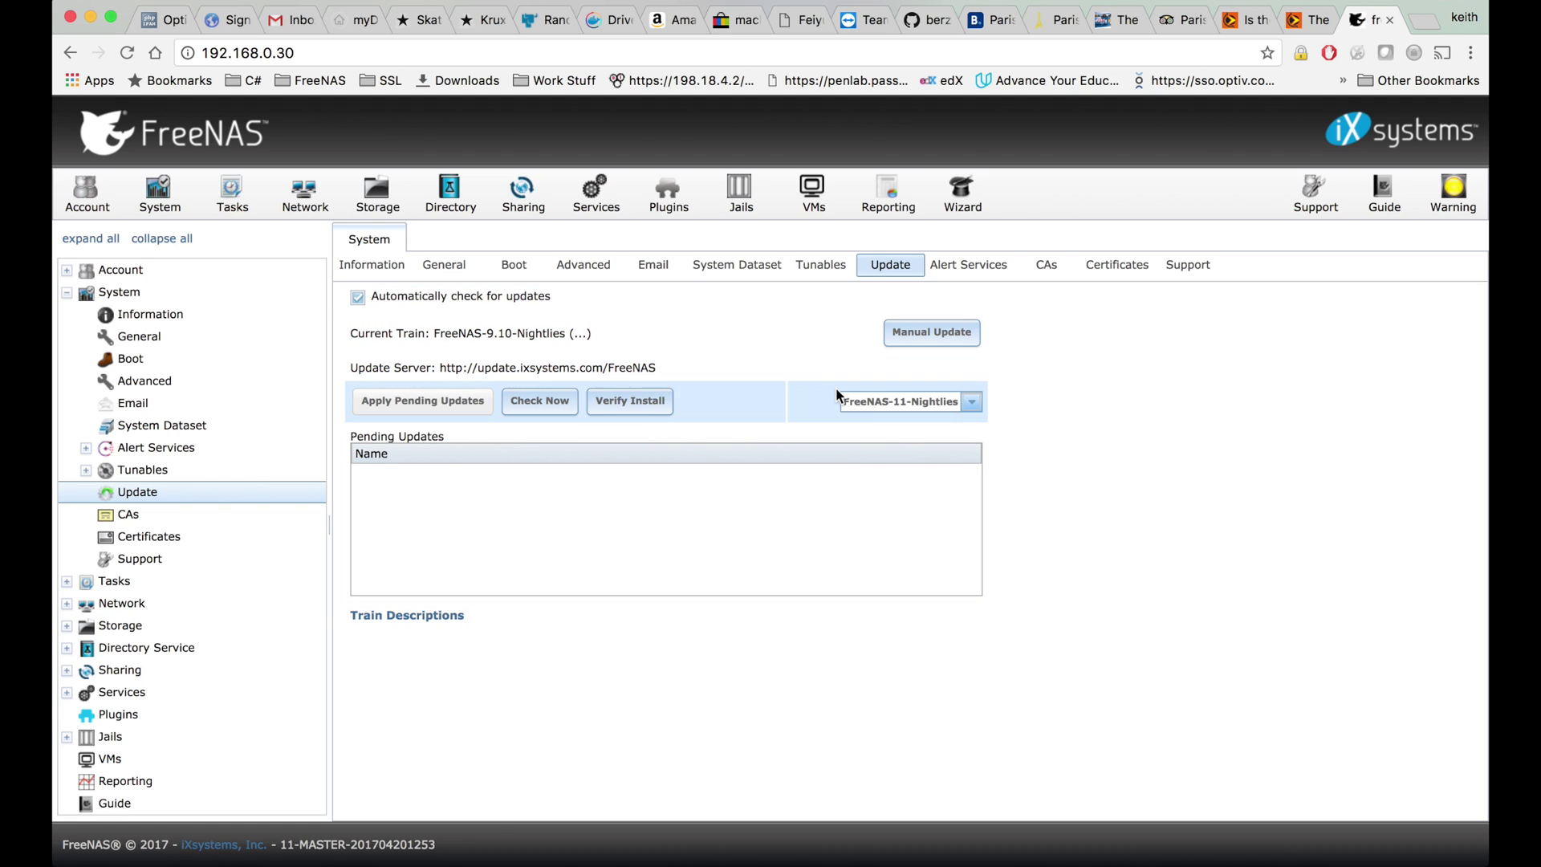
click(540, 400)
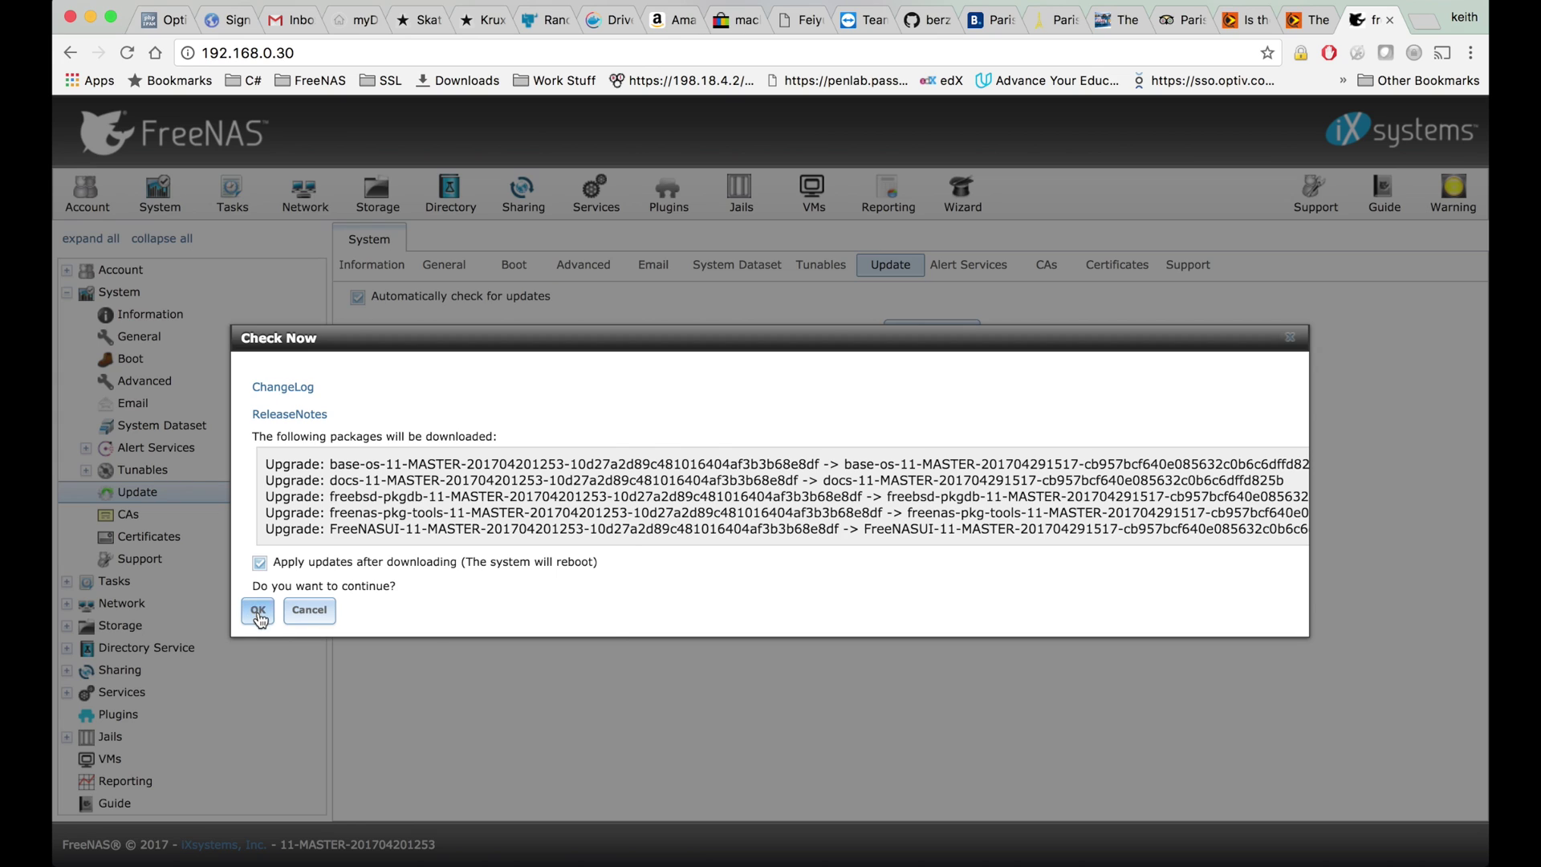
click(257, 610)
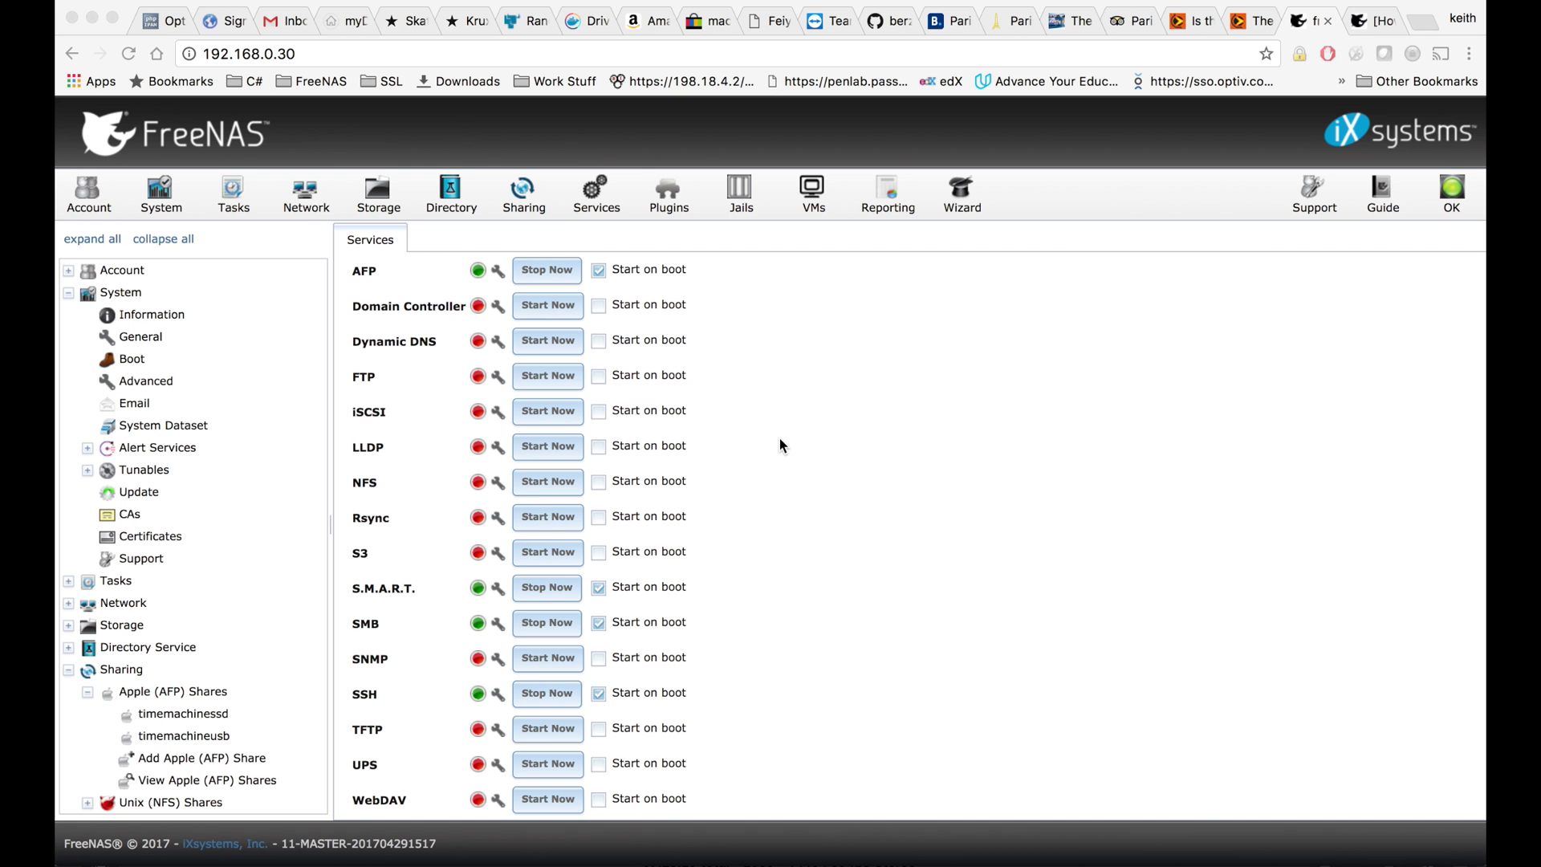